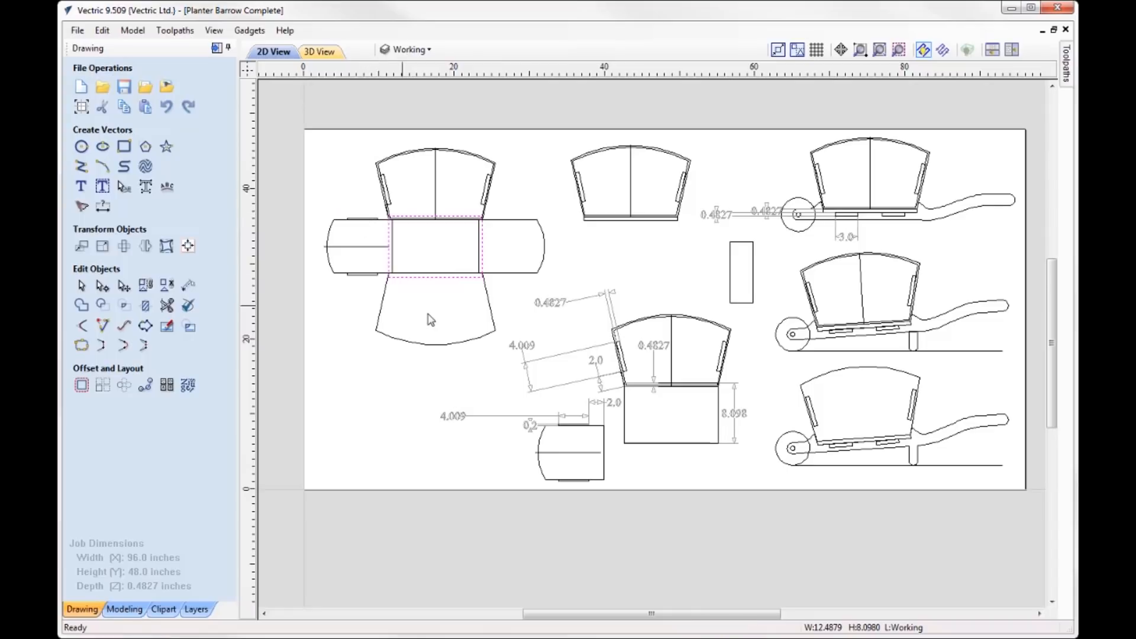
- Inspect the base, end panel and side slot outlines in the unfolded planter layout
left_click(359, 274)
left_click(501, 219)
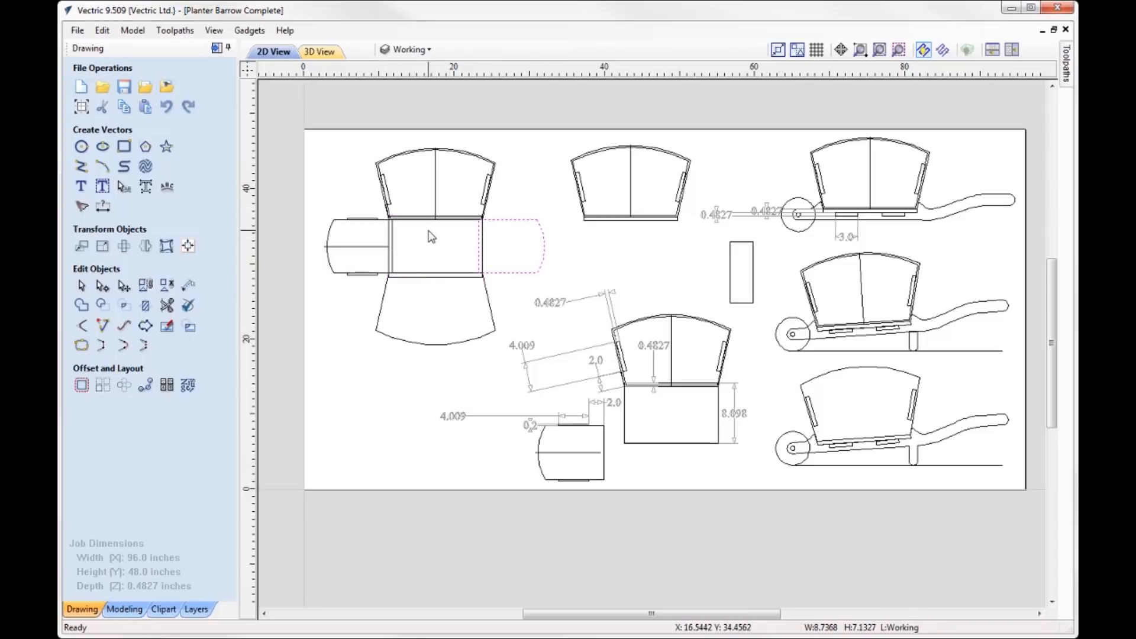
scroll(429, 237, "up", 4)
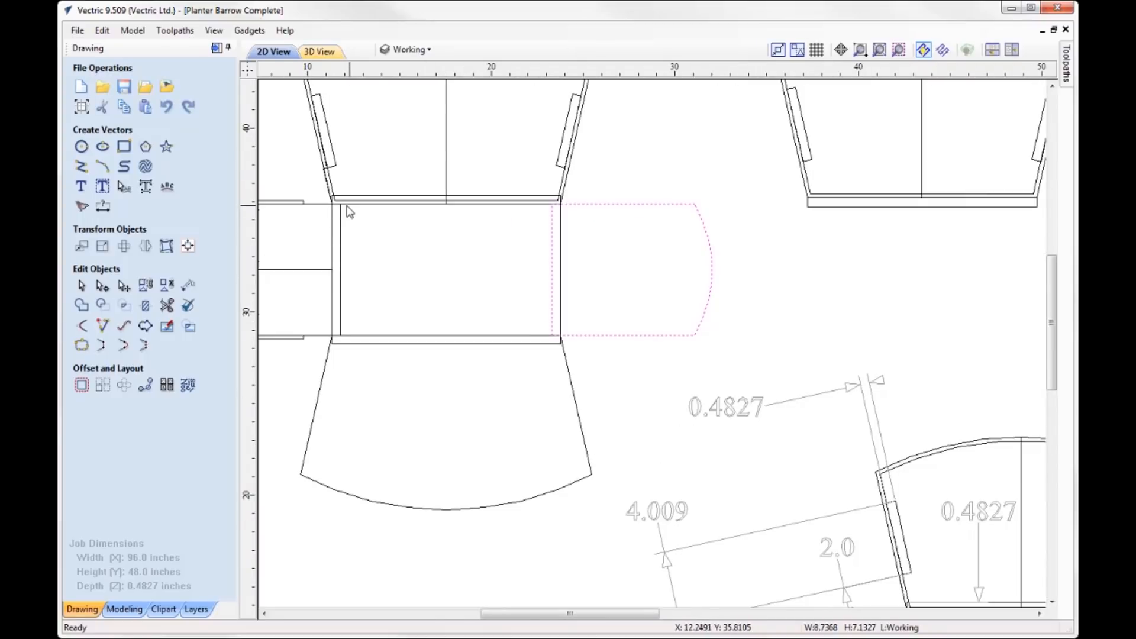
left_click(335, 151)
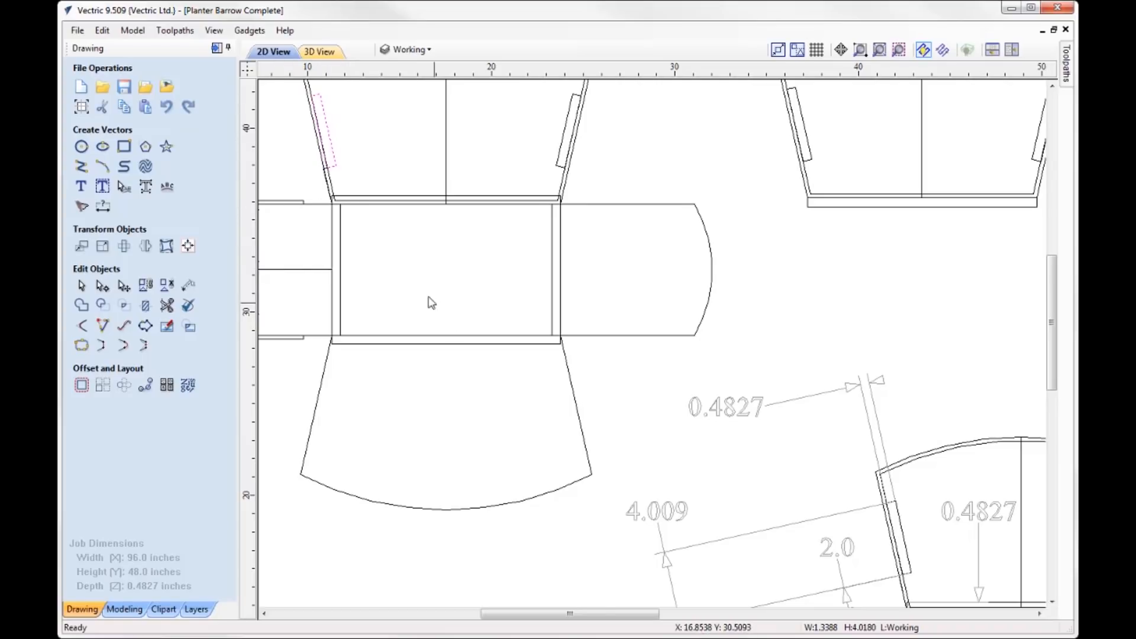
scroll(417, 281, "down", 3)
scroll(671, 625, "up", 2)
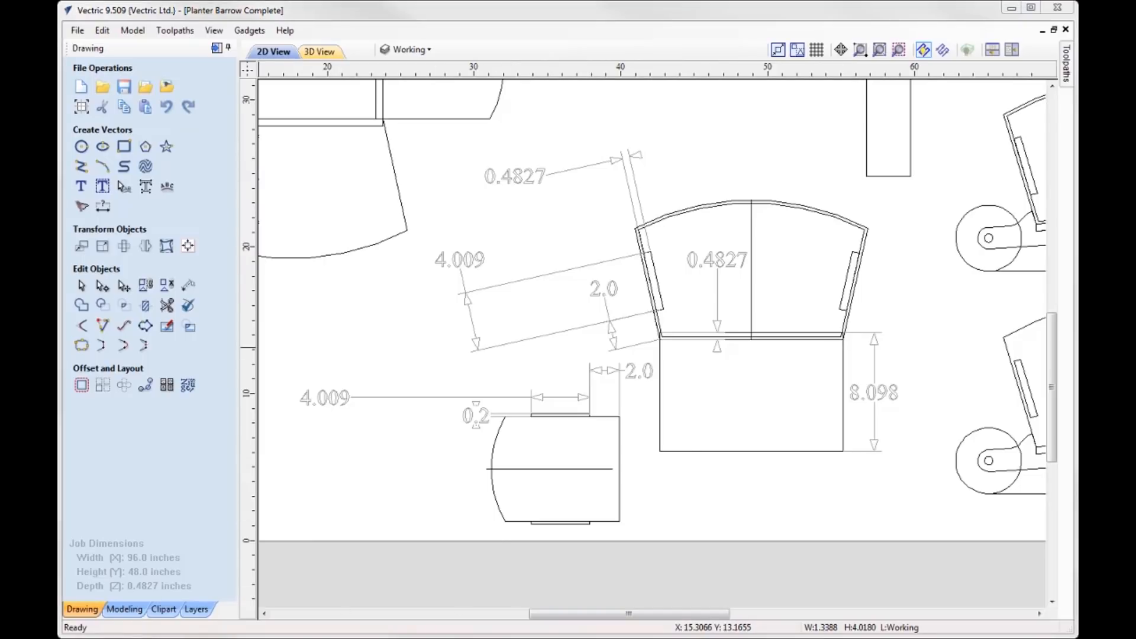
- Examine the detached end panel and compare its tab offset dimension with the matching slot offset on the dimensioned side panel
left_click(620, 476)
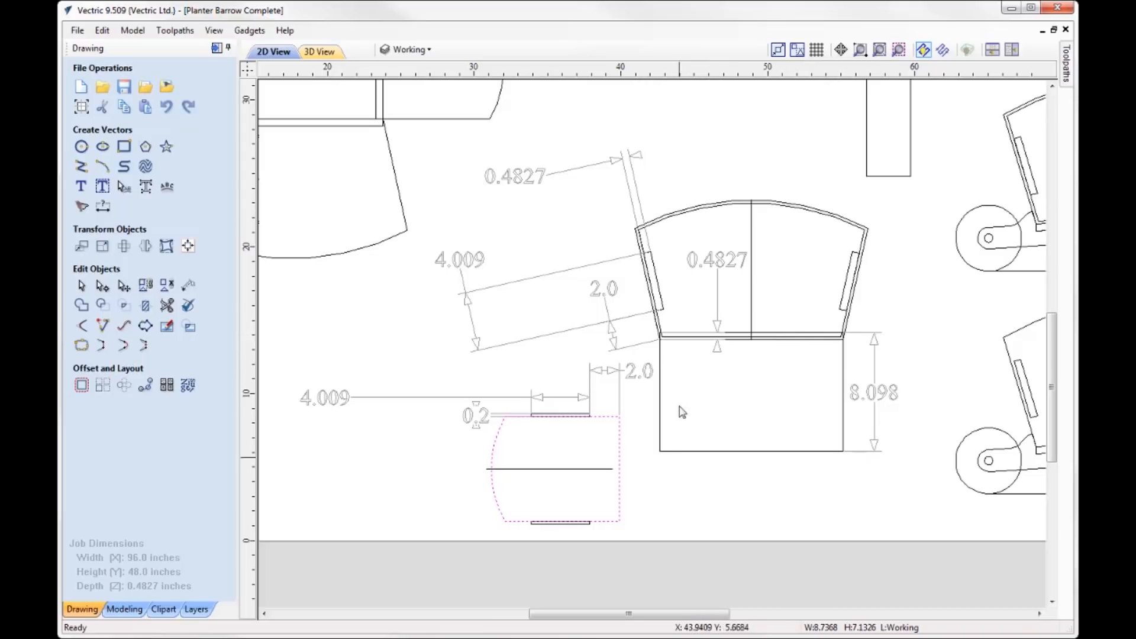
left_click(718, 287)
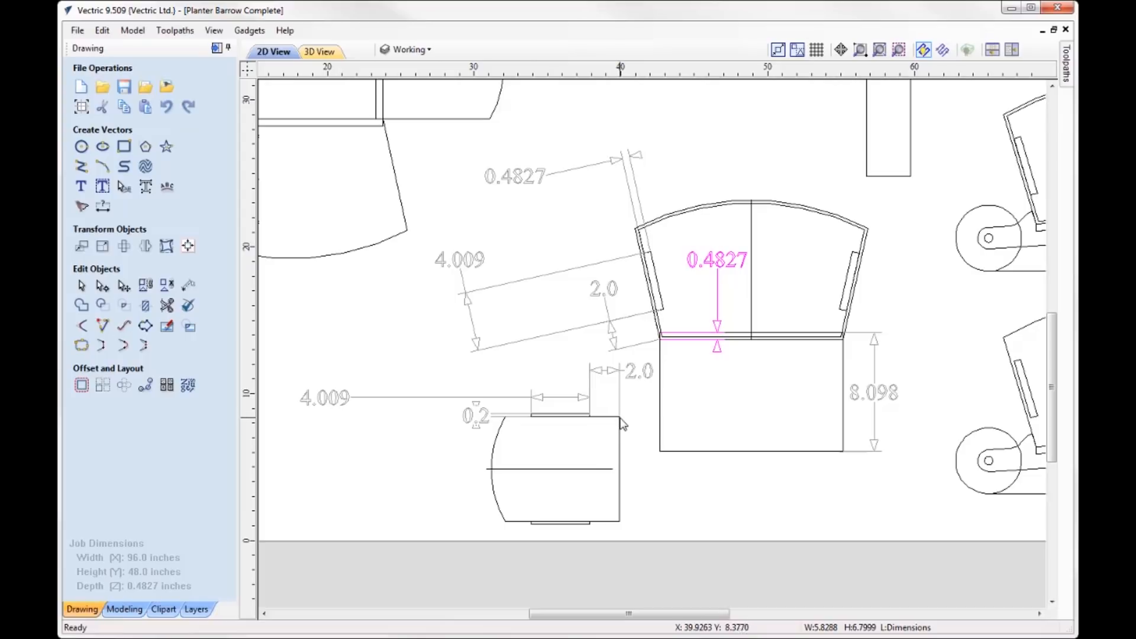
left_click(620, 384)
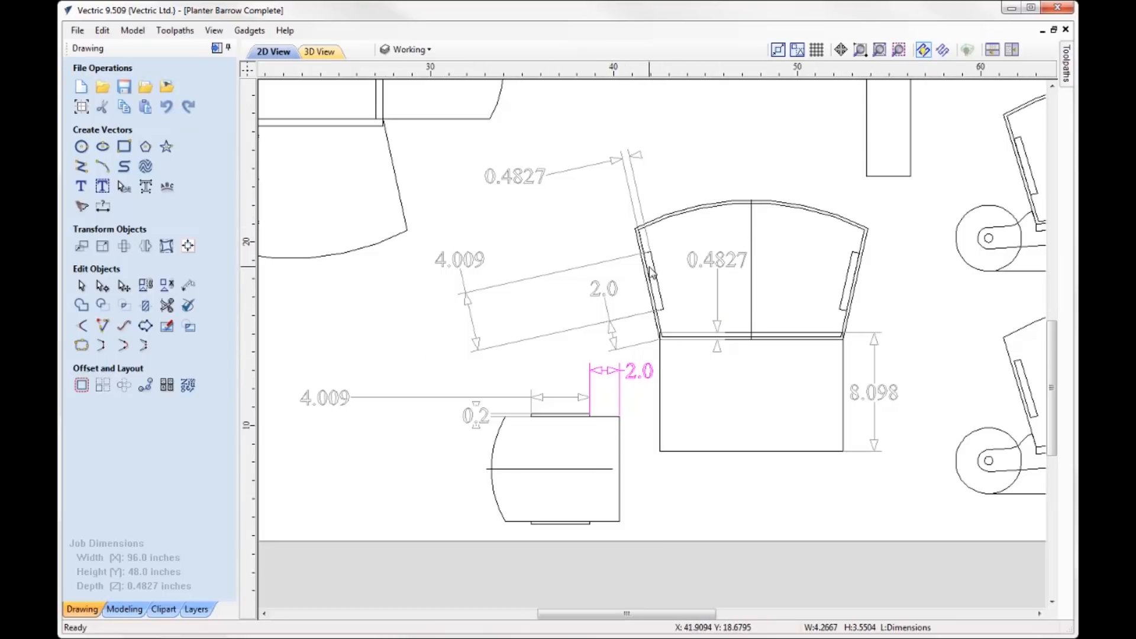
scroll(649, 252, "up", 2)
left_click(650, 245)
left_click(650, 252)
left_click(653, 258)
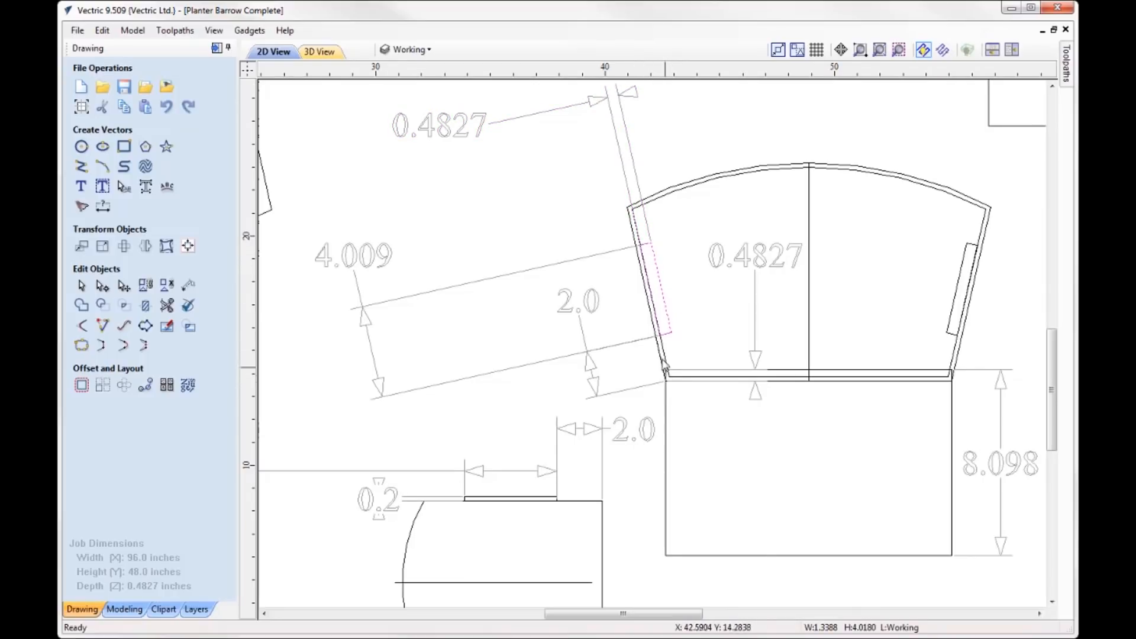
left_click(594, 371)
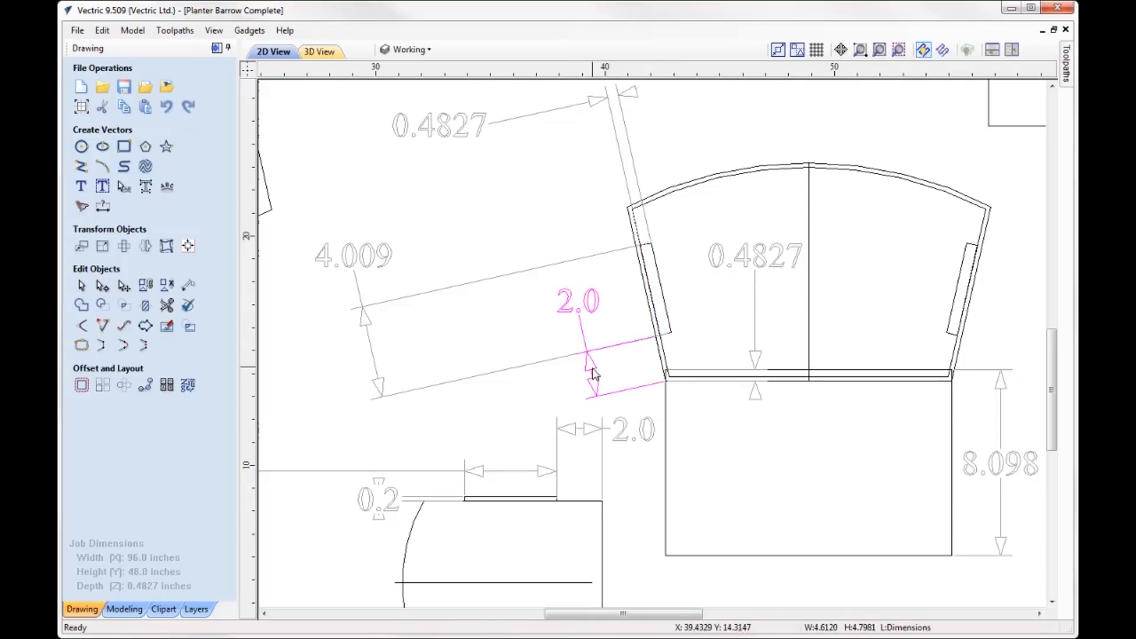
left_click(627, 430)
left_click(598, 379)
left_click(621, 425)
left_click(598, 391)
left_click(610, 409)
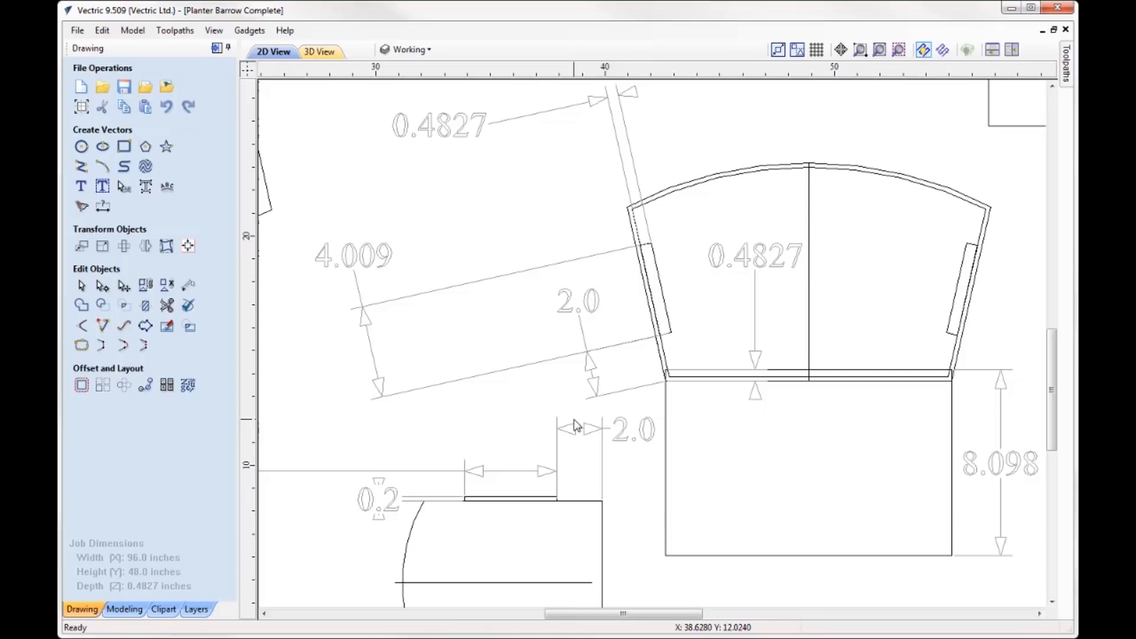
- Compare the tab and slot length dimensions, and check the tab height and the slot width dimensions
left_click(538, 472)
scroll(547, 472, "down", 2)
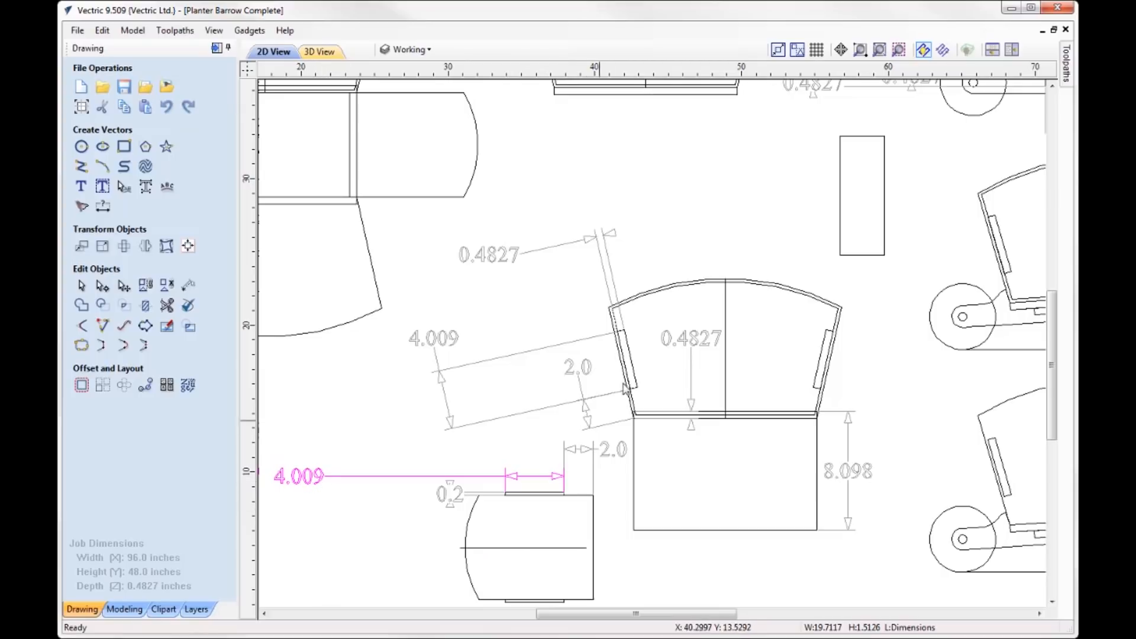
left_click(594, 339)
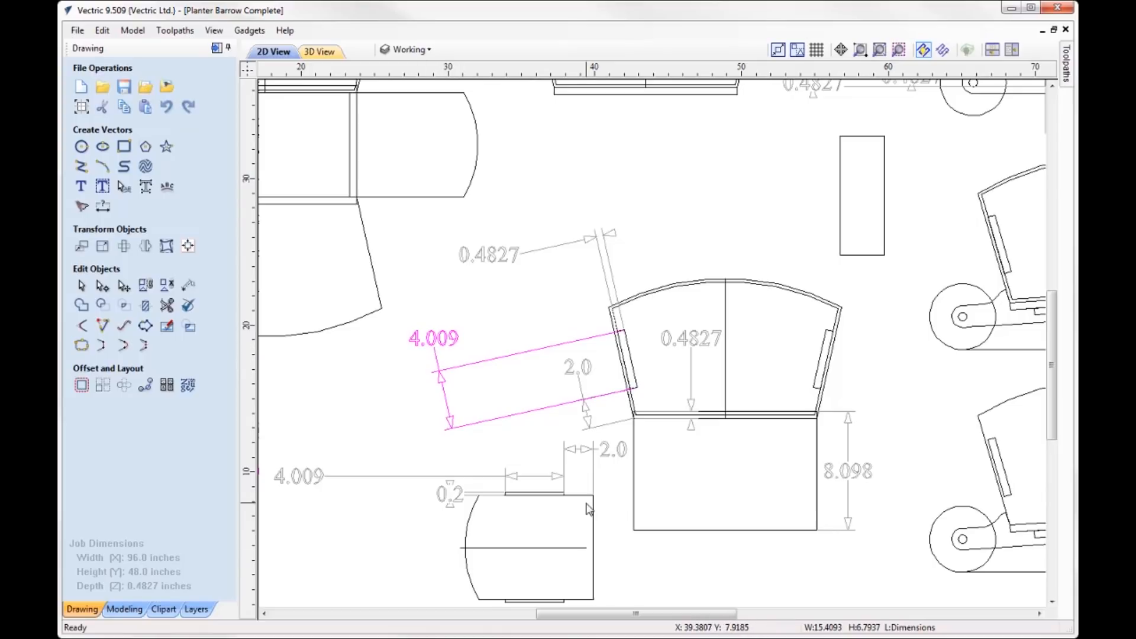
left_click(459, 502)
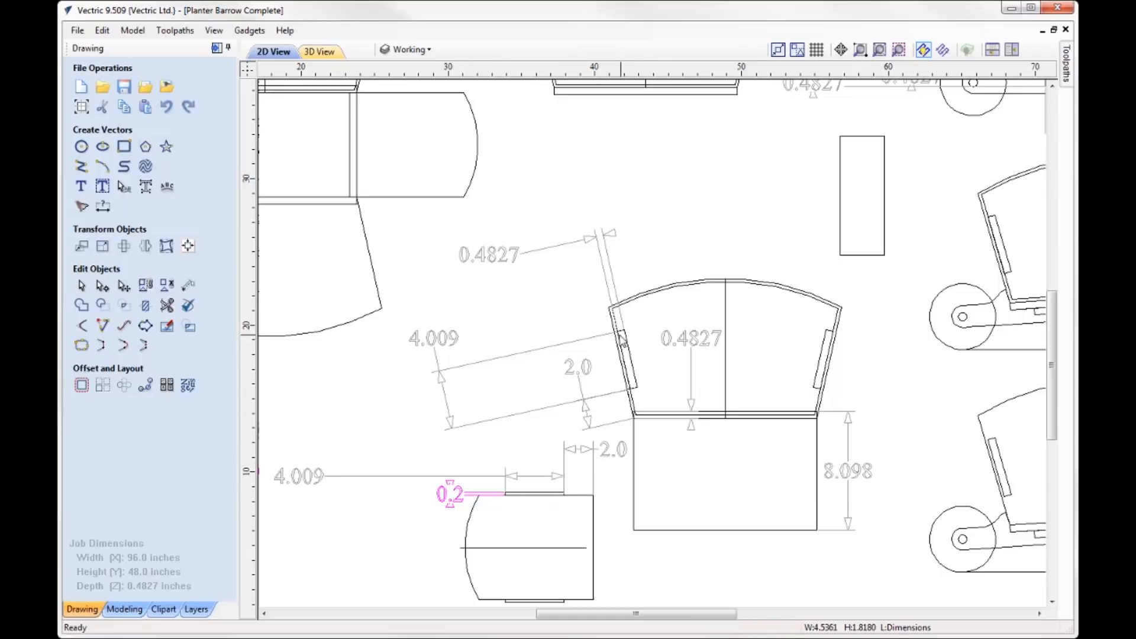
left_click(562, 245)
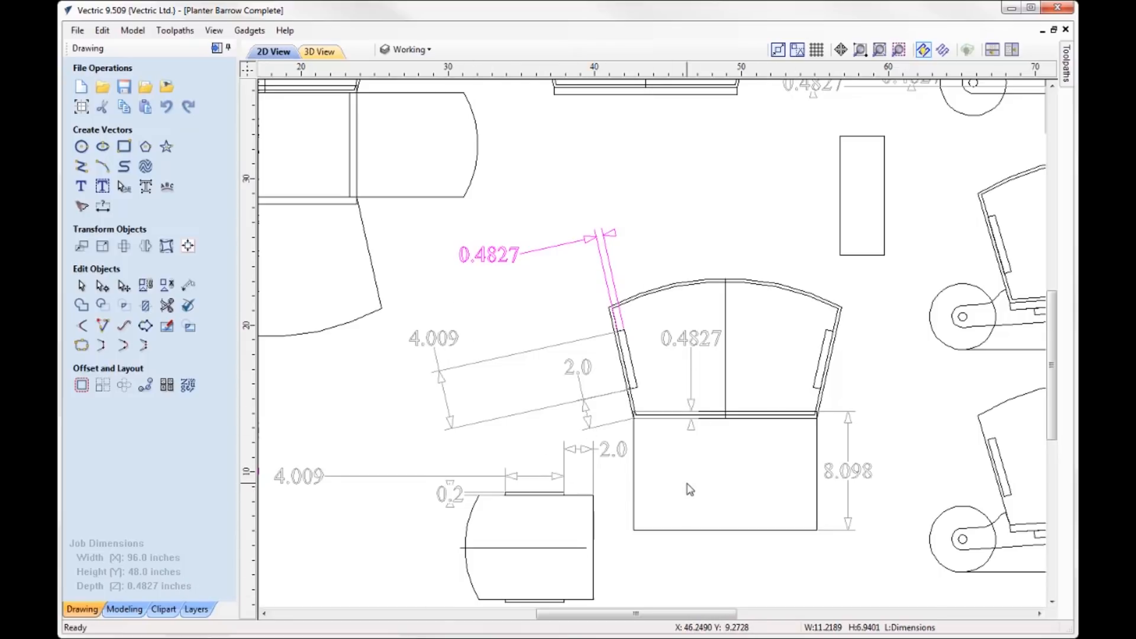
- Examine how the end panel and base fit the planter side view between the unfolded layout and the wheelbarrow drawings
scroll(689, 489, "down", 3)
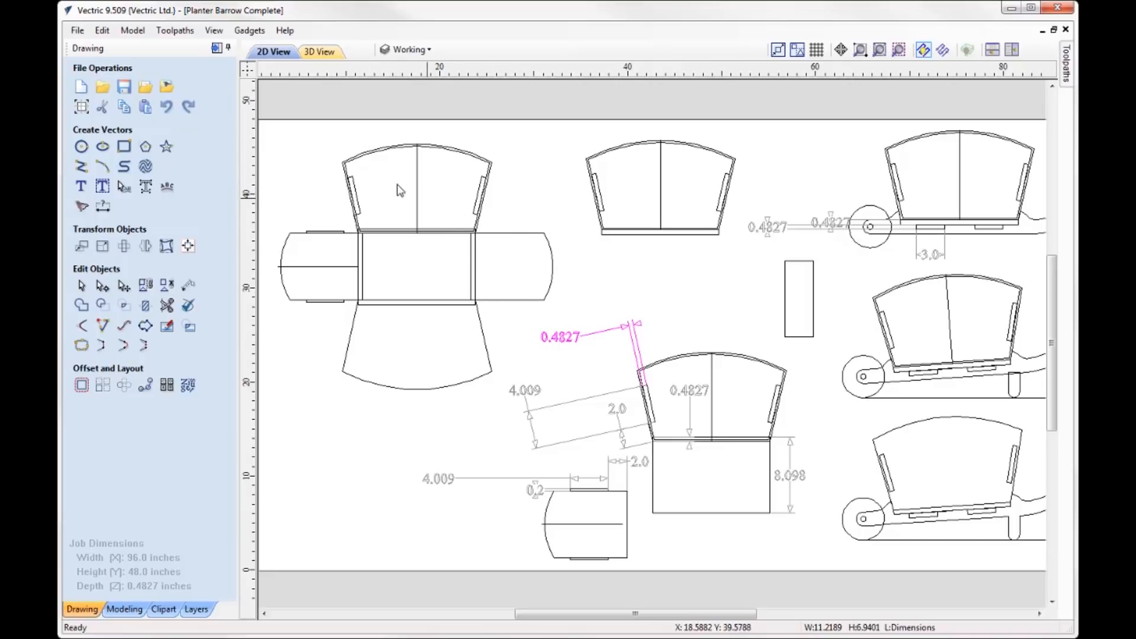
scroll(672, 144, "up", 3)
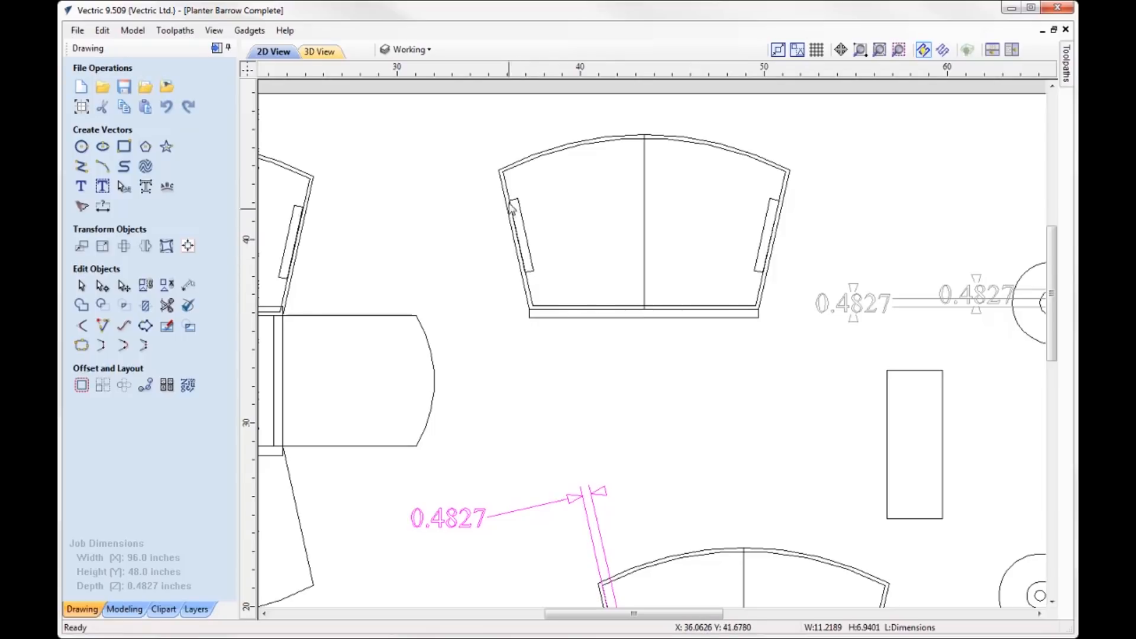
key("Escape")
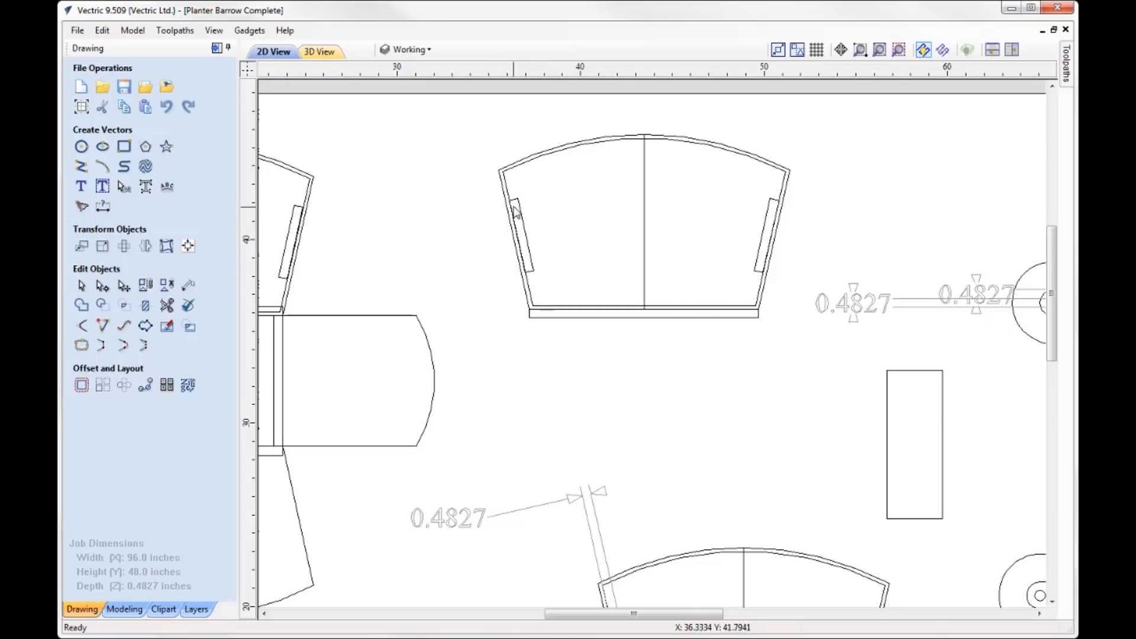
left_click(428, 350)
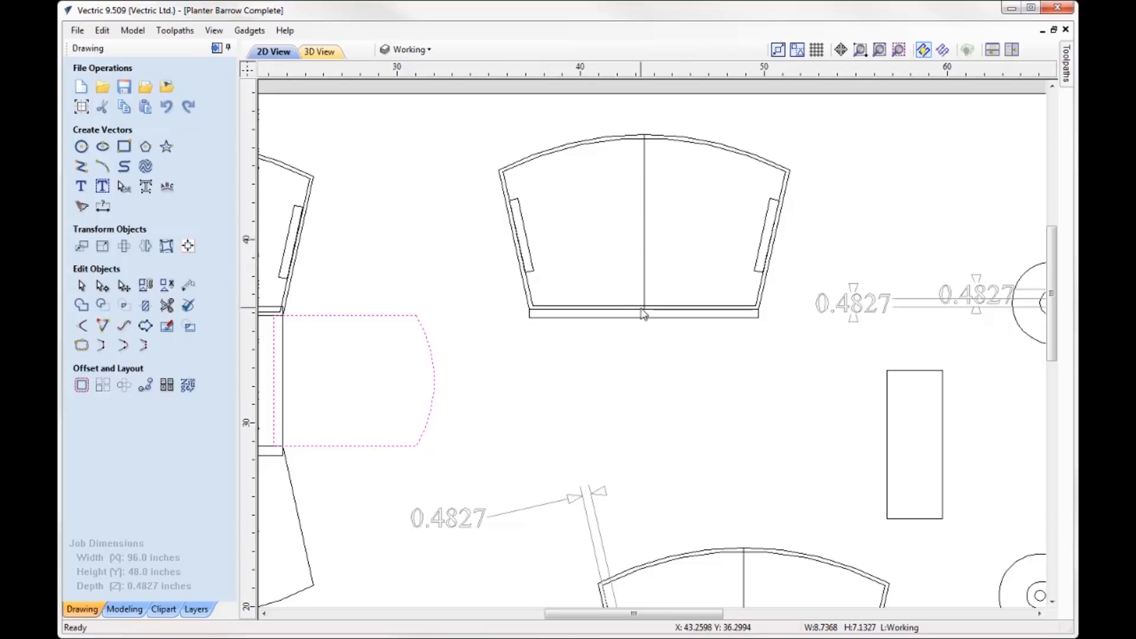
scroll(384, 200, "down", 2)
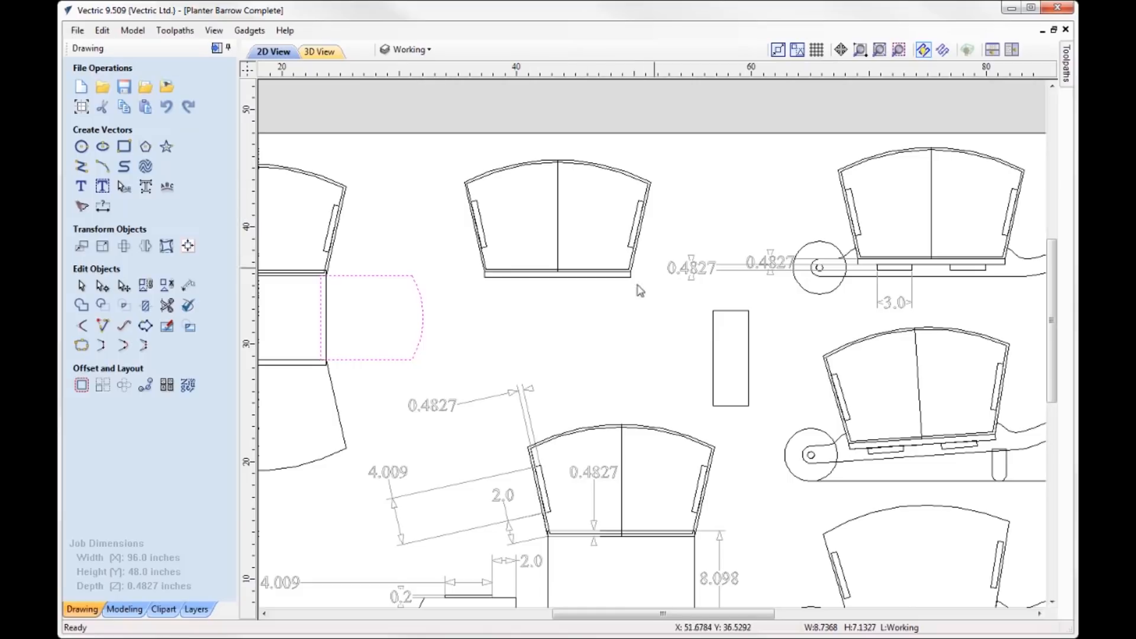
scroll(394, 249, "down", 1)
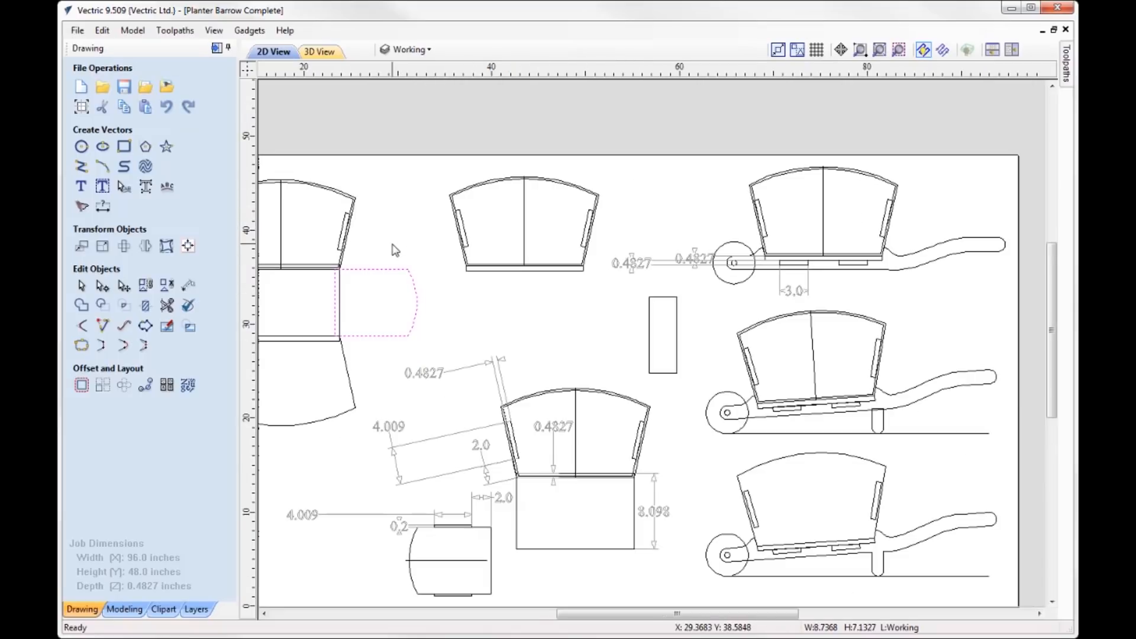
scroll(482, 211, "up", 2)
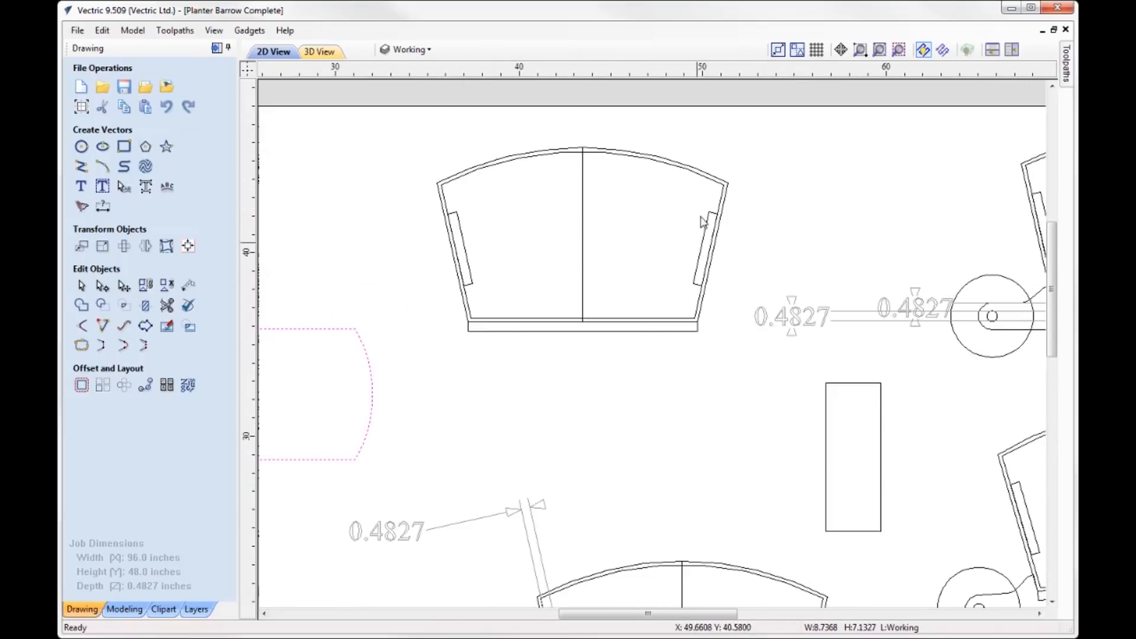
left_click(698, 330)
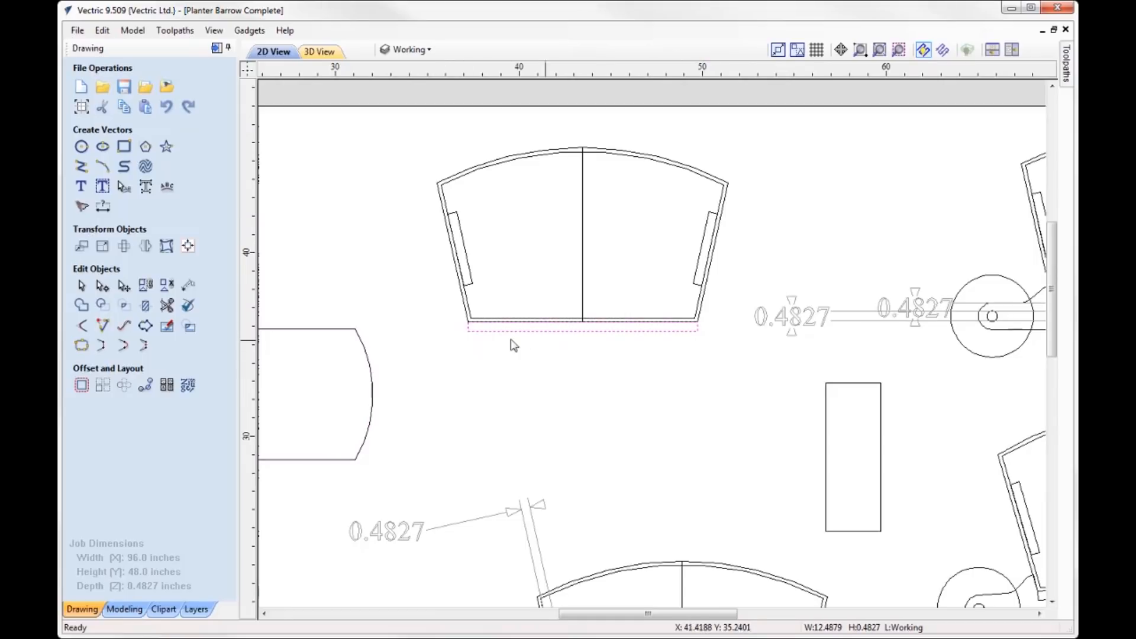
scroll(443, 332, "down", 1)
scroll(408, 308, "down", 1)
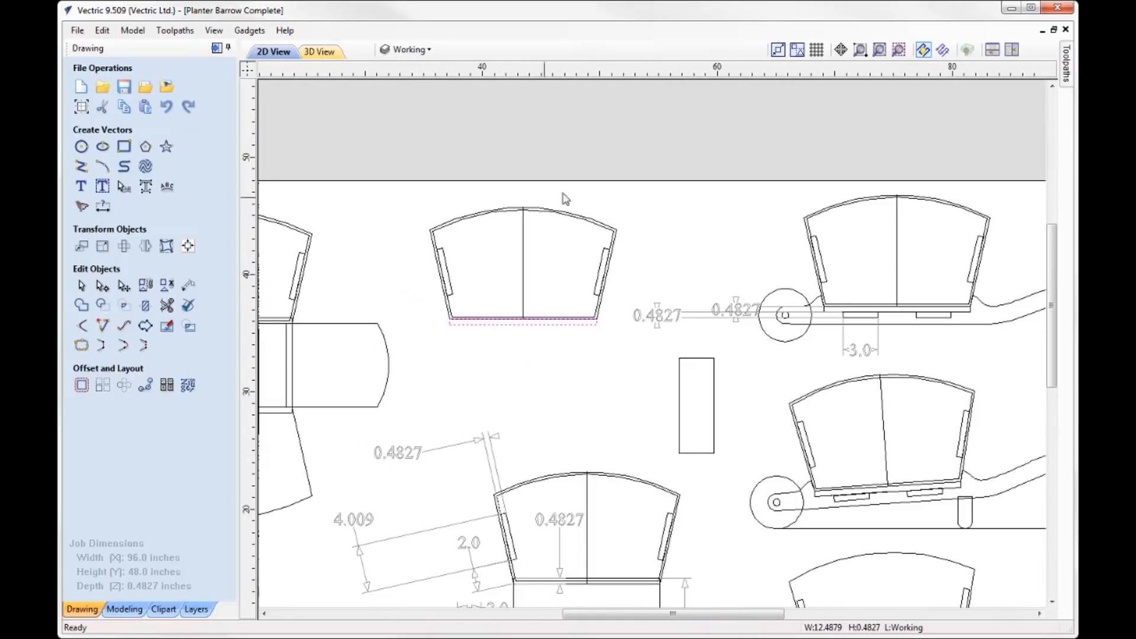
- Inspect the handle outline and the planter base on the uppermost wheelbarrow drawing
left_click_drag(769, 613, 830, 612)
scroll(775, 284, "up", 1)
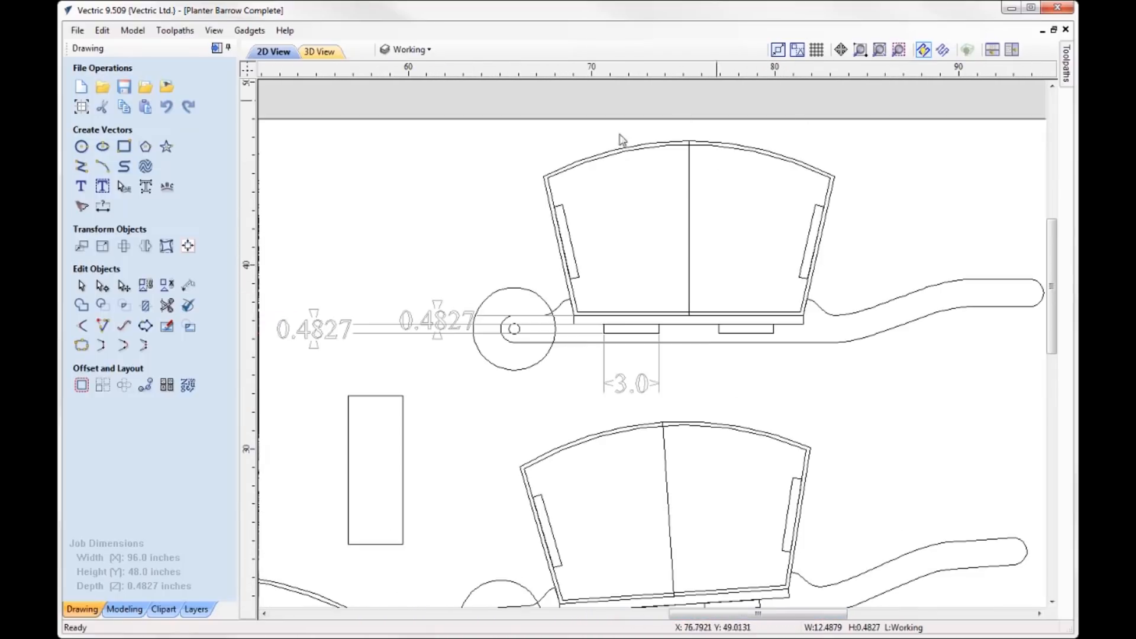
left_click(817, 314)
left_click(865, 314)
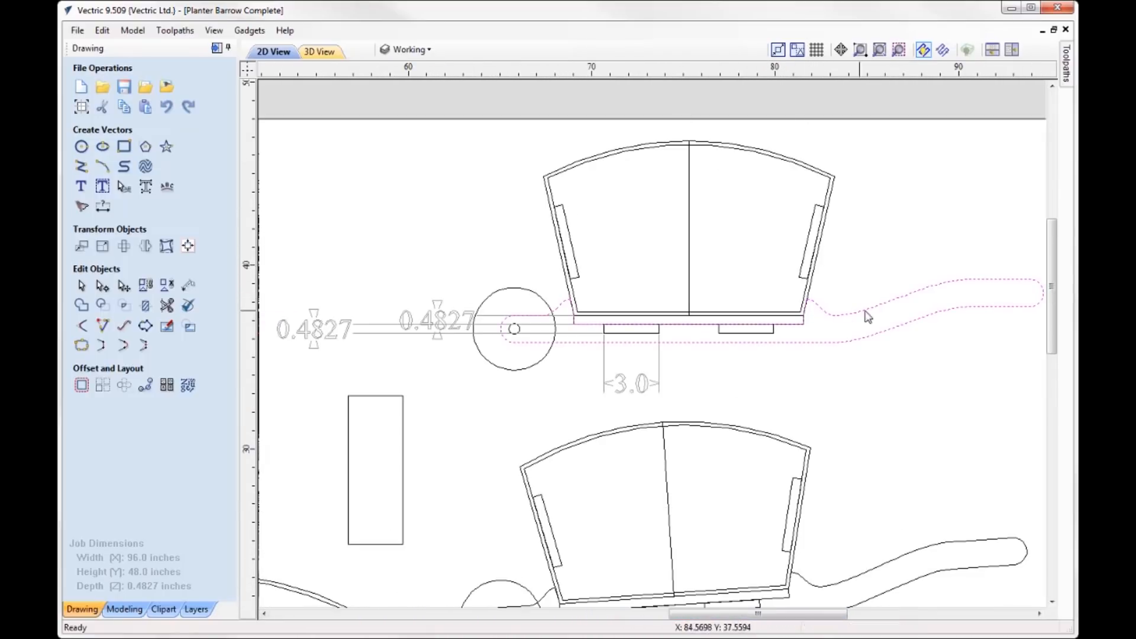
left_click(880, 312)
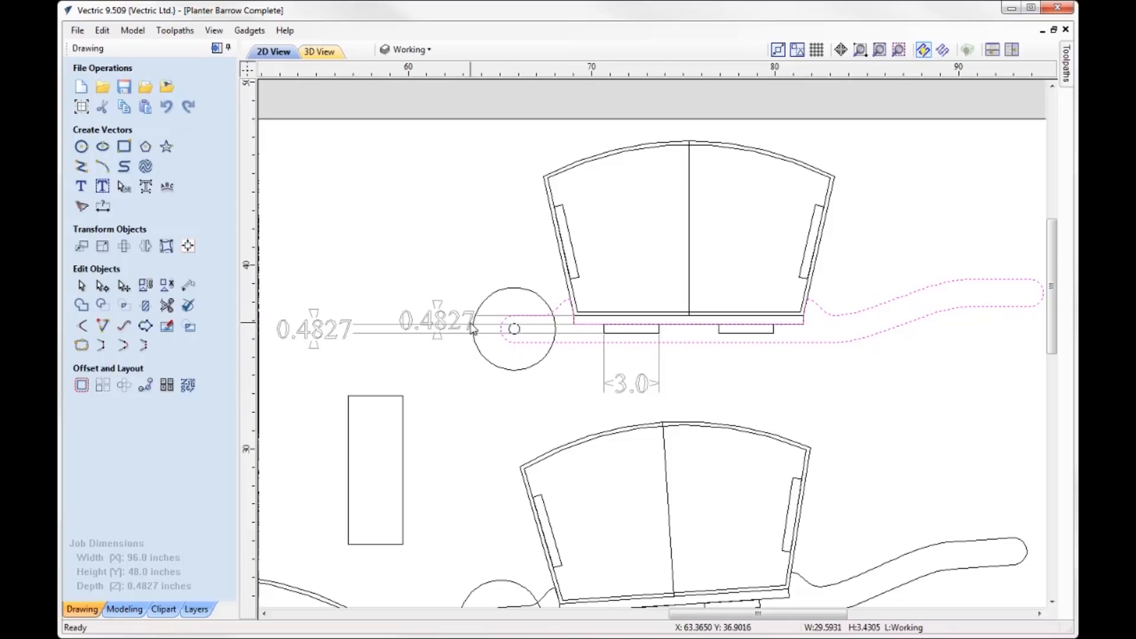
- Examine the cross-support slots beneath the planter base and the separate rectangular cross-support piece that fits them
left_click(645, 337)
left_click(737, 332)
left_click(645, 335)
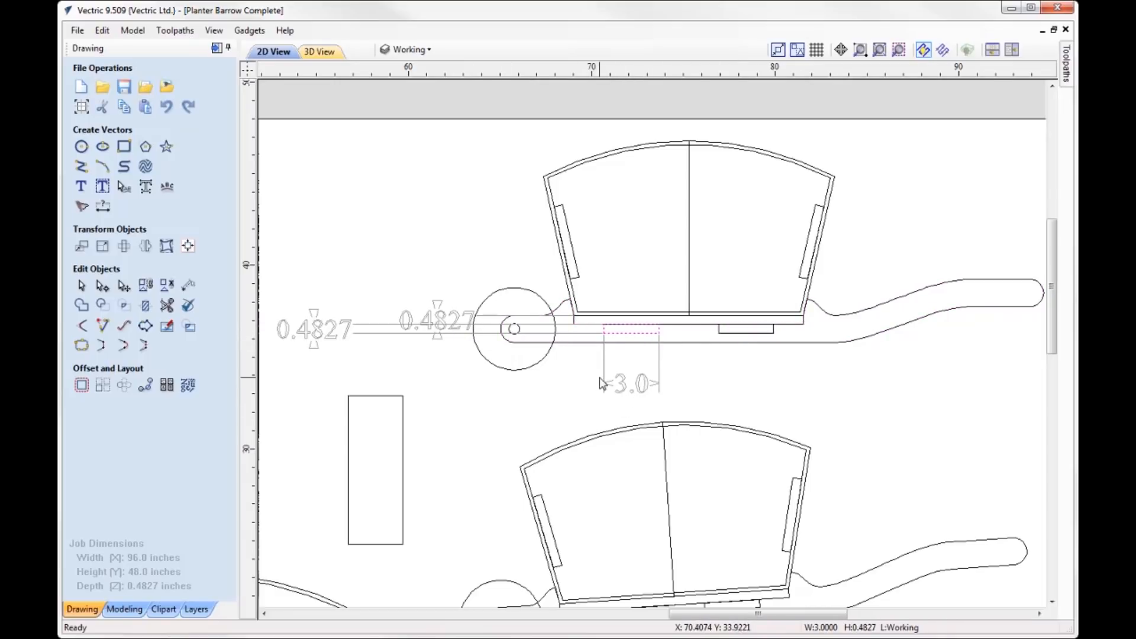
left_click(604, 336)
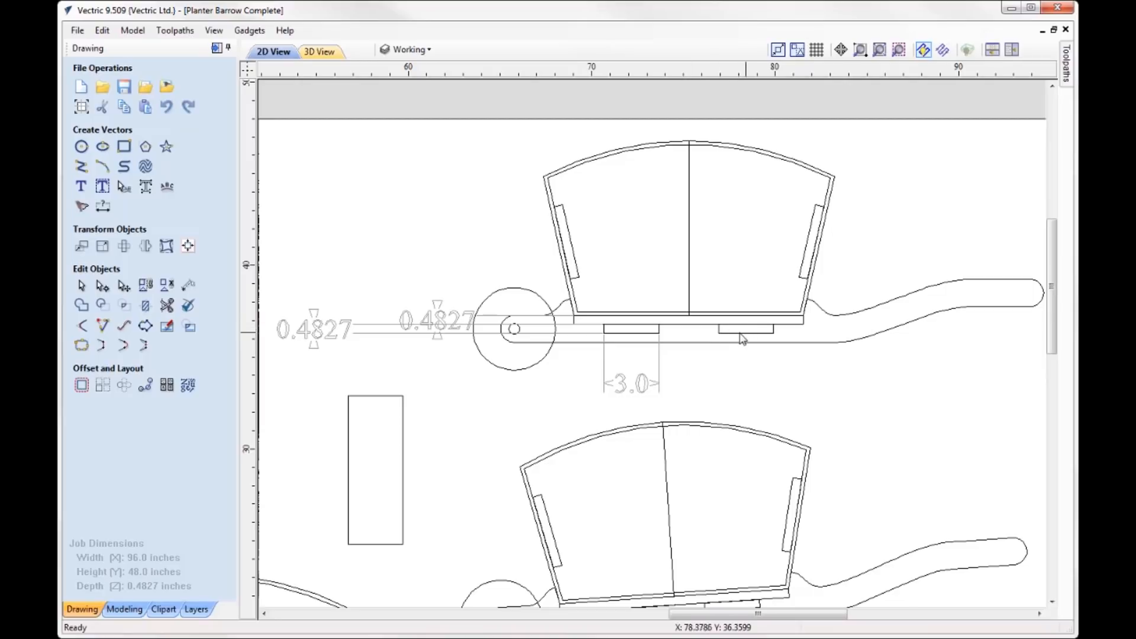
left_click(397, 397)
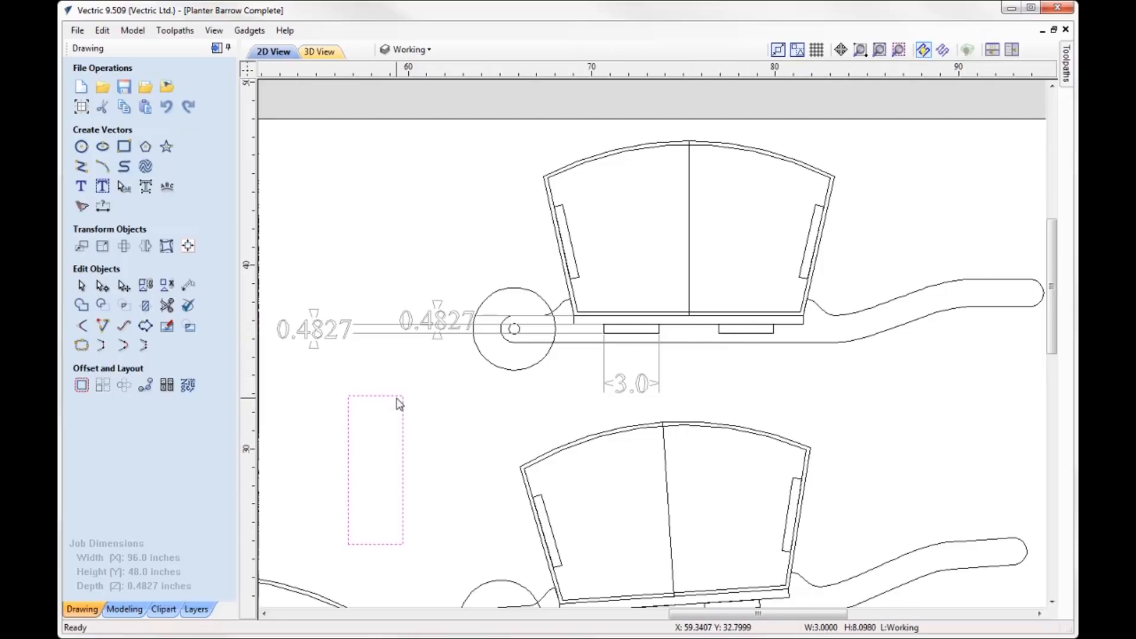
left_click(387, 545)
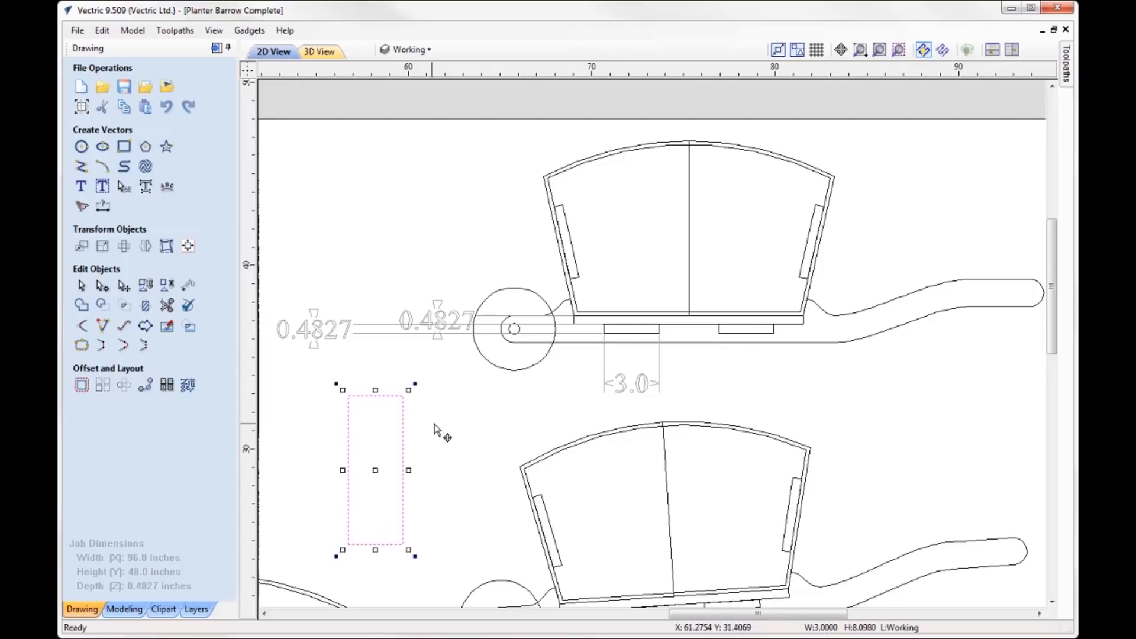
scroll(434, 424, "down", 1)
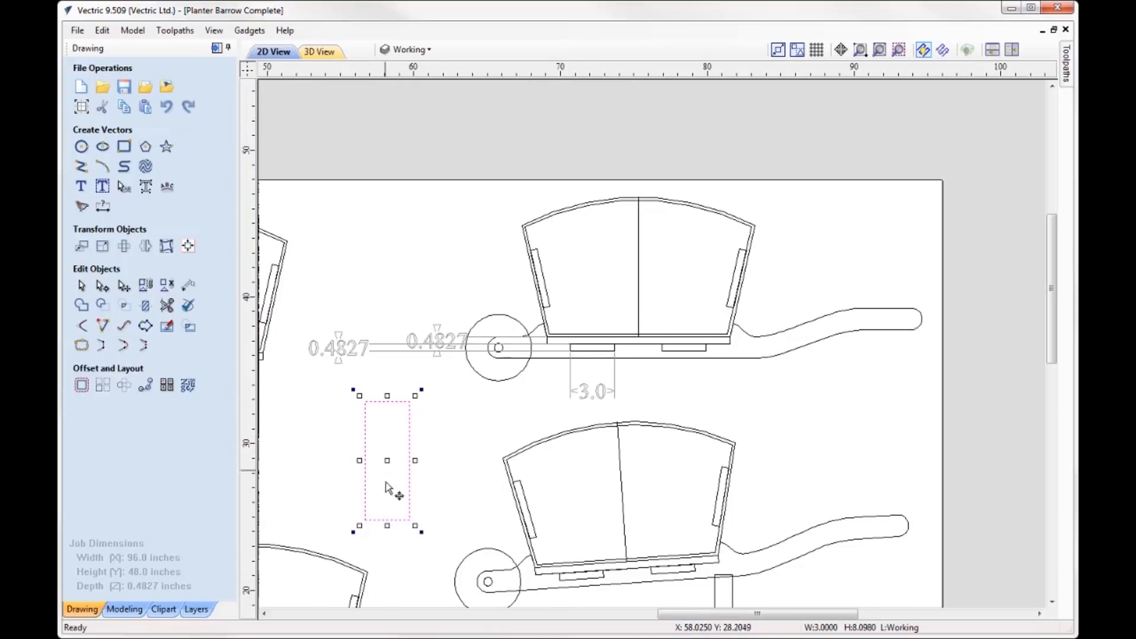
scroll(435, 423, "down", 2)
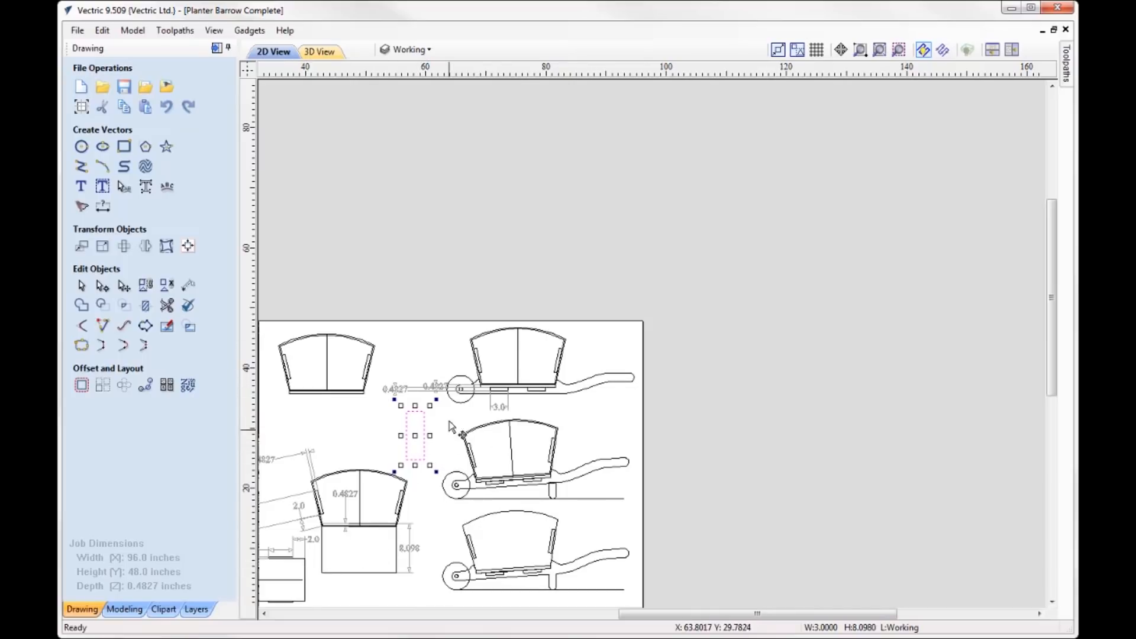
scroll(484, 362, "up", 1)
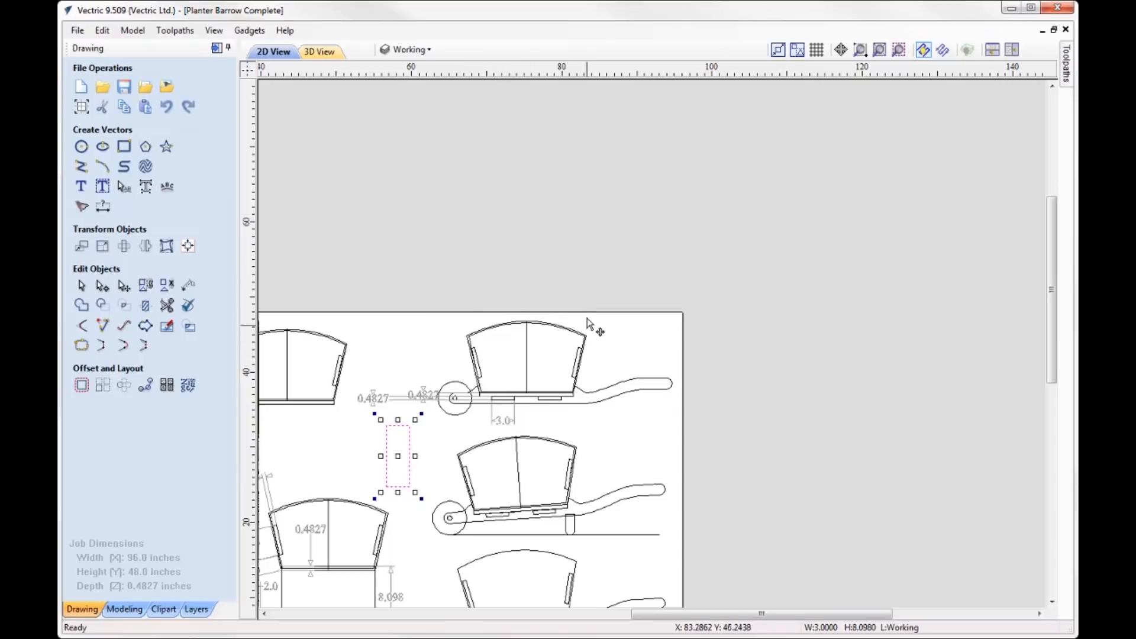
scroll(485, 416, "up", 3)
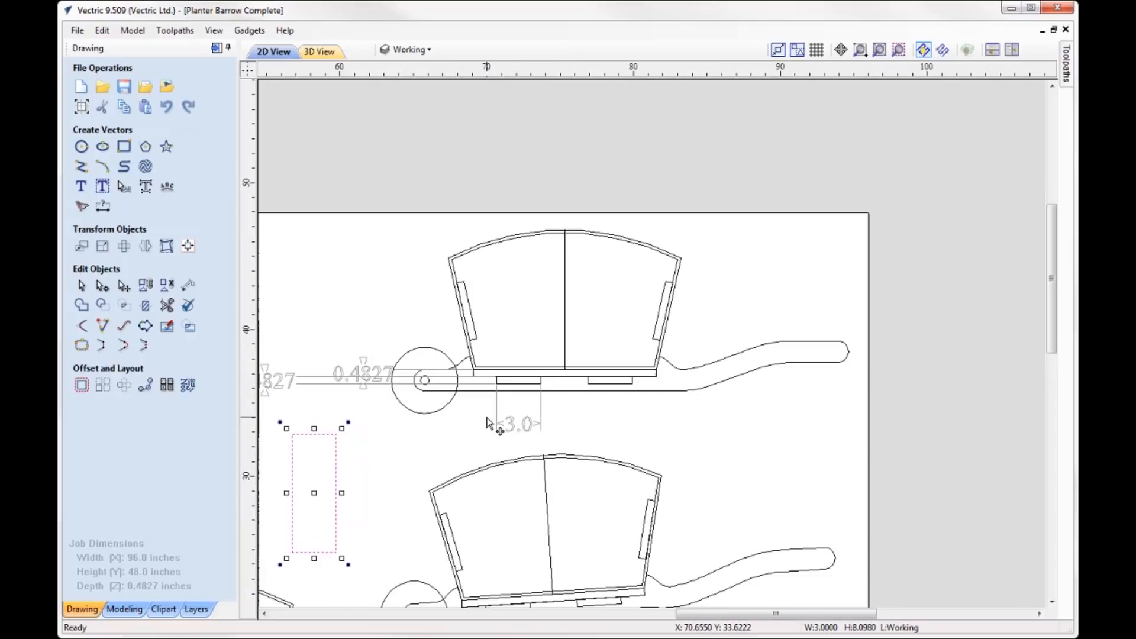
left_click(500, 384)
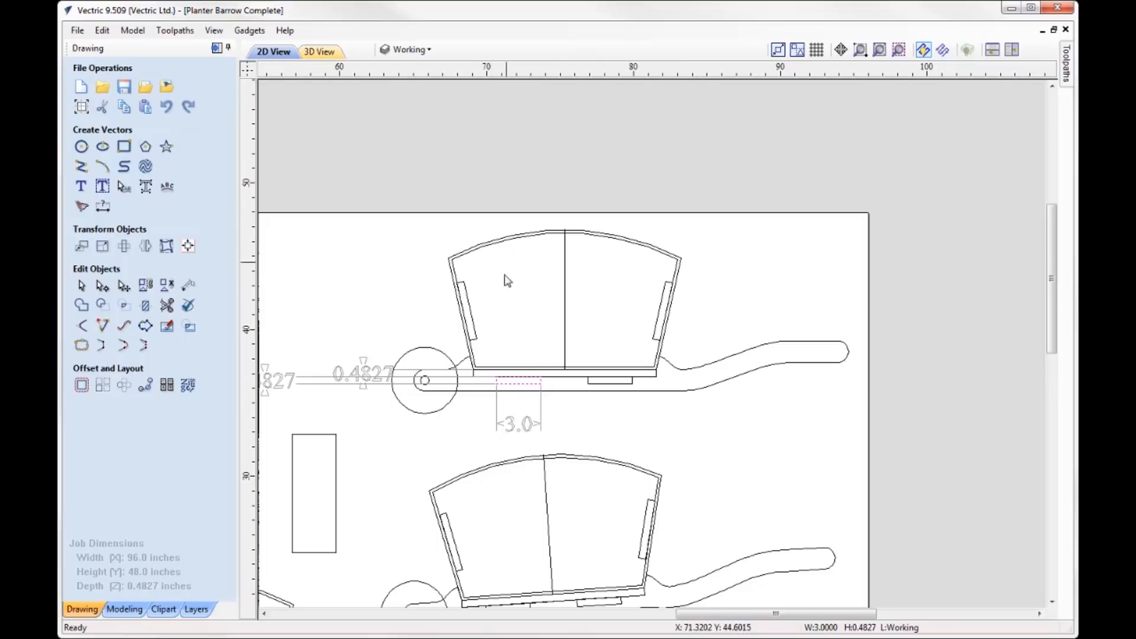
- Hide the Dimensions layer and clear the cross-support slot selection
left_click(408, 50)
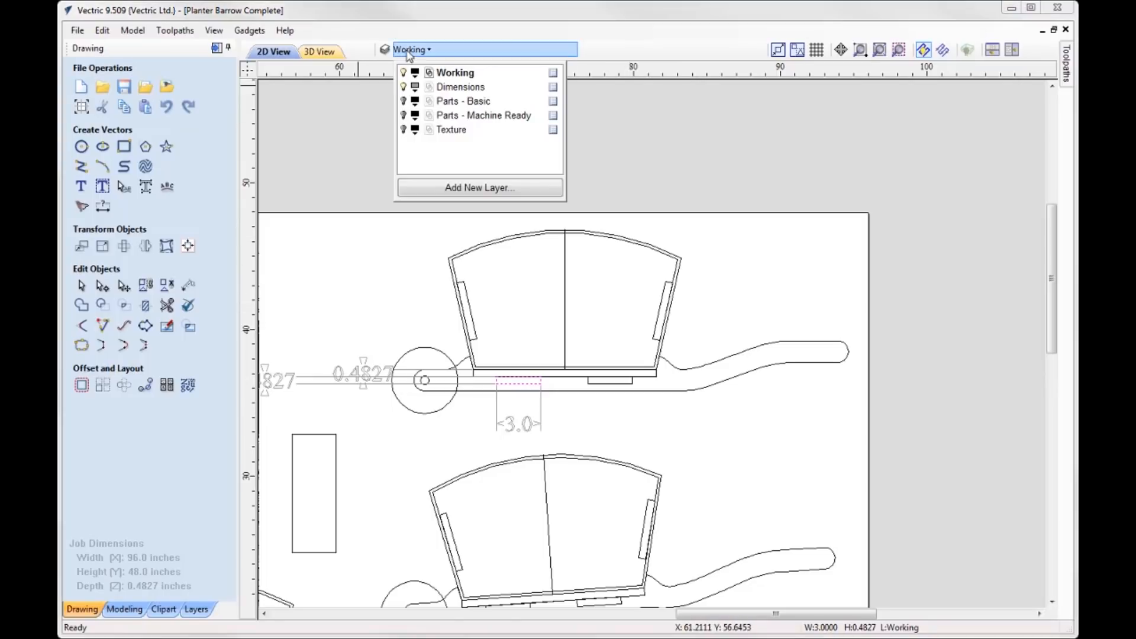
left_click(403, 87)
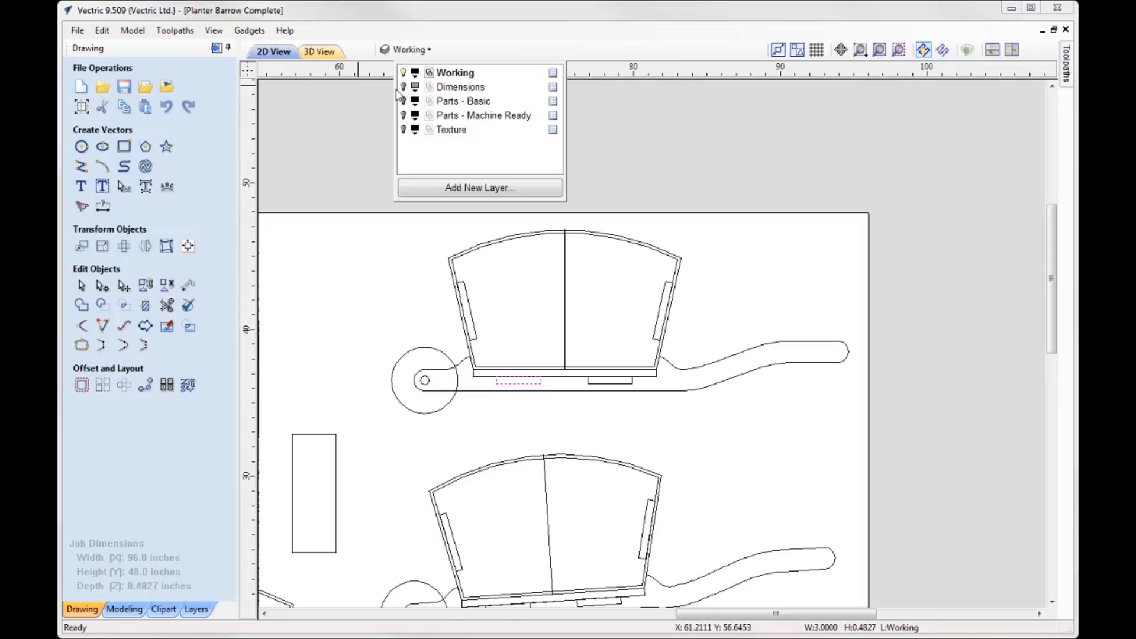
left_click(688, 154)
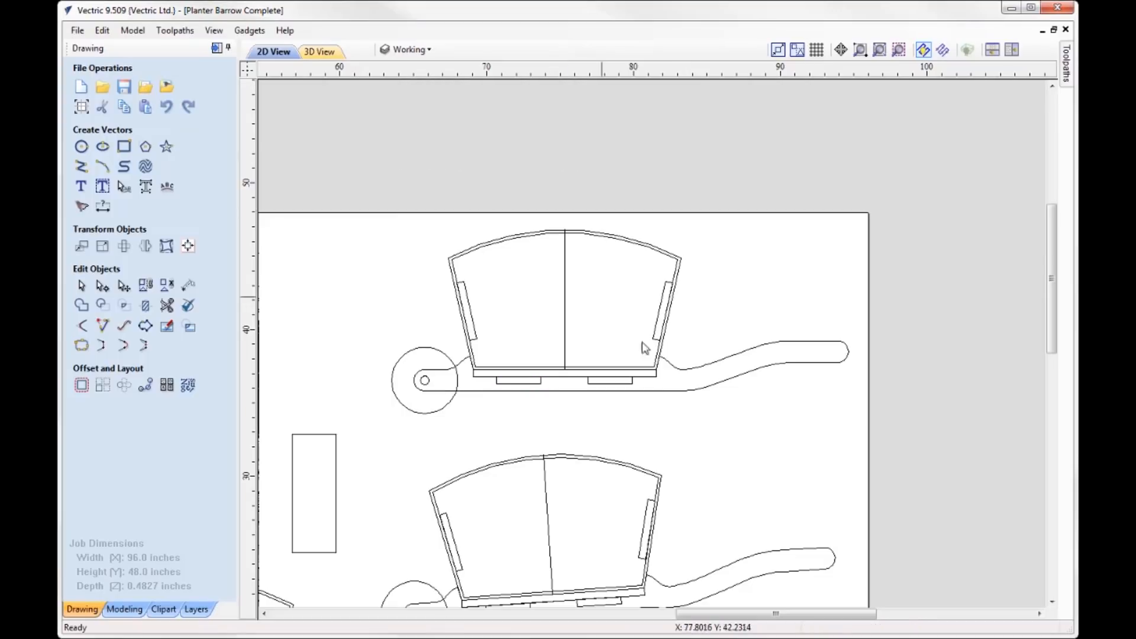
- Draw a horizontal ground line about 28.25 inches long from the lowest point of the uppermost wheelbarrow's wheel, extending beneath the handle
left_click_drag(837, 404, 769, 388)
left_click(82, 168)
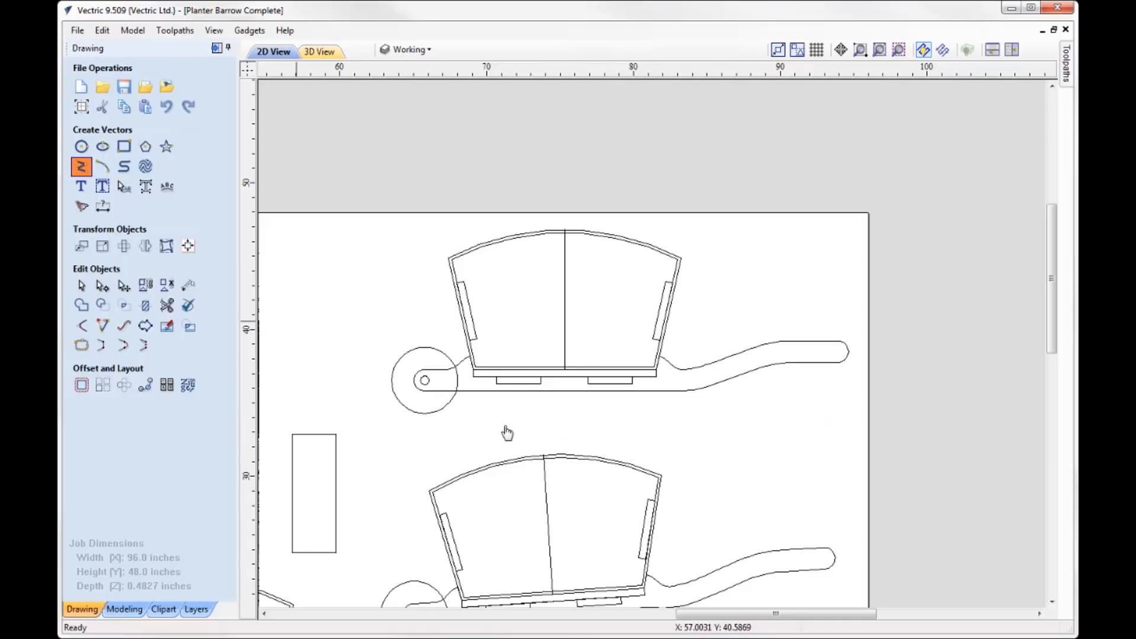
left_click(424, 413)
left_click(840, 413)
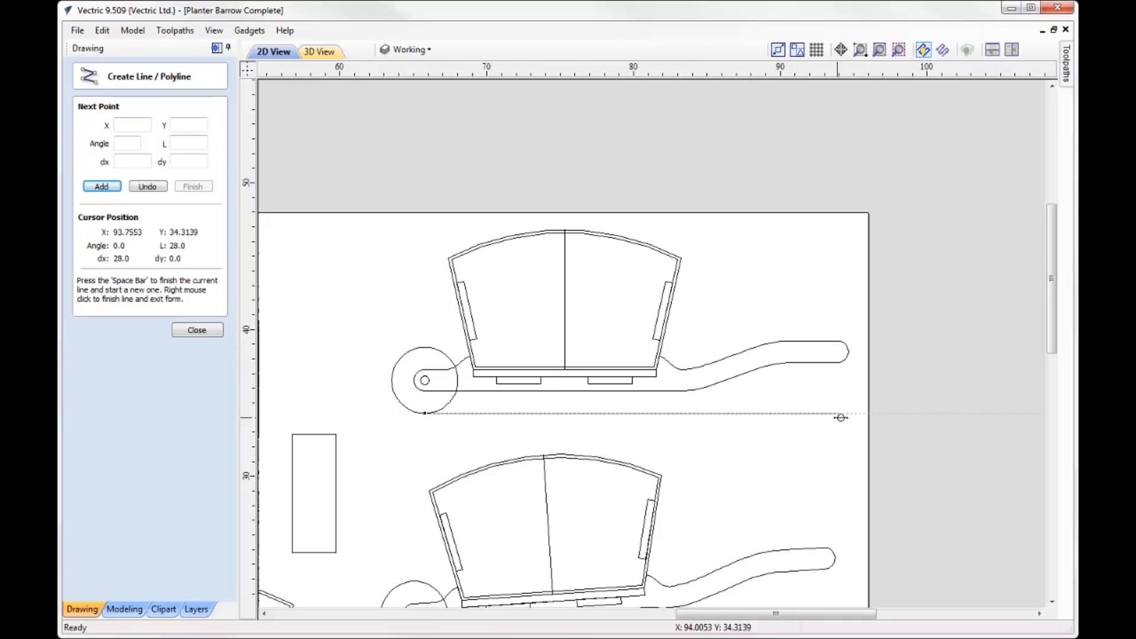
right_click(841, 420)
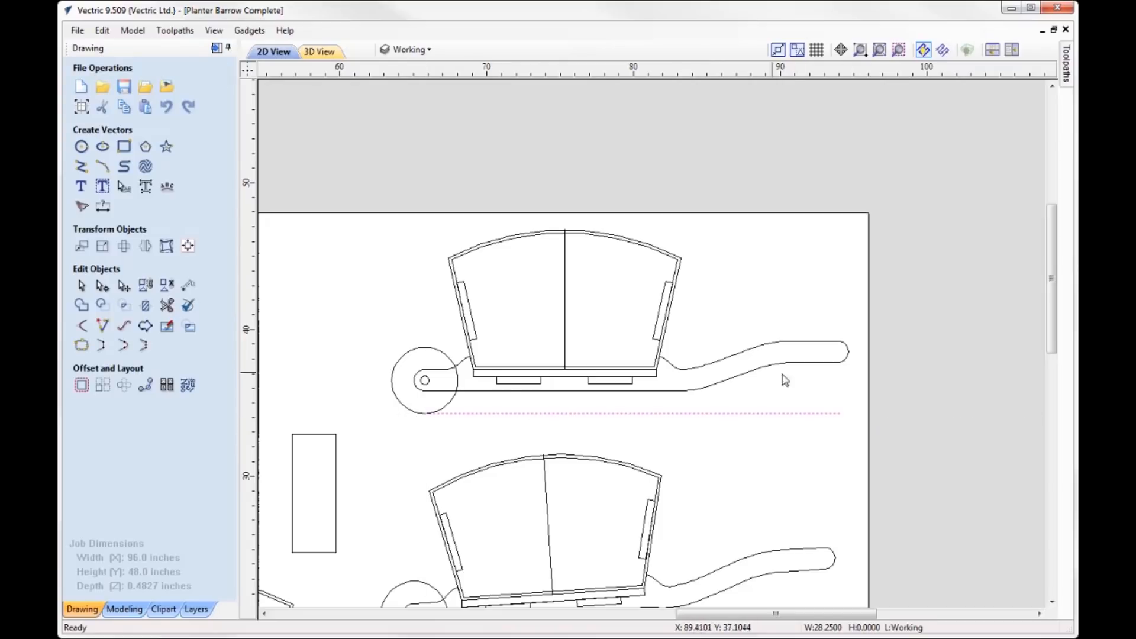
- Tilt the uppermost wheelbarrow about its wheel centre and draw a leg rectangle about 0.97 by 3.27 inches from the handle to the ground line
left_click_drag(835, 392, 333, 230)
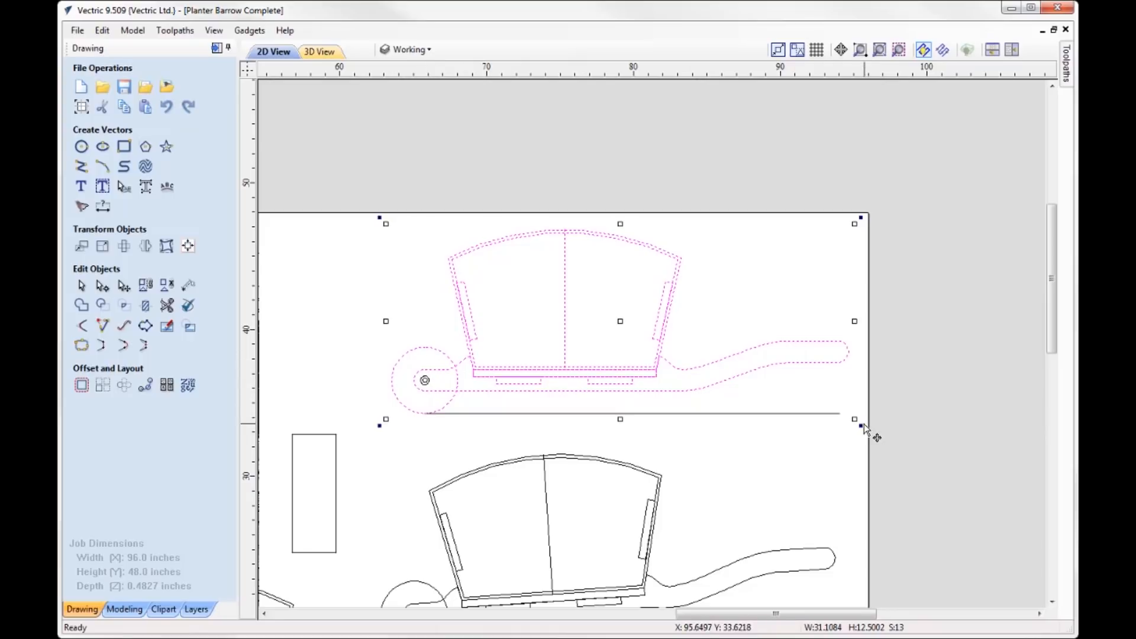
left_click_drag(859, 424, 864, 414)
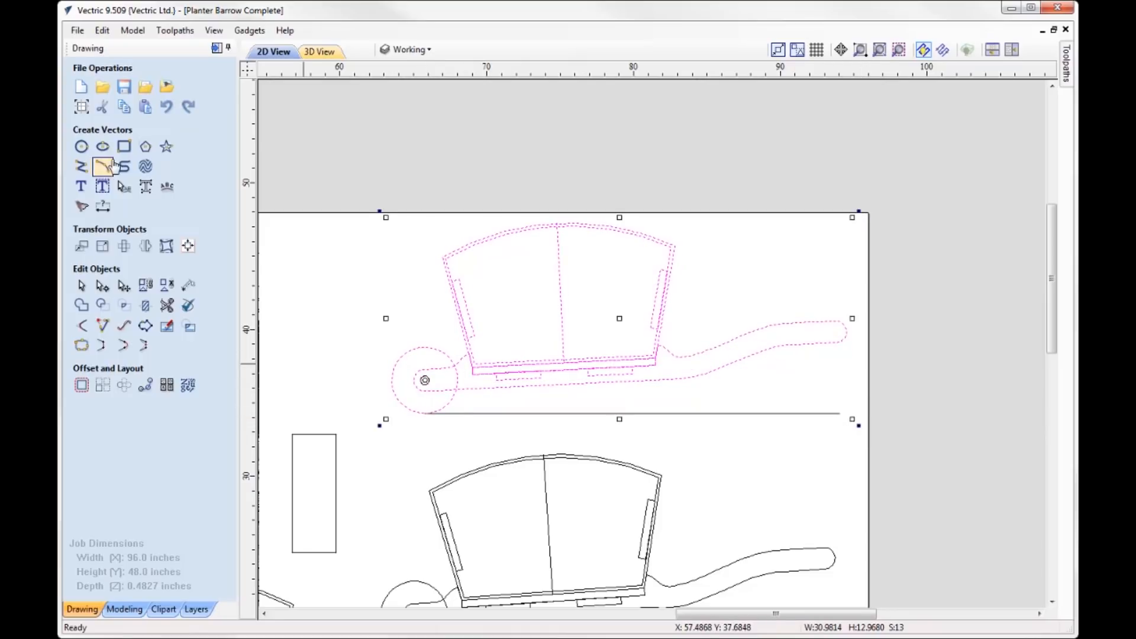
left_click_drag(668, 365, 681, 414)
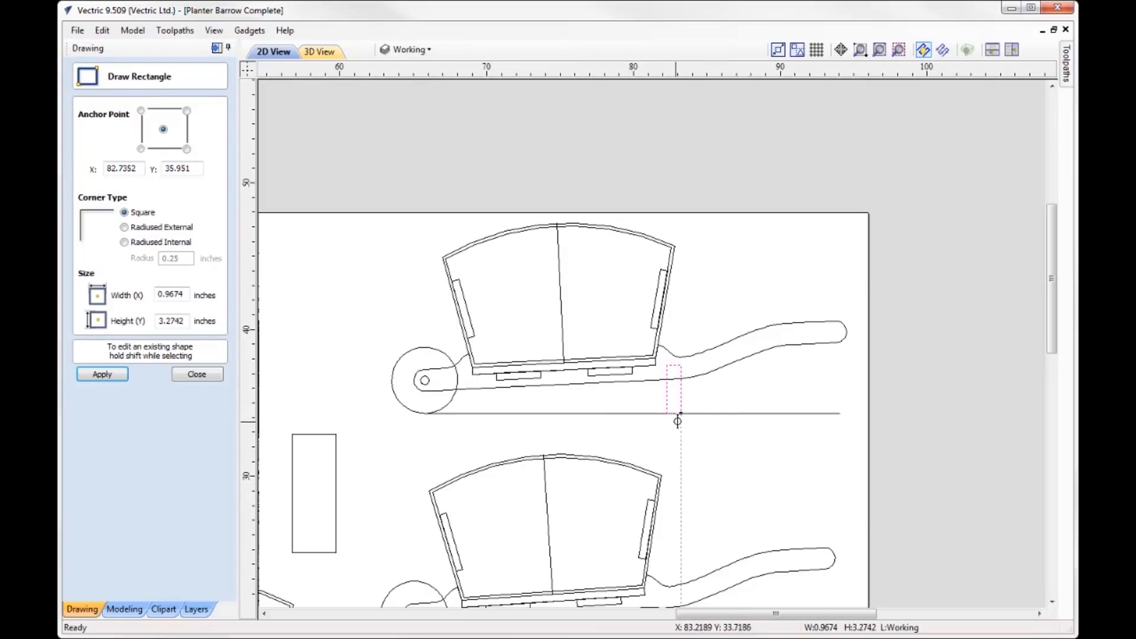
scroll(679, 420, "down", 2)
scroll(592, 592, "up", 4)
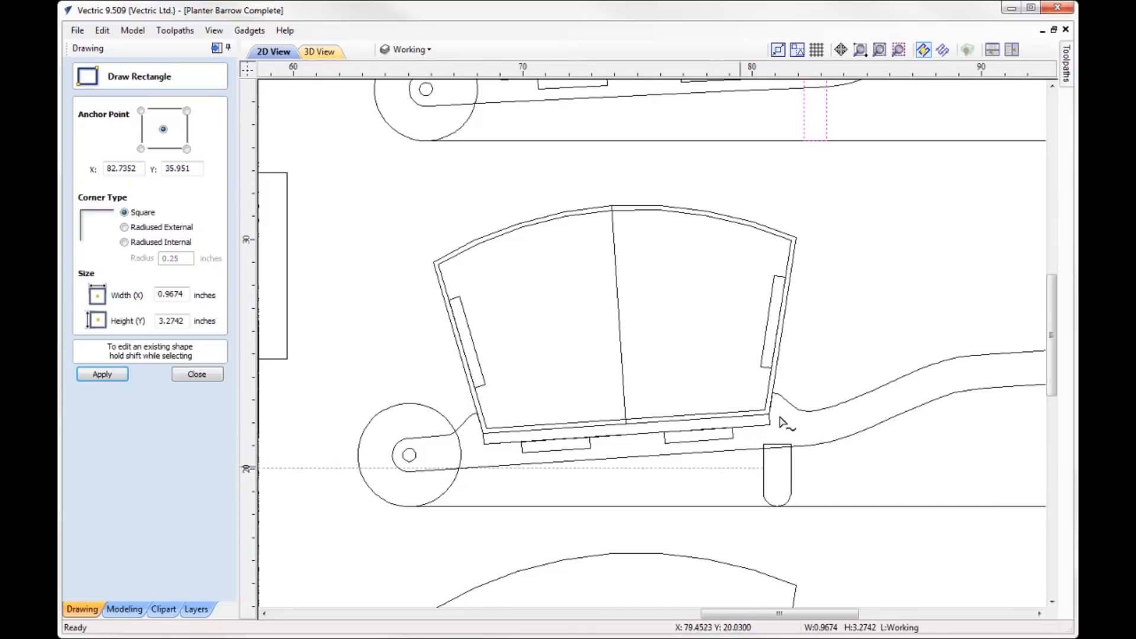
left_click(197, 375)
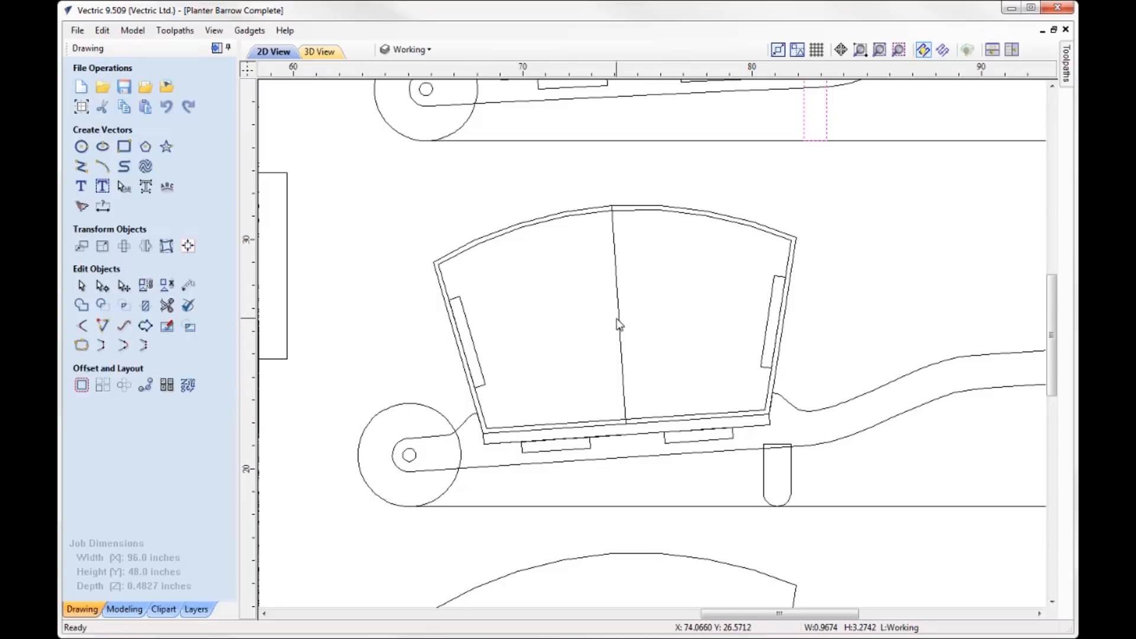
- Examine the rounded leg on the middle wheelbarrow and the combined handle and leg outline on the lowest one
scroll(594, 343, "down", 2)
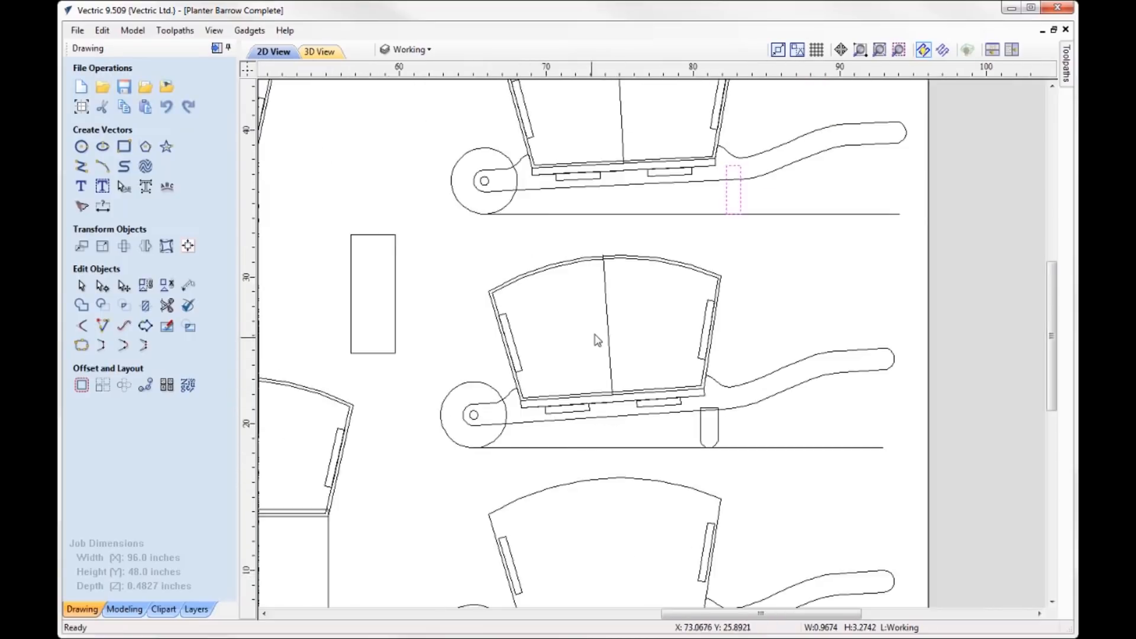
scroll(598, 339, "down", 2)
scroll(556, 588, "up", 1)
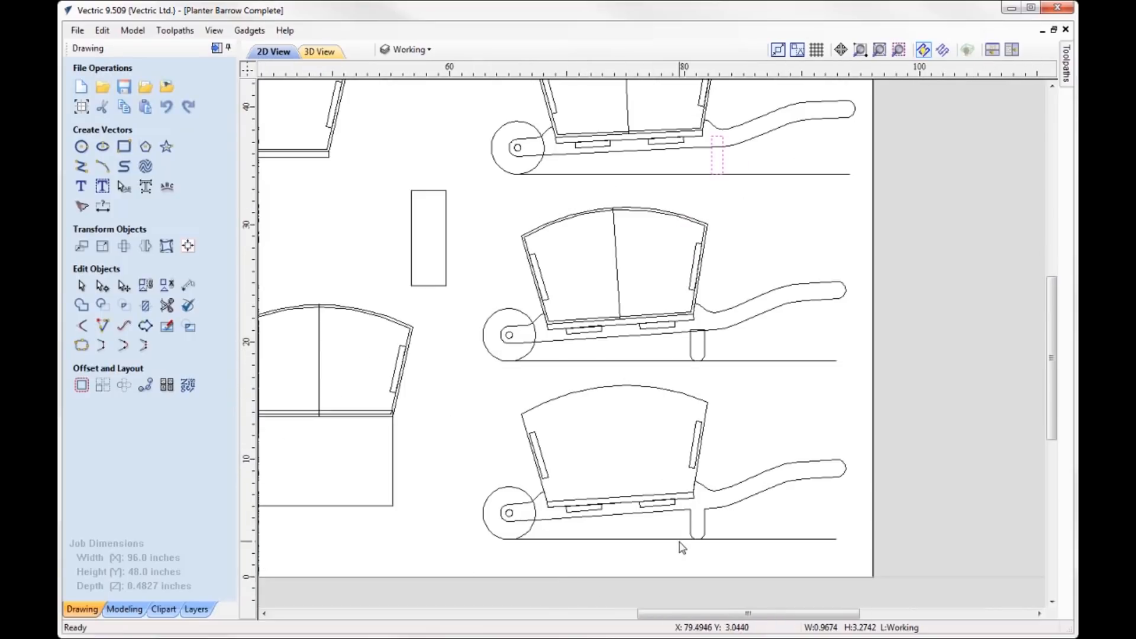
scroll(681, 547, "up", 2)
left_click(721, 455)
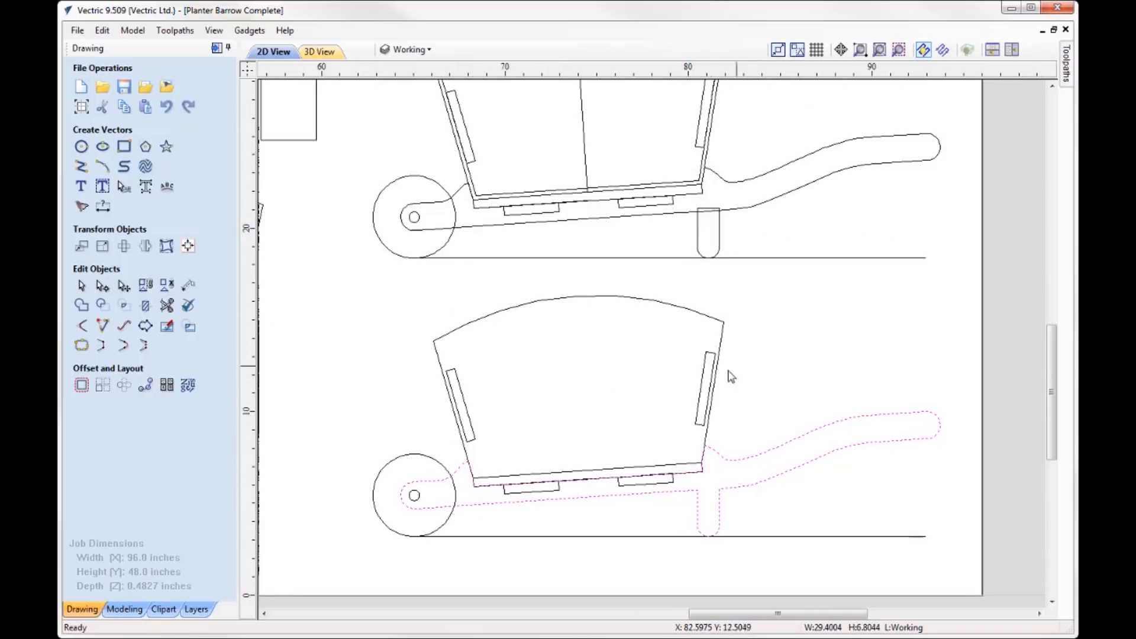
left_click(800, 378)
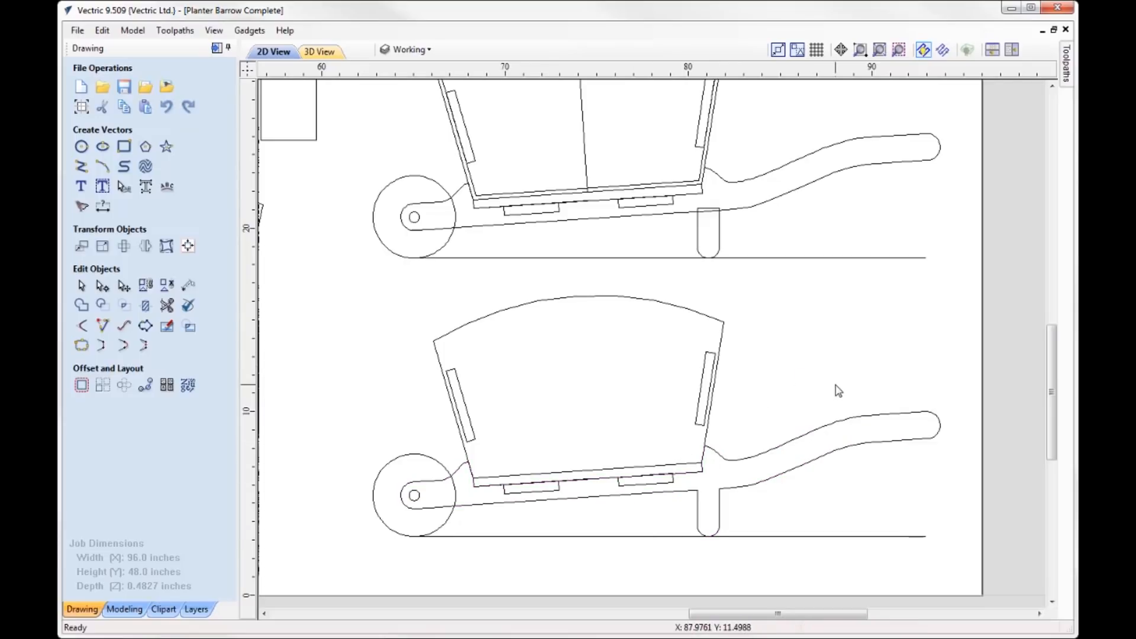
- Hide the Working layer, then show the Parts - Basic layer and make it active
key("F6")
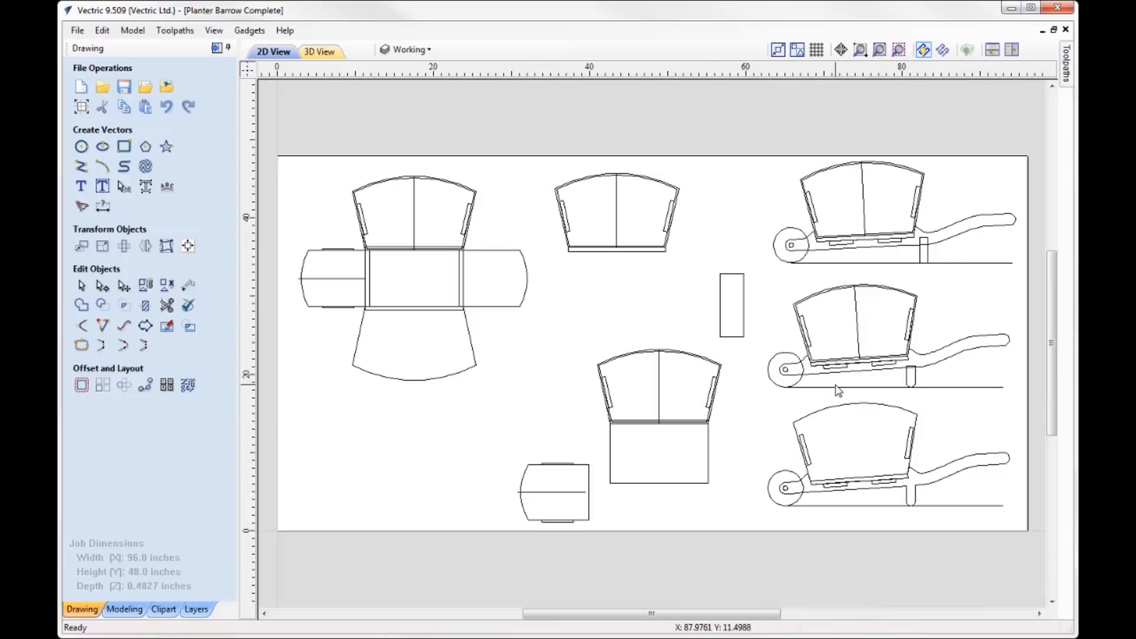
left_click(418, 49)
left_click(403, 73)
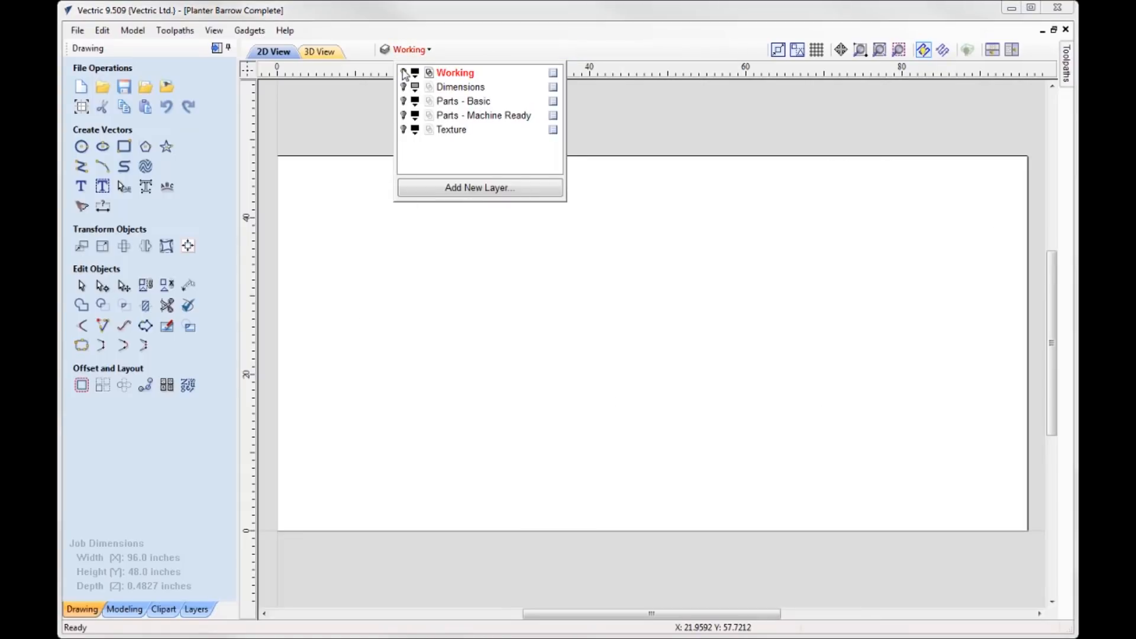
left_click(404, 102)
left_click(455, 101)
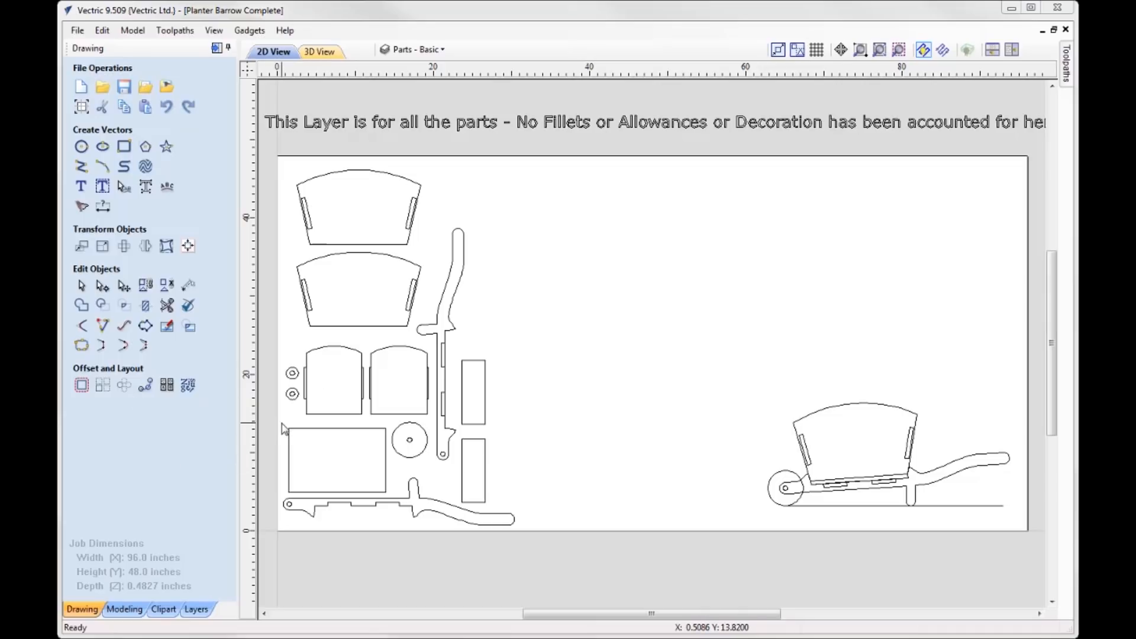
- Inspect the slotted side panels and the matching tabs on the end panels in the basic parts layout
scroll(283, 424, "up", 1)
scroll(300, 136, "up", 2)
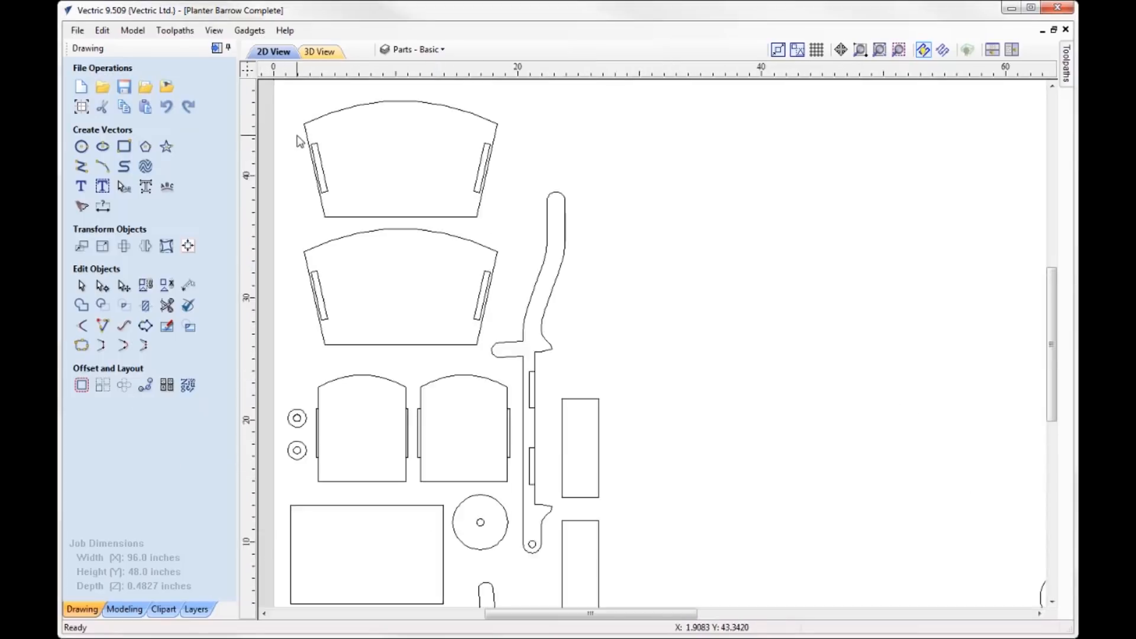
left_click(322, 159)
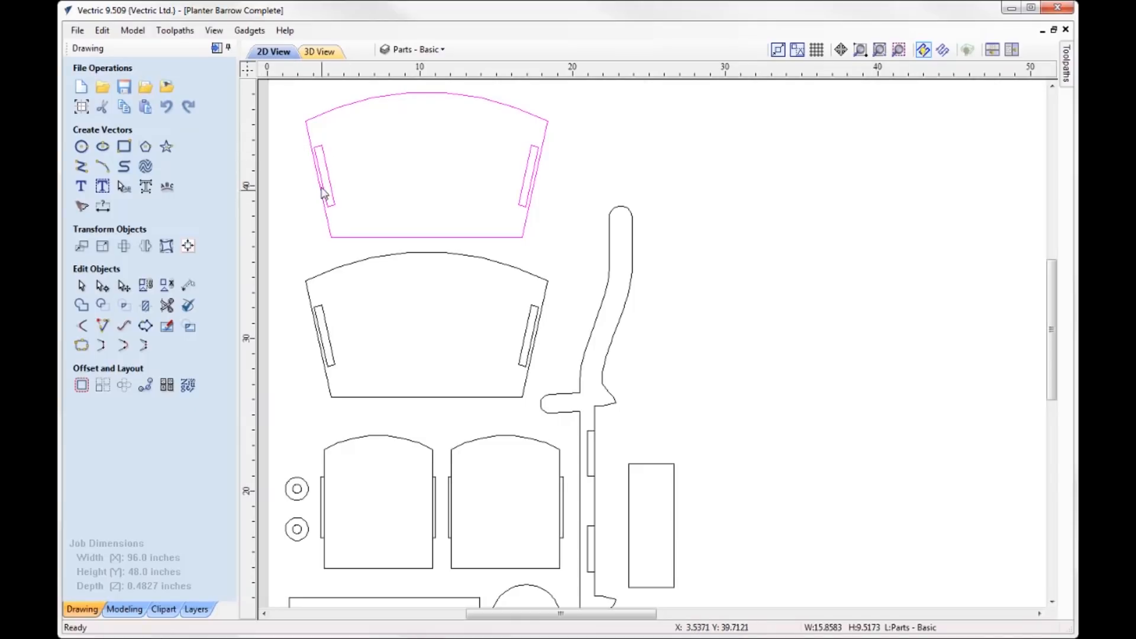
left_click(321, 495)
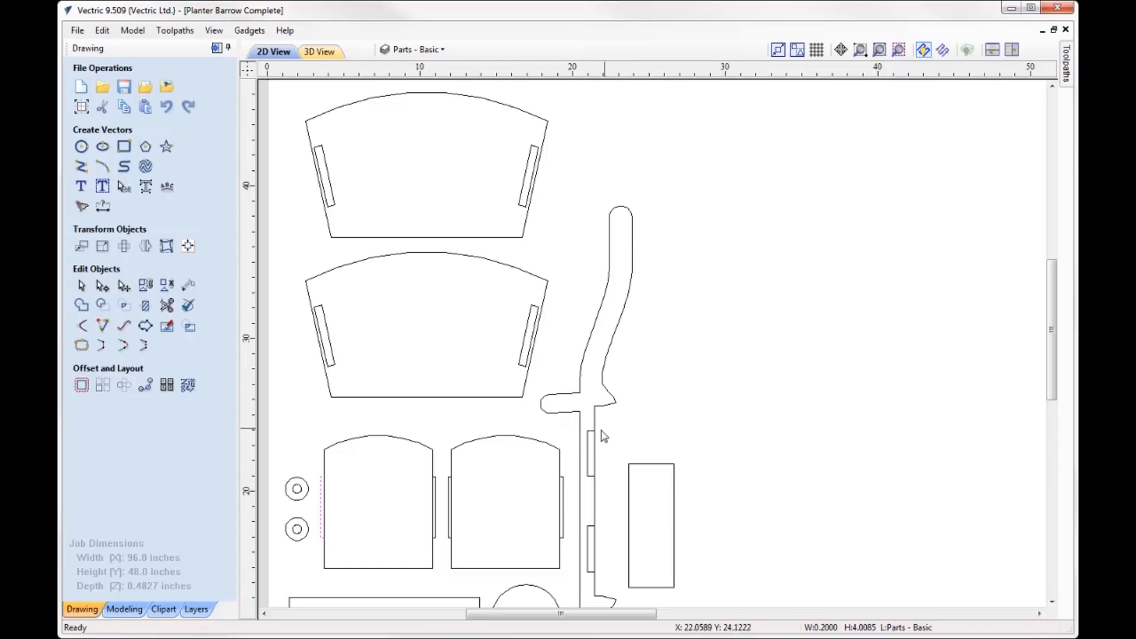
- Inspect the cross-support slots in the upright handle and the rectangular cross-support piece beside it
left_click(586, 439)
scroll(582, 441, "down", 2)
scroll(569, 459, "up", 4)
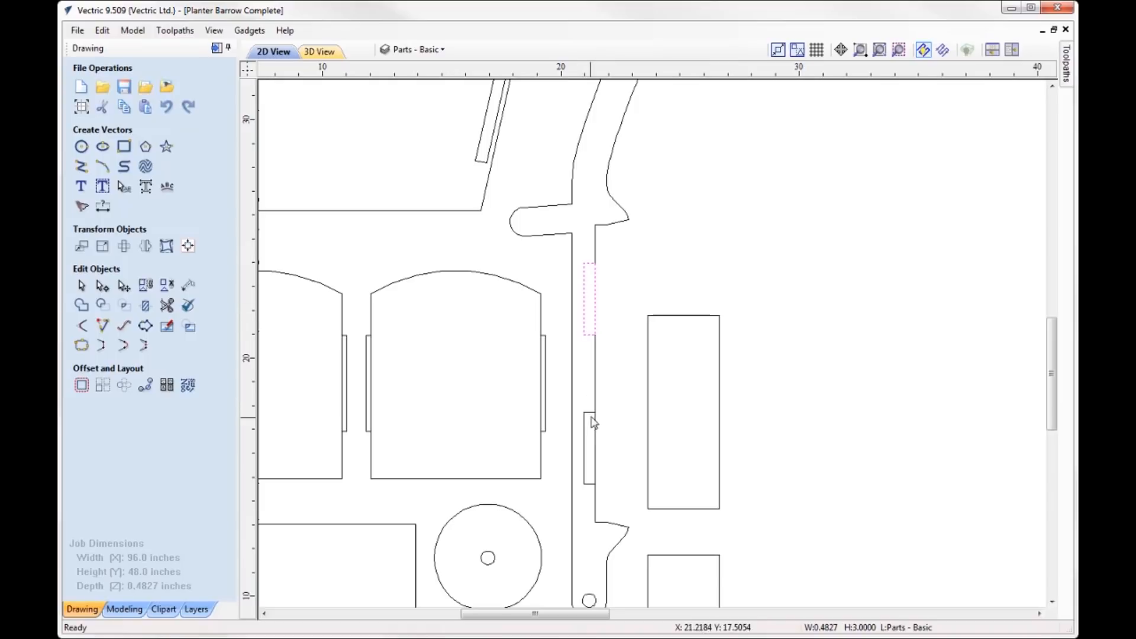
scroll(592, 420, "down", 2)
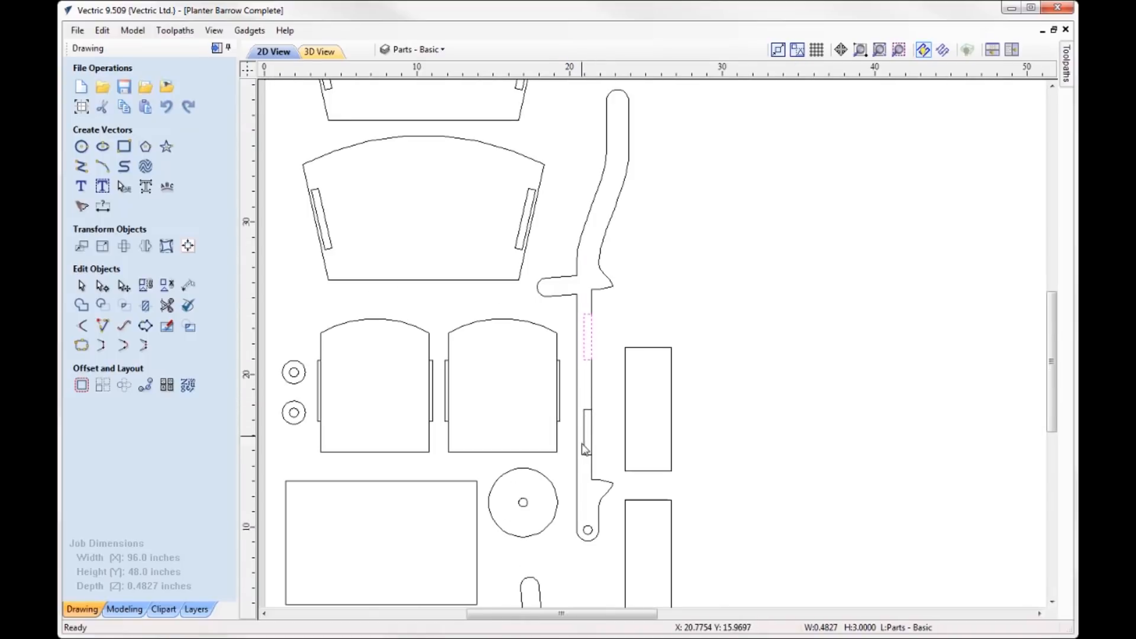
left_click(626, 407)
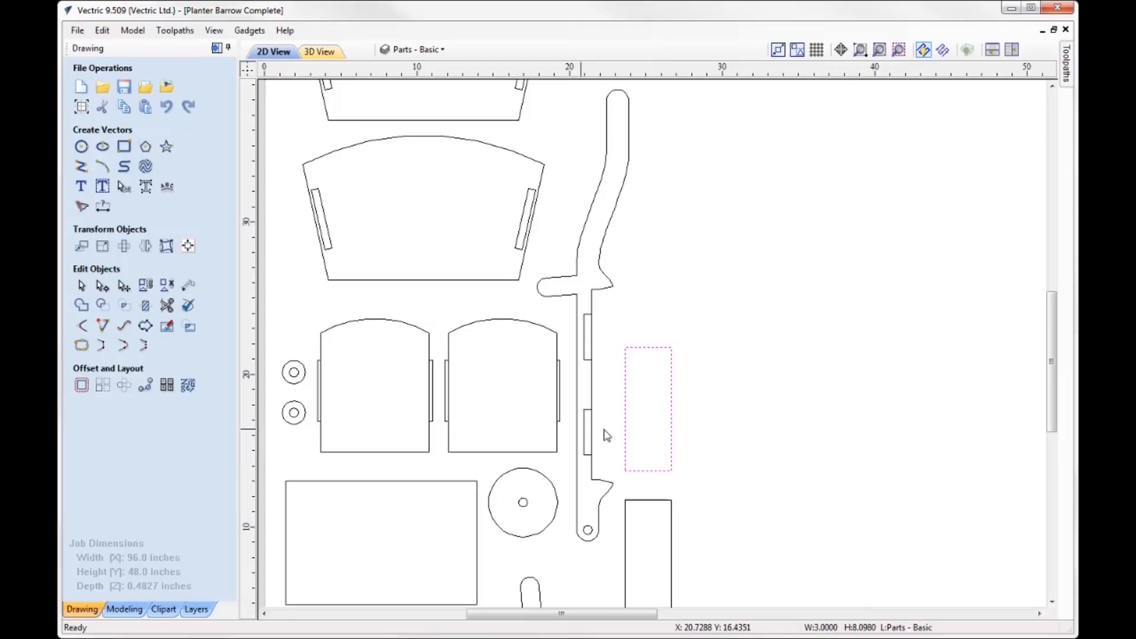
- Hide the Parts - Basic layer, show the Parts - Machine Ready and Texture layers, and make Parts - Machine Ready active
scroll(607, 317, "down", 3)
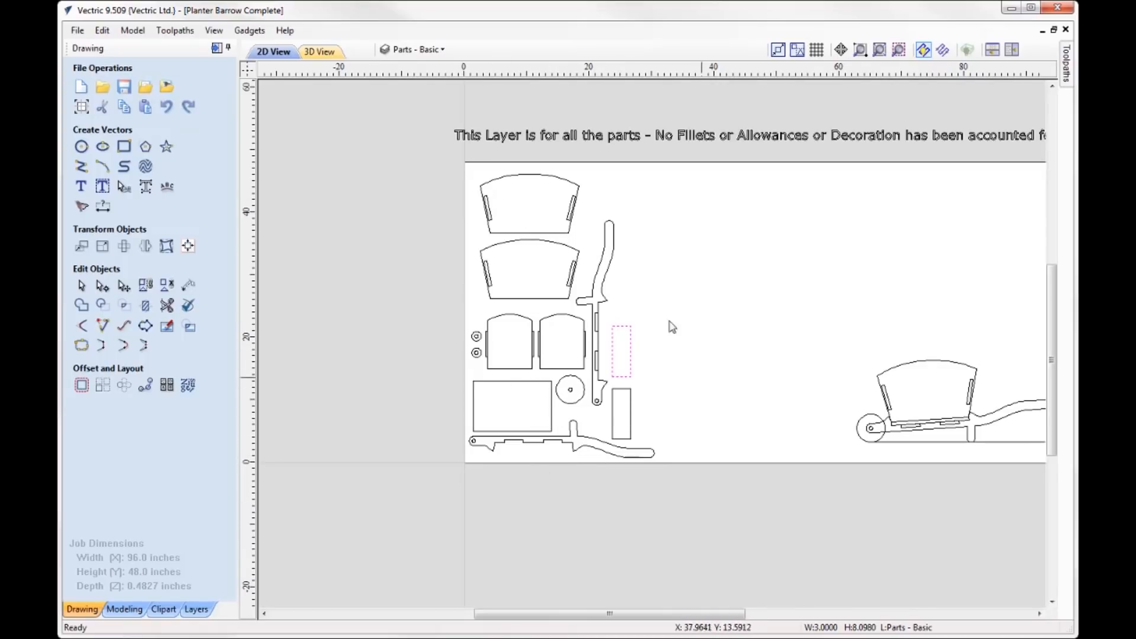
left_click(414, 49)
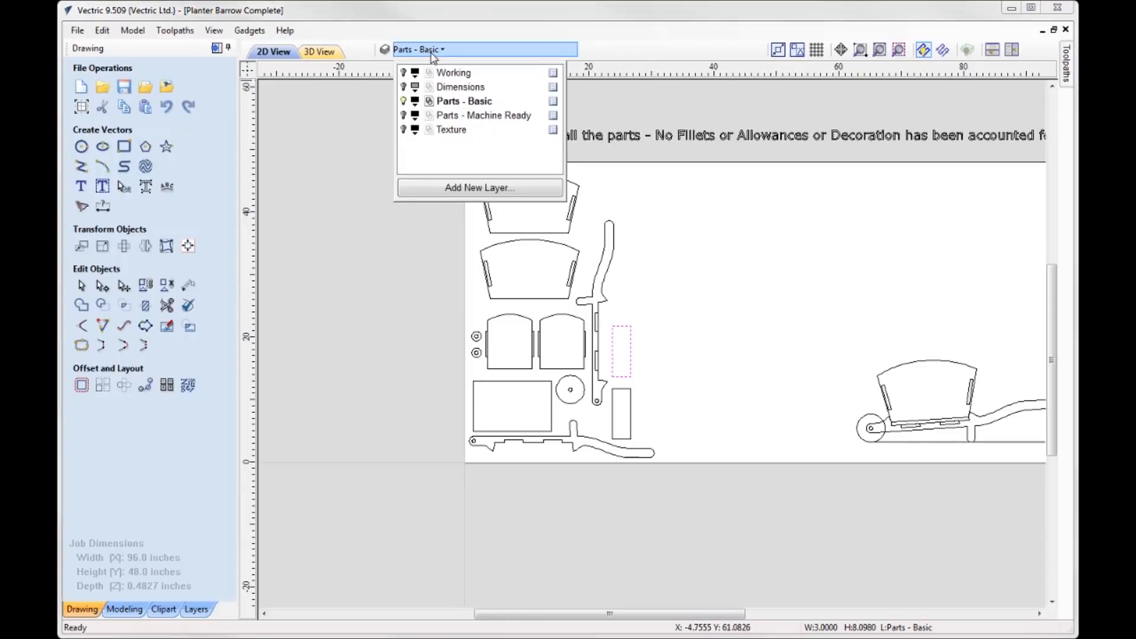
left_click(404, 115)
left_click(404, 129)
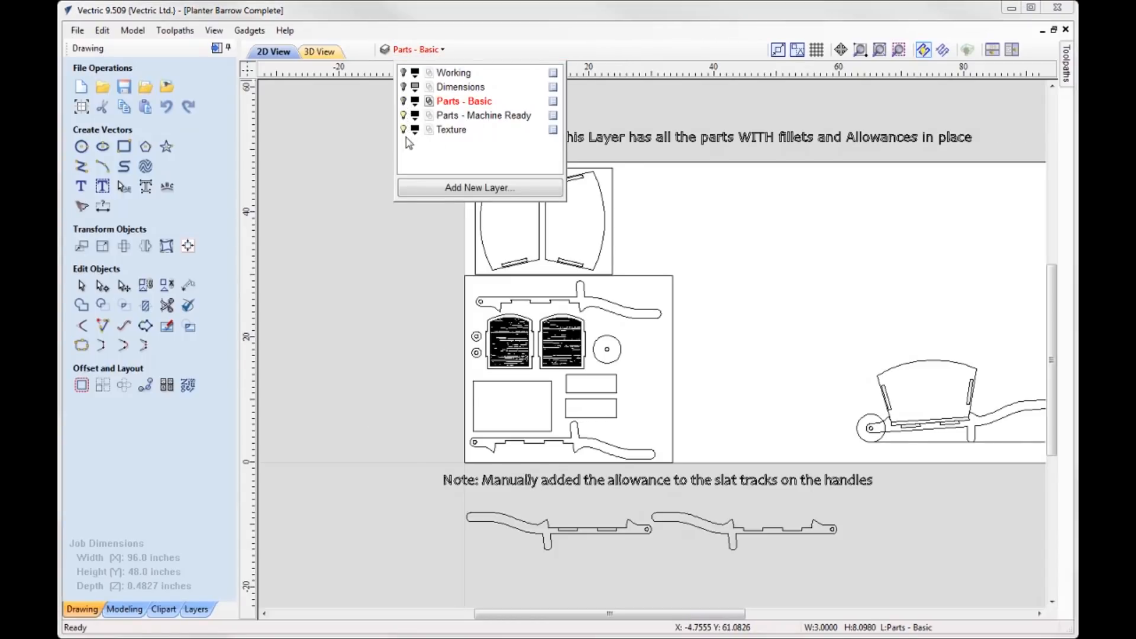
left_click(461, 116)
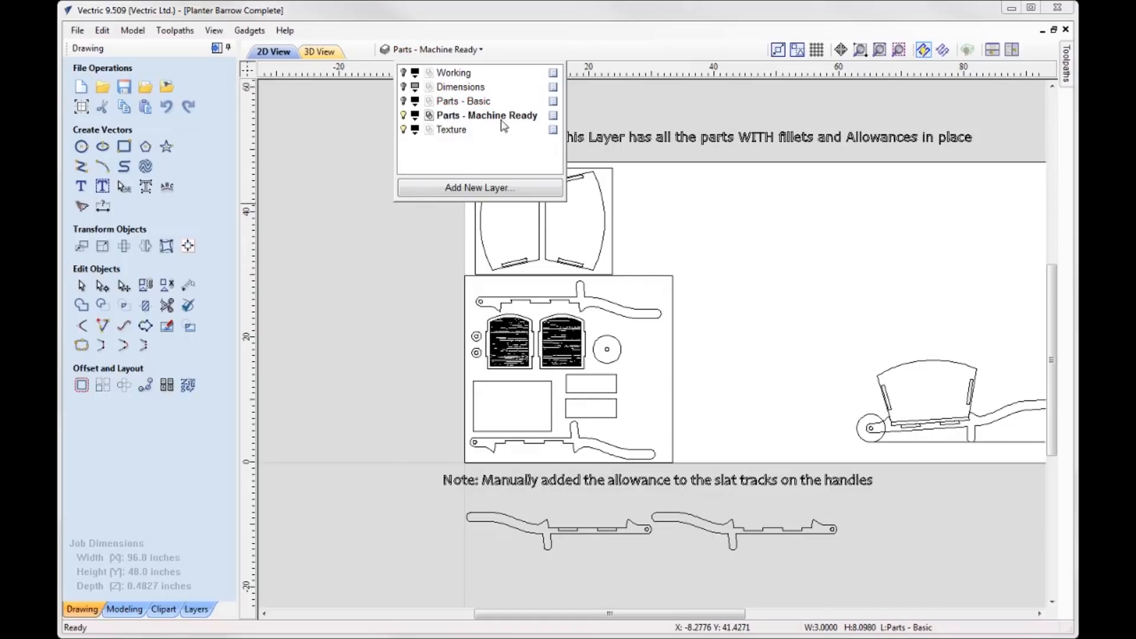
left_click(426, 303)
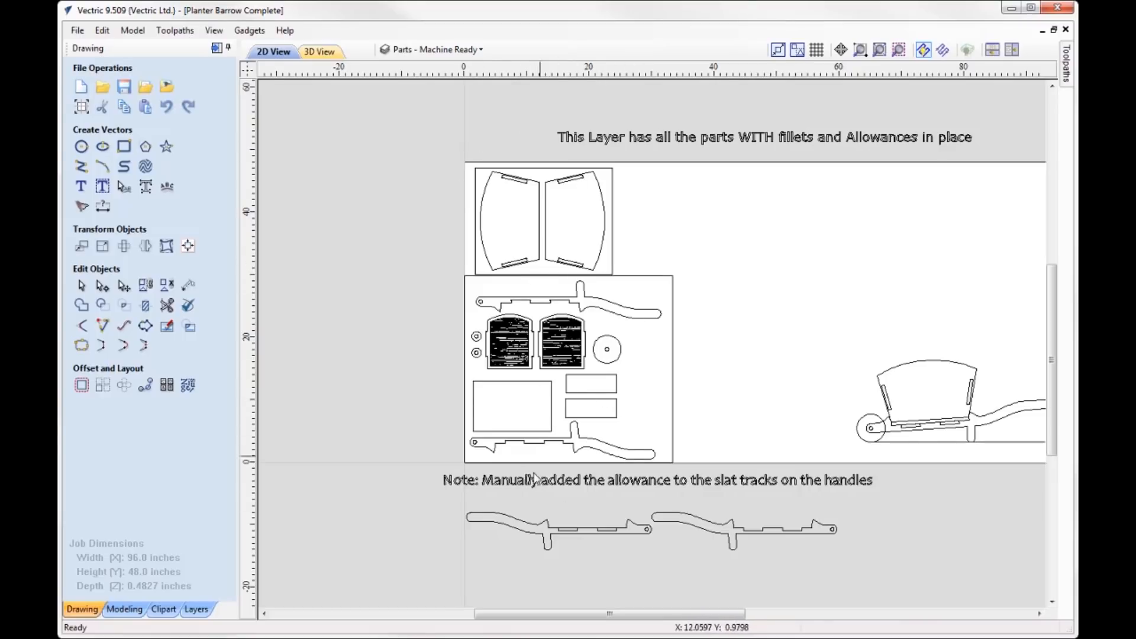
- Examine the corner fillets on the handle slots, the textured end panels' tabs and the side panel slots
scroll(511, 368, "up", 1)
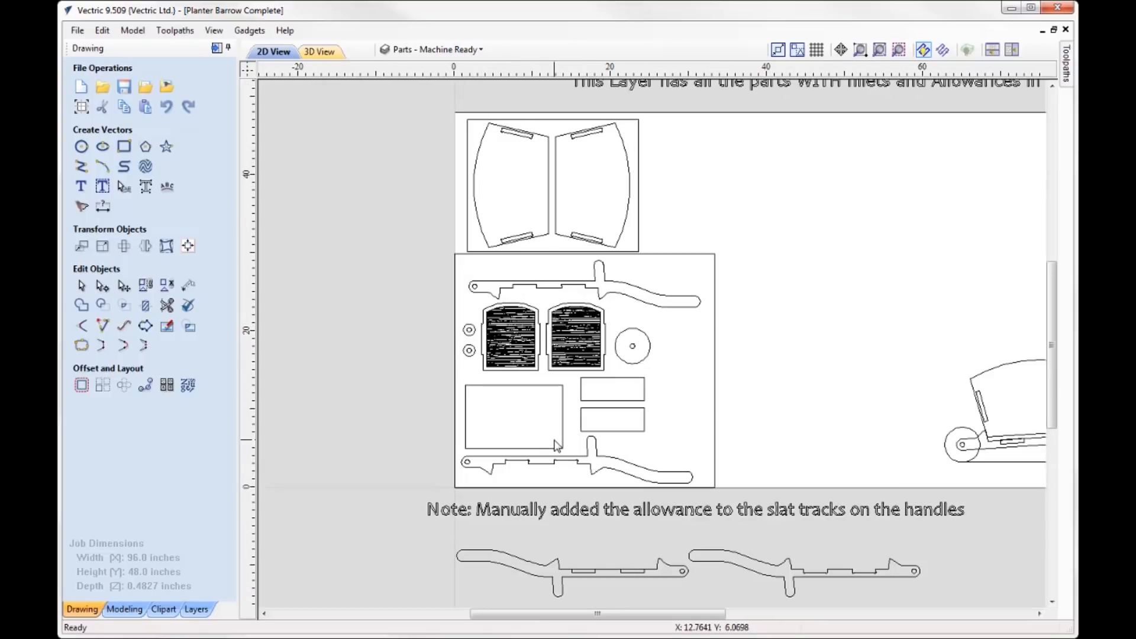
scroll(559, 314, "up", 2)
scroll(506, 236, "up", 2)
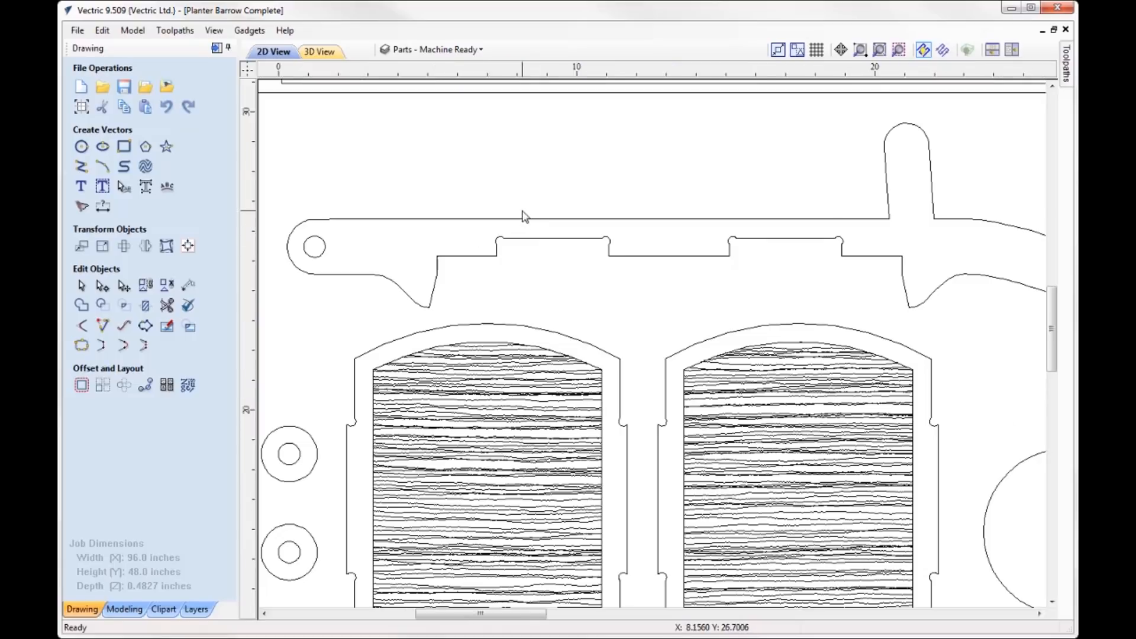
scroll(520, 216, "down", 3)
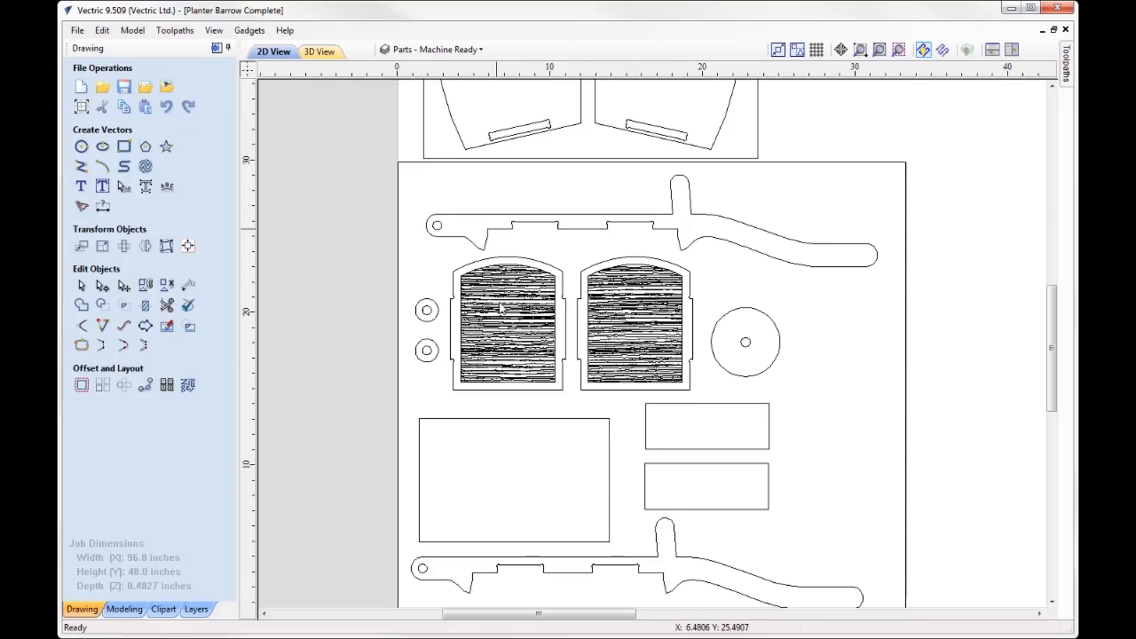
scroll(496, 131, "up", 5)
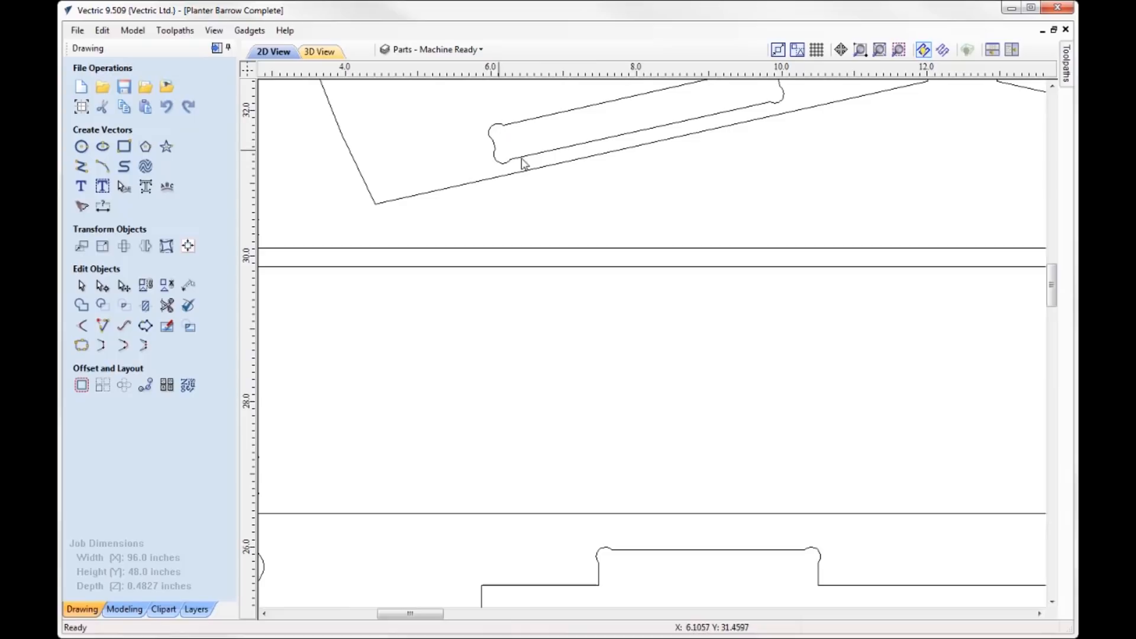
scroll(502, 127, "down", 3)
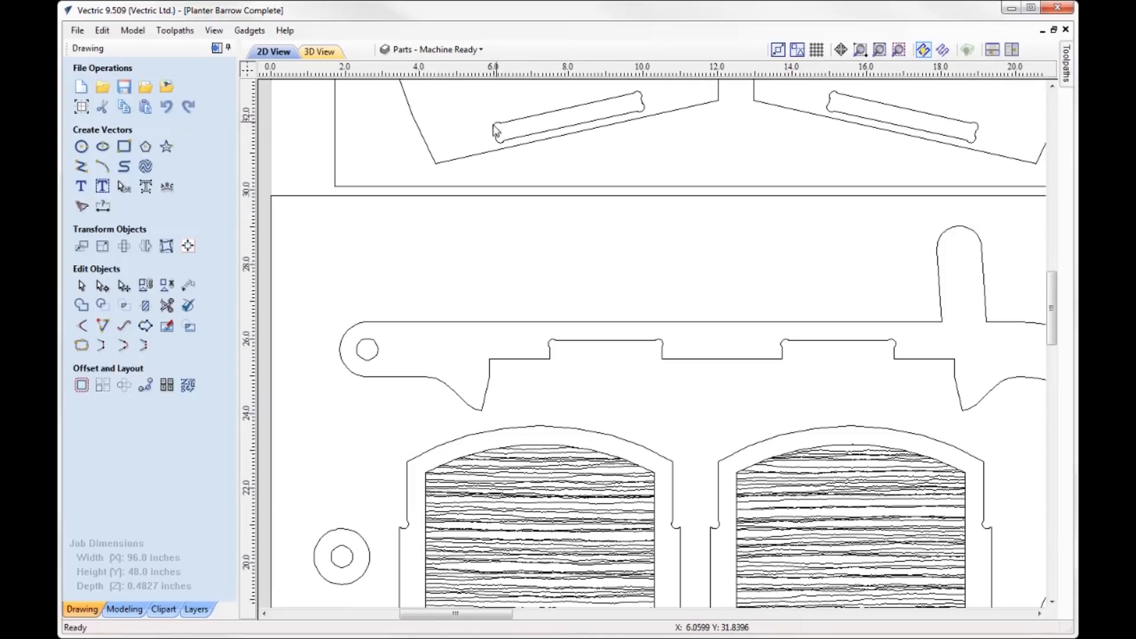
scroll(476, 176, "down", 3)
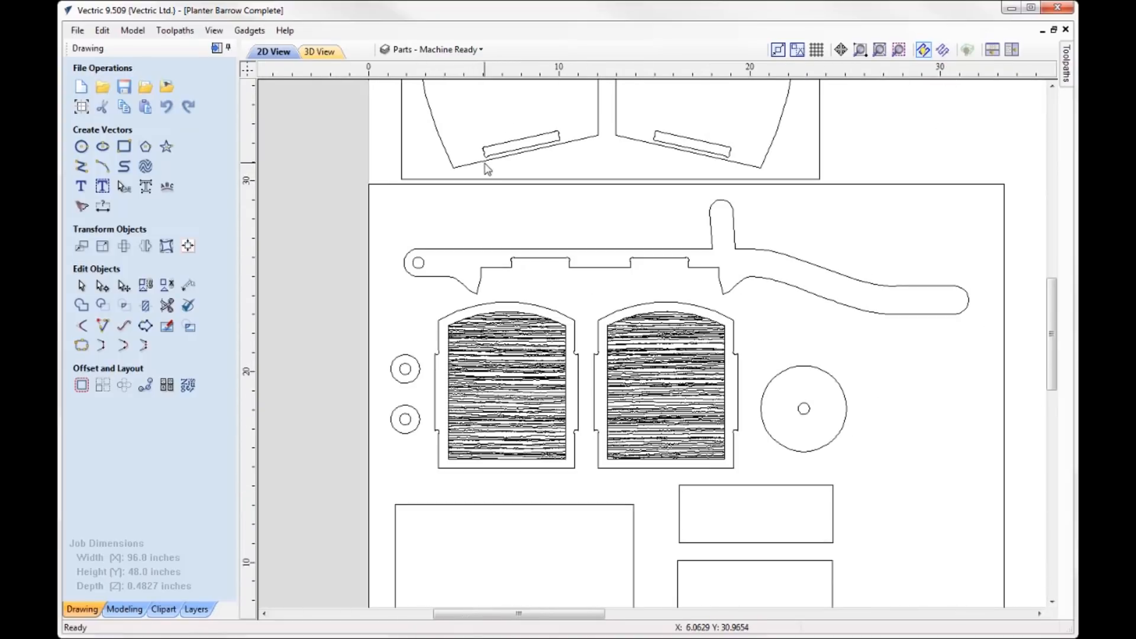
- Review the machine-ready sheet layouts, from the textured end panels and wheels to the handles and side panels
scroll(485, 180, "down", 1)
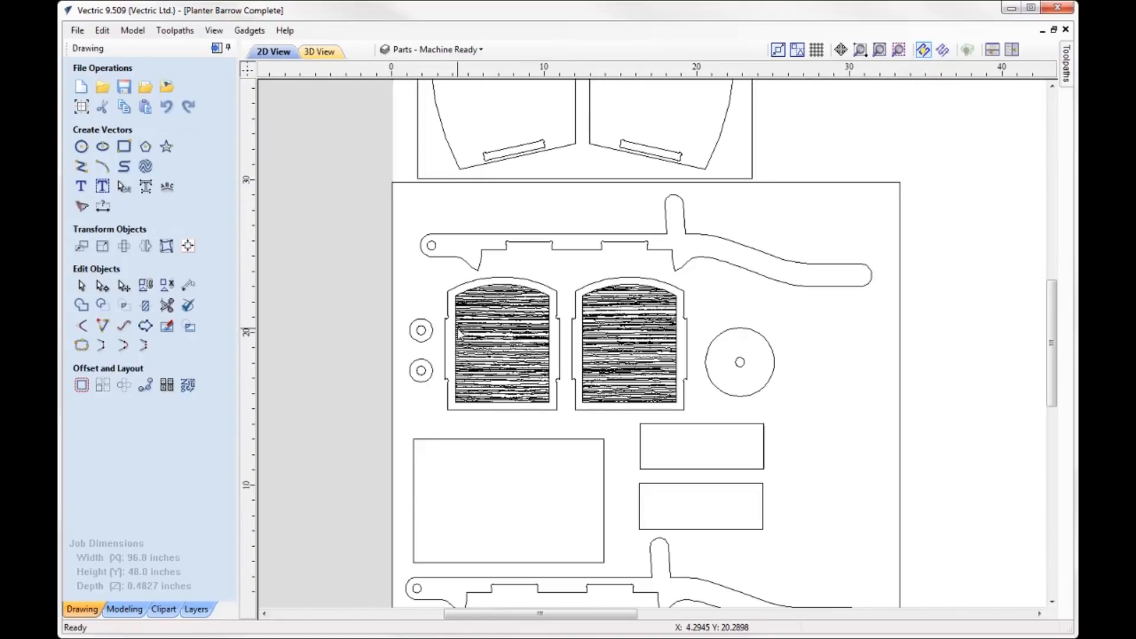
scroll(449, 337, "up", 3)
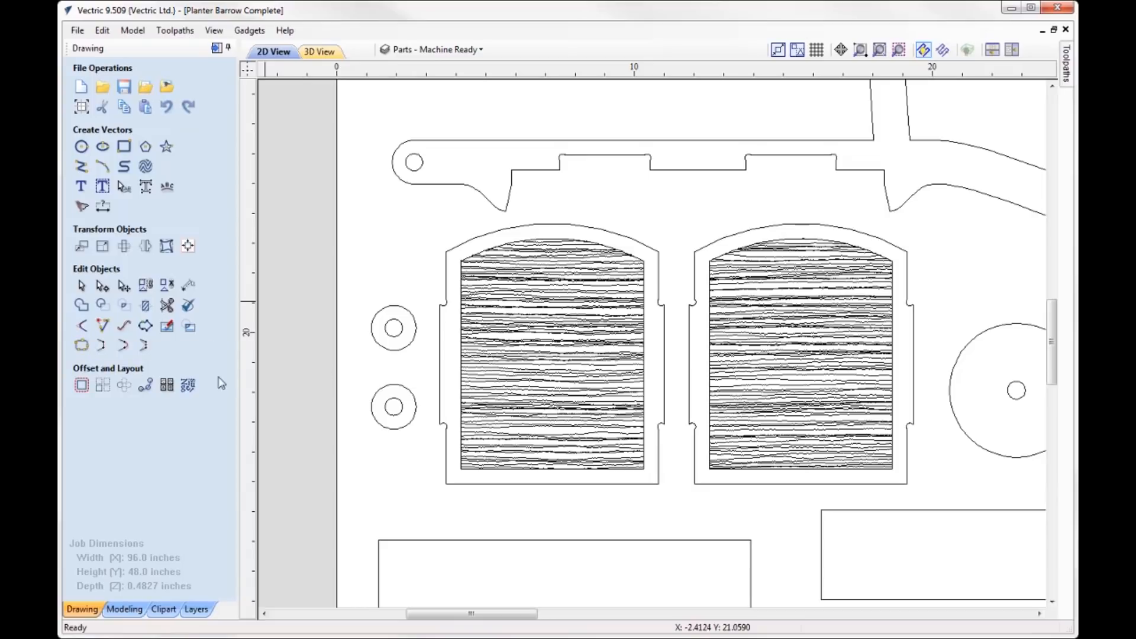
scroll(323, 247, "down", 2)
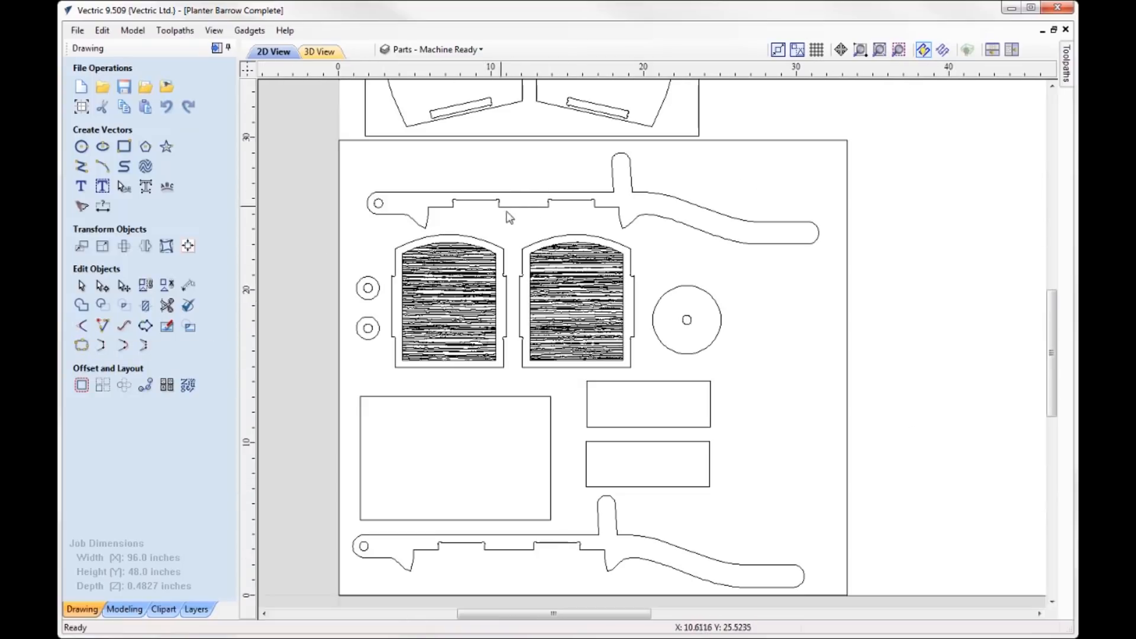
scroll(586, 222, "down", 1)
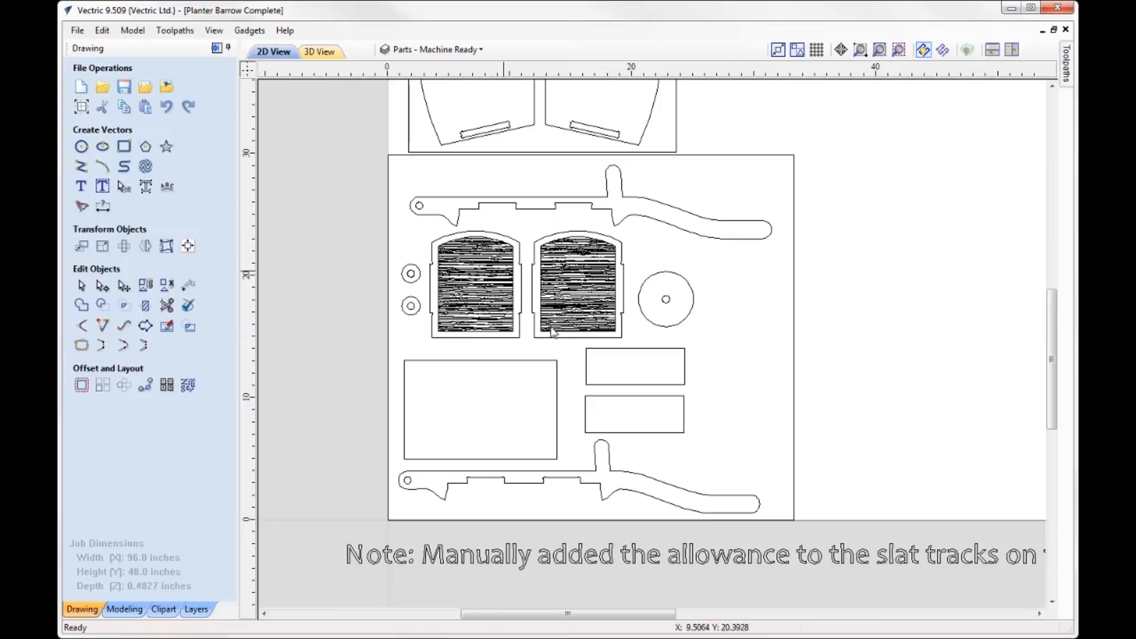
scroll(553, 402, "down", 2)
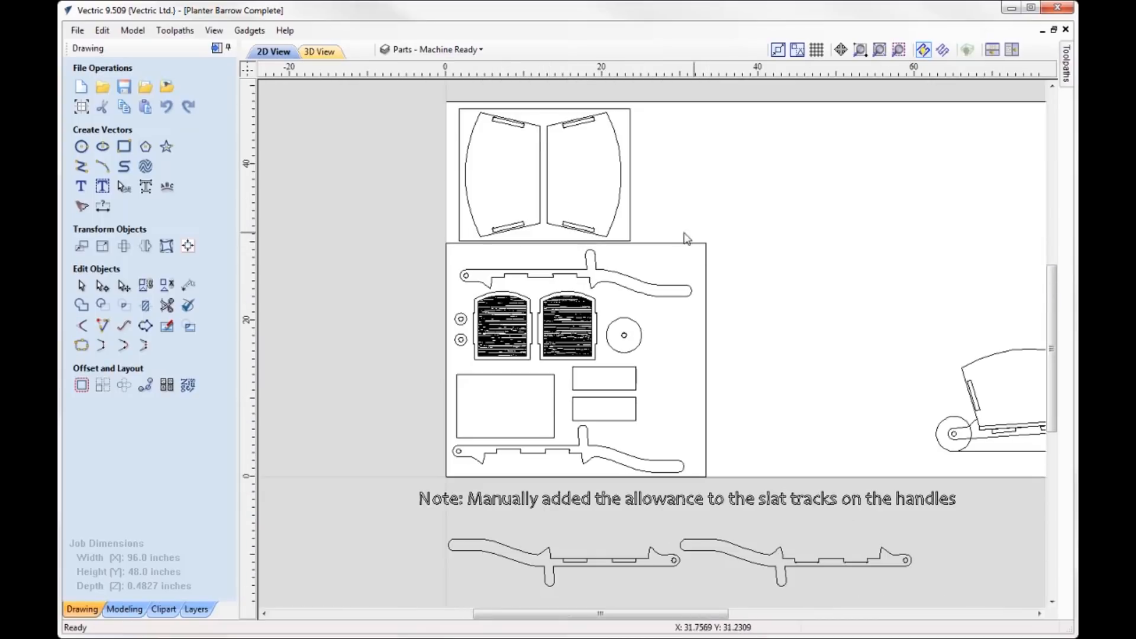
scroll(664, 231, "up", 1)
scroll(645, 217, "down", 1)
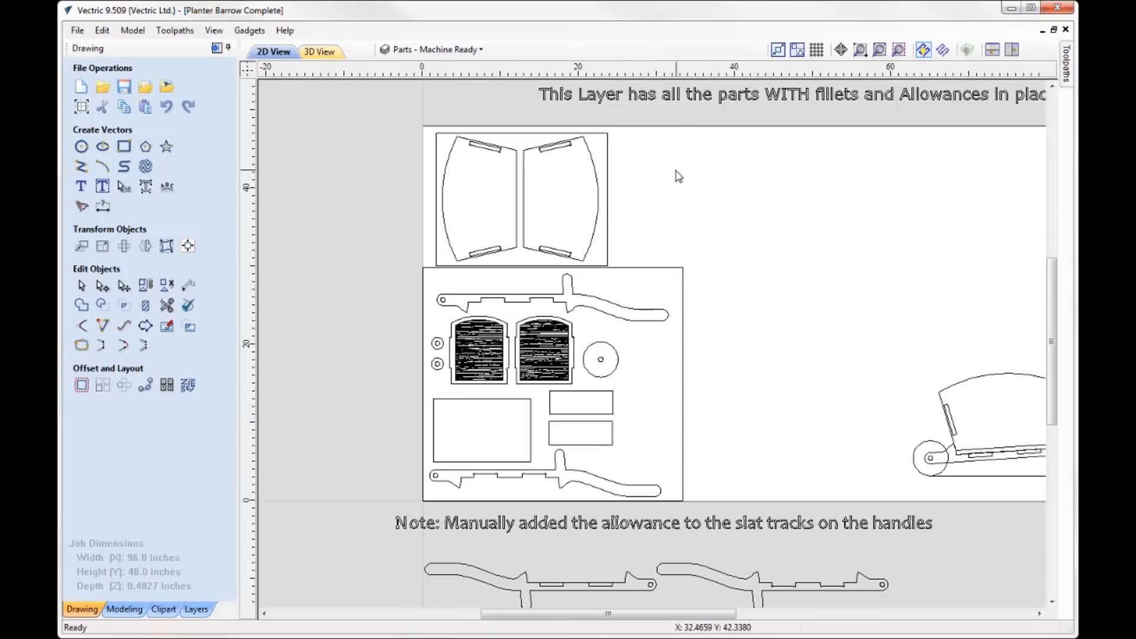
scroll(679, 175, "up", 1)
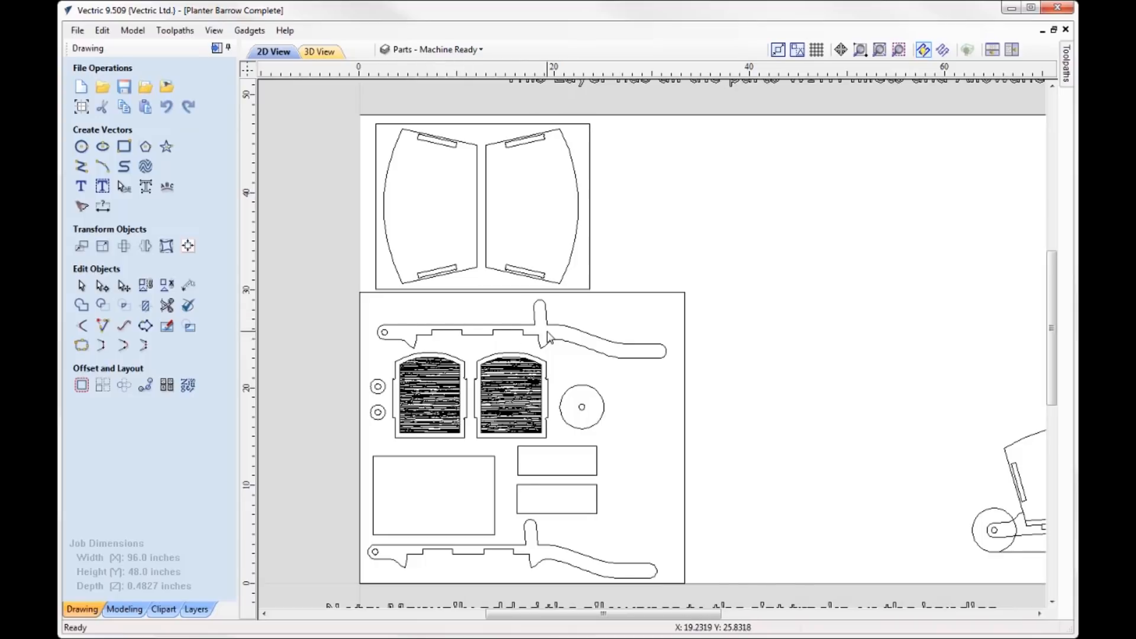
- Select the outer rectangle of the first slat track on the handle below the sheet and compare it with the rectangle inside
scroll(547, 334, "down", 2)
scroll(590, 616, "up", 1)
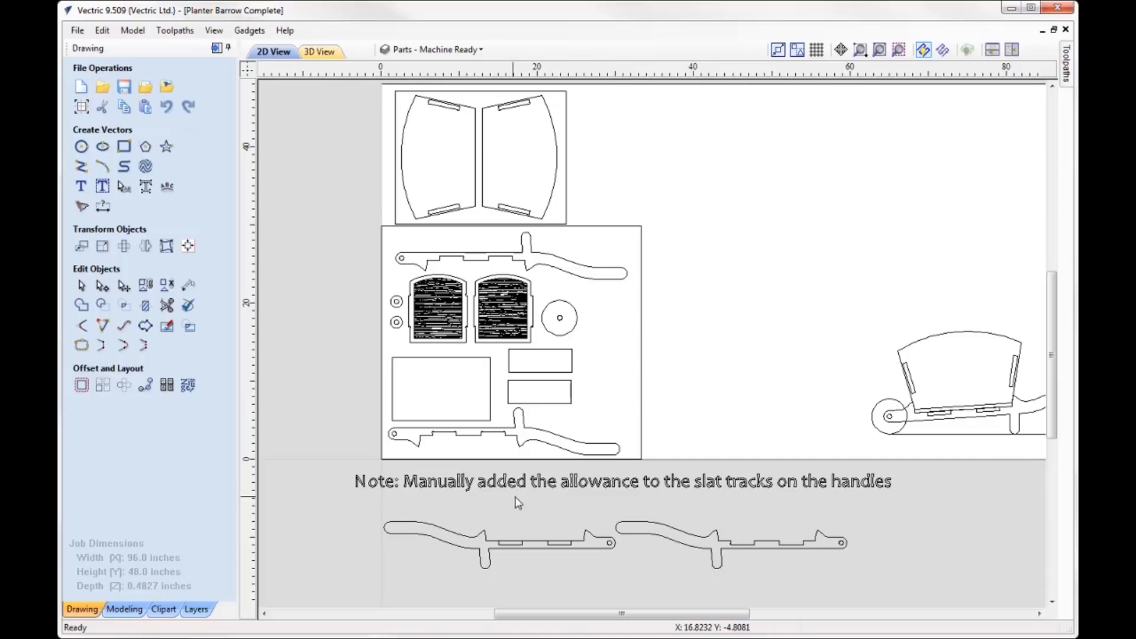
scroll(556, 573, "down", 2)
scroll(556, 573, "up", 5)
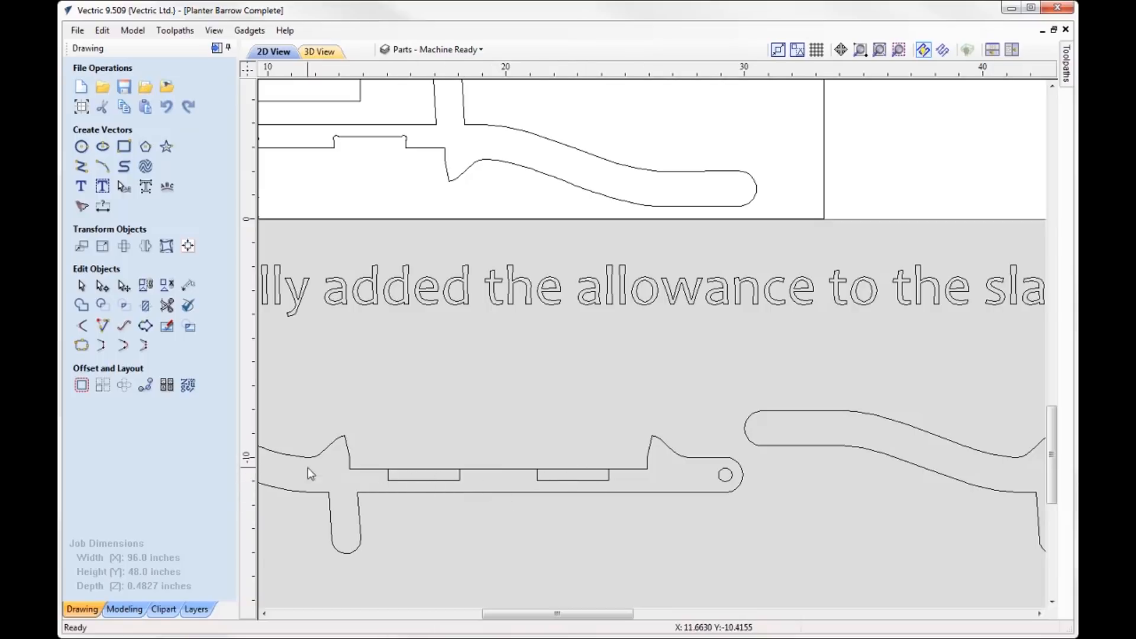
left_click(403, 478)
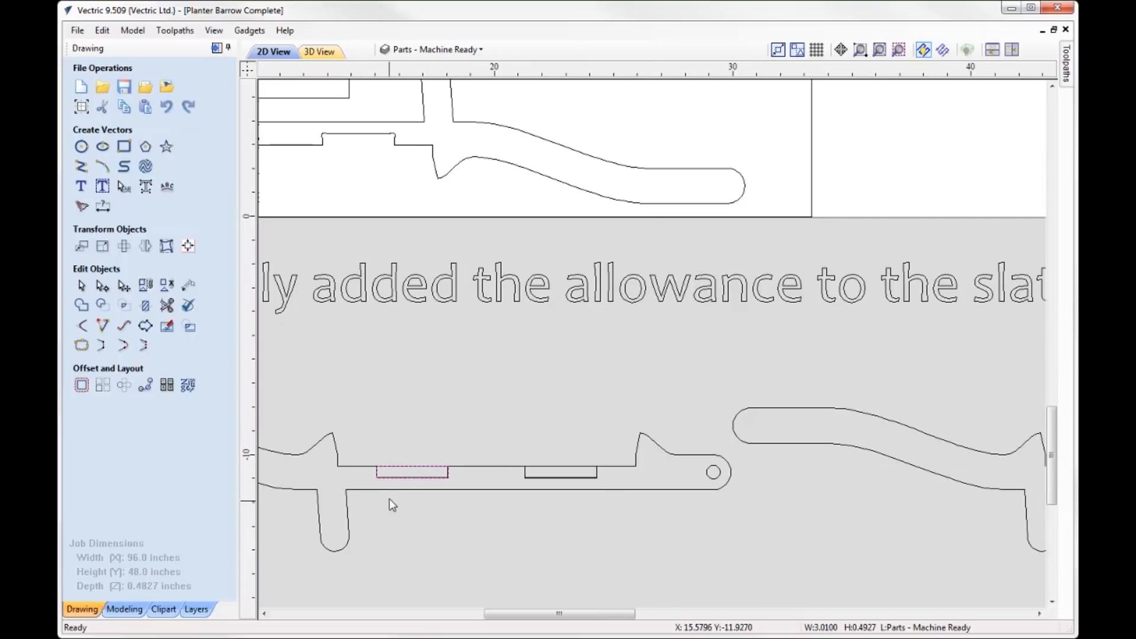
scroll(385, 480, "up", 6)
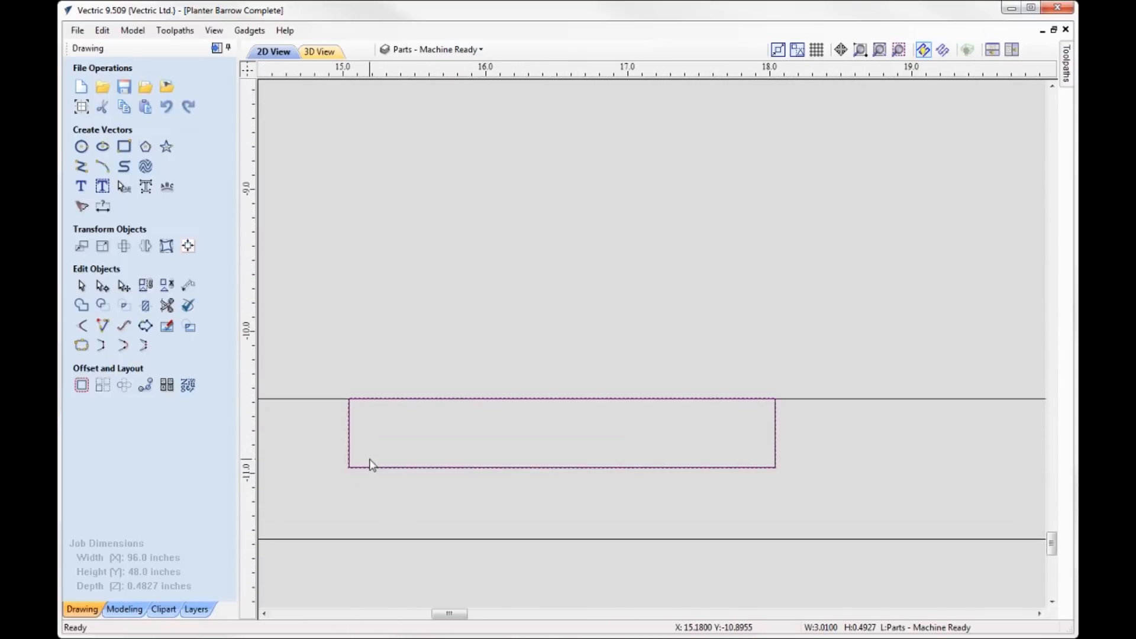
scroll(371, 455, "up", 3)
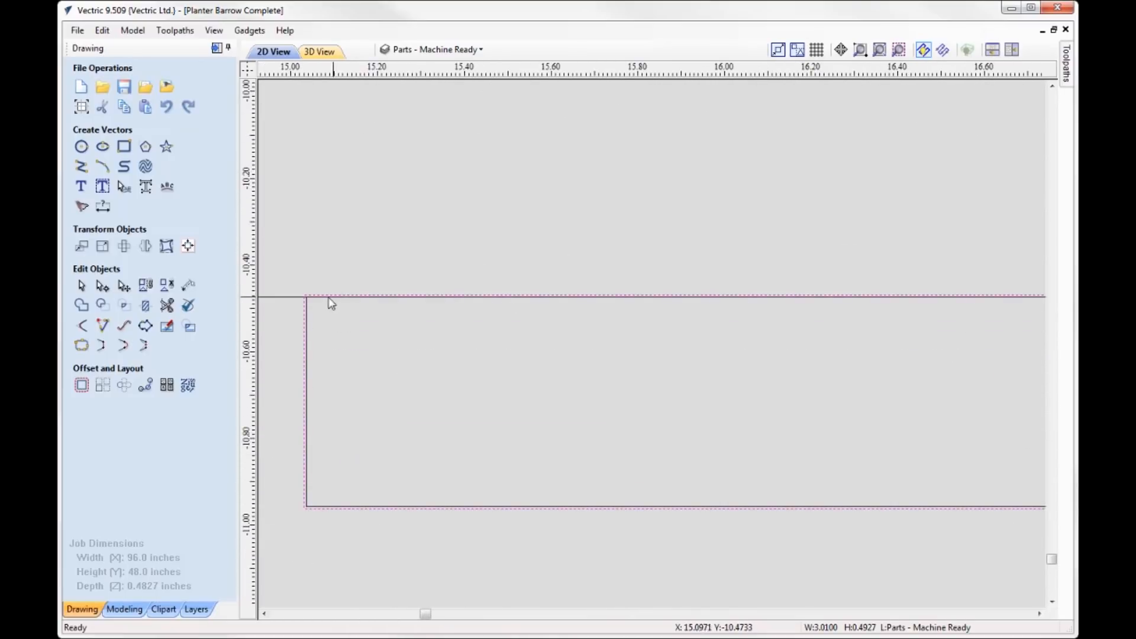
scroll(287, 488, "down", 2)
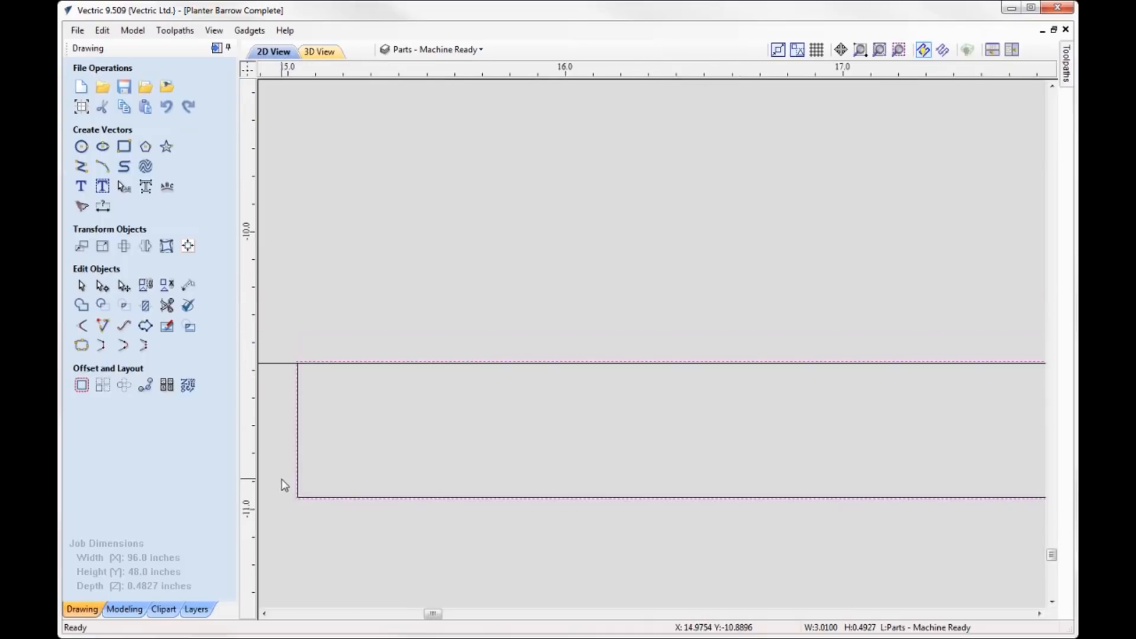
scroll(365, 491, "down", 2)
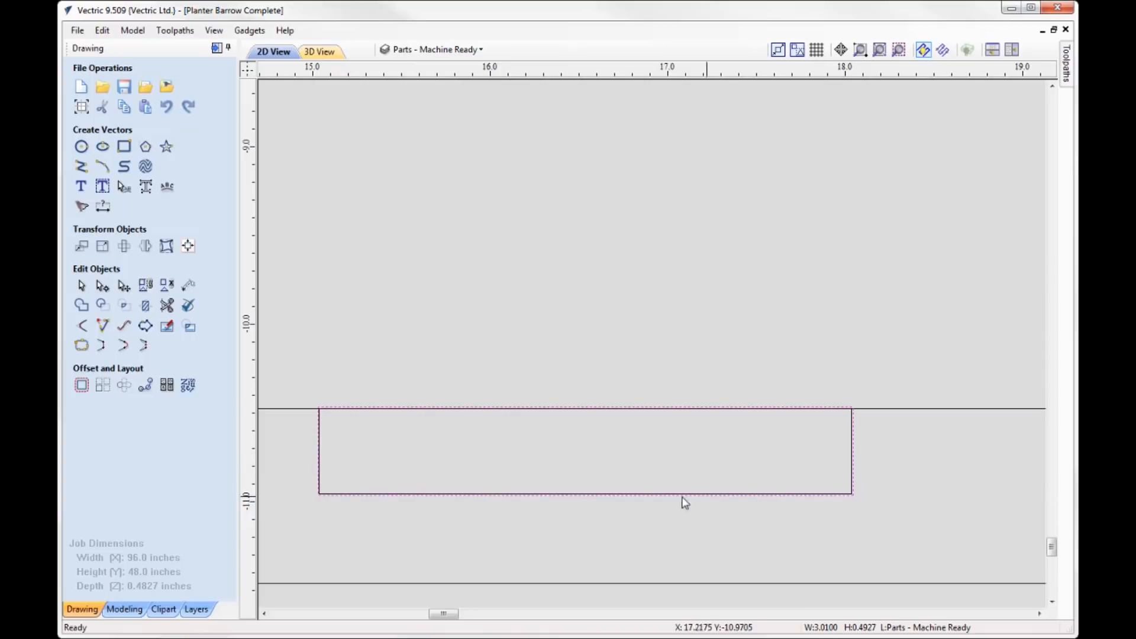
scroll(302, 514, "up", 10)
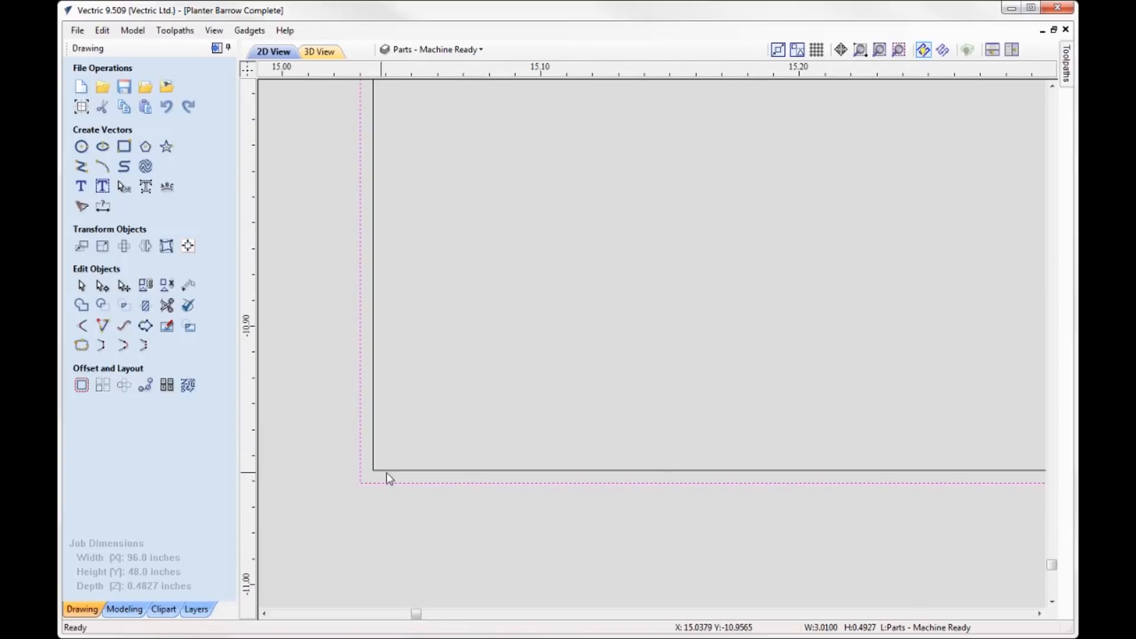
- Offset the inner slat track rectangle outwards by 0.005 inches with sharp corners and discard the duplicate outline
left_click(389, 471)
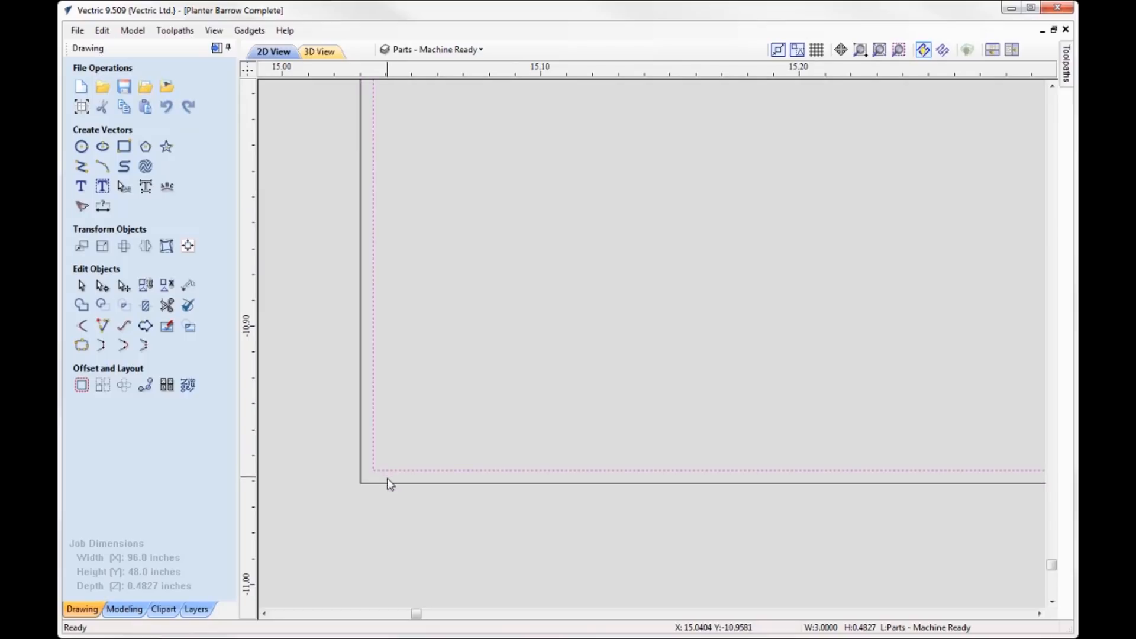
left_click(81, 385)
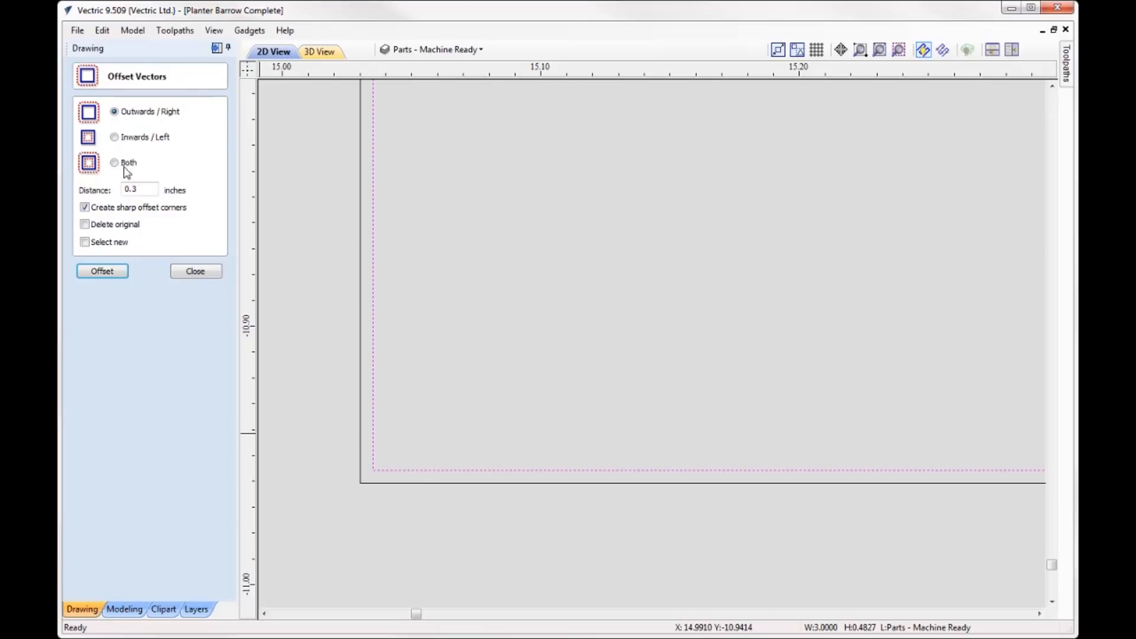
double_click(133, 188)
left_click(99, 275)
left_click(365, 483)
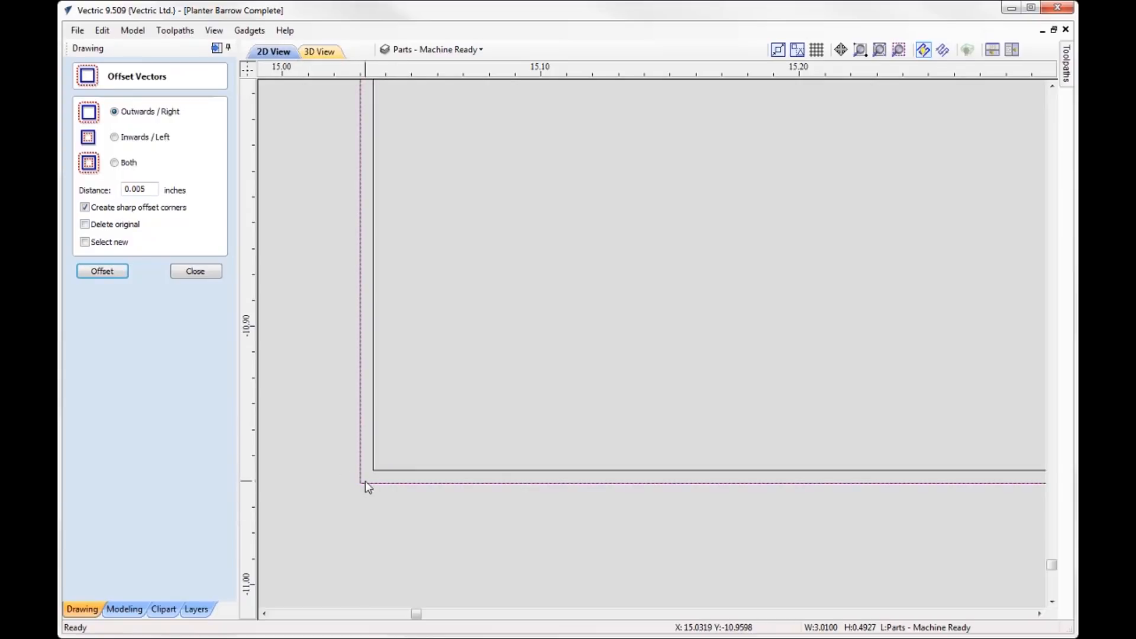
key("Escape")
left_click(372, 484)
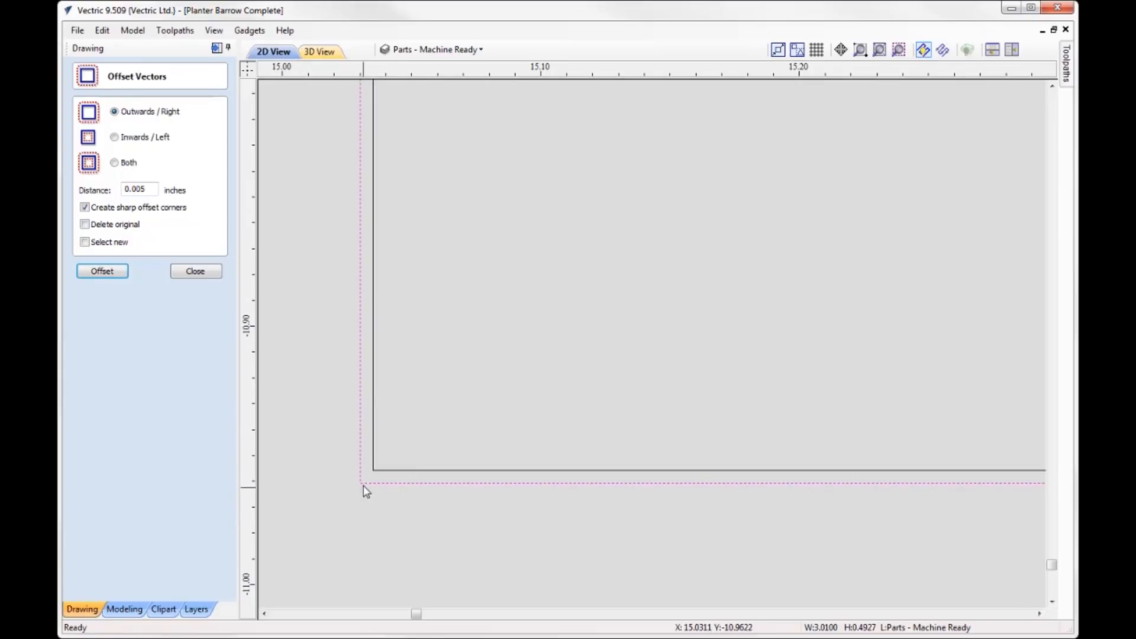
left_click(196, 271)
left_click(304, 382)
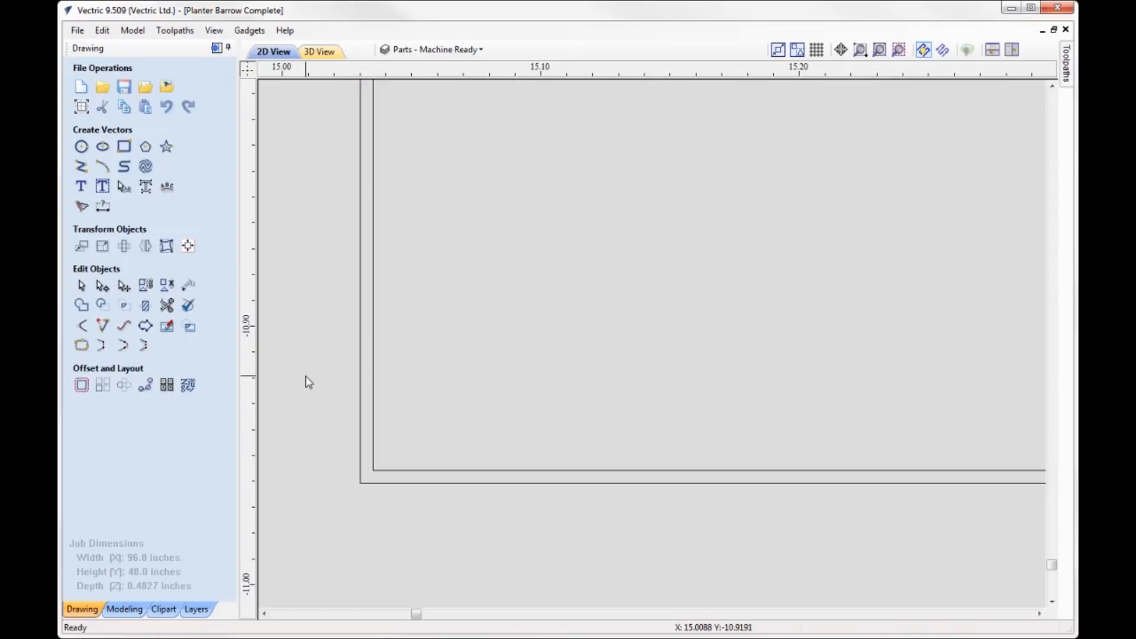
- Compare the handle with separate slat track rectangles against the neighbouring handle with trimmed, filleted slat tracks
scroll(307, 384, "down", 3)
scroll(306, 396, "down", 6)
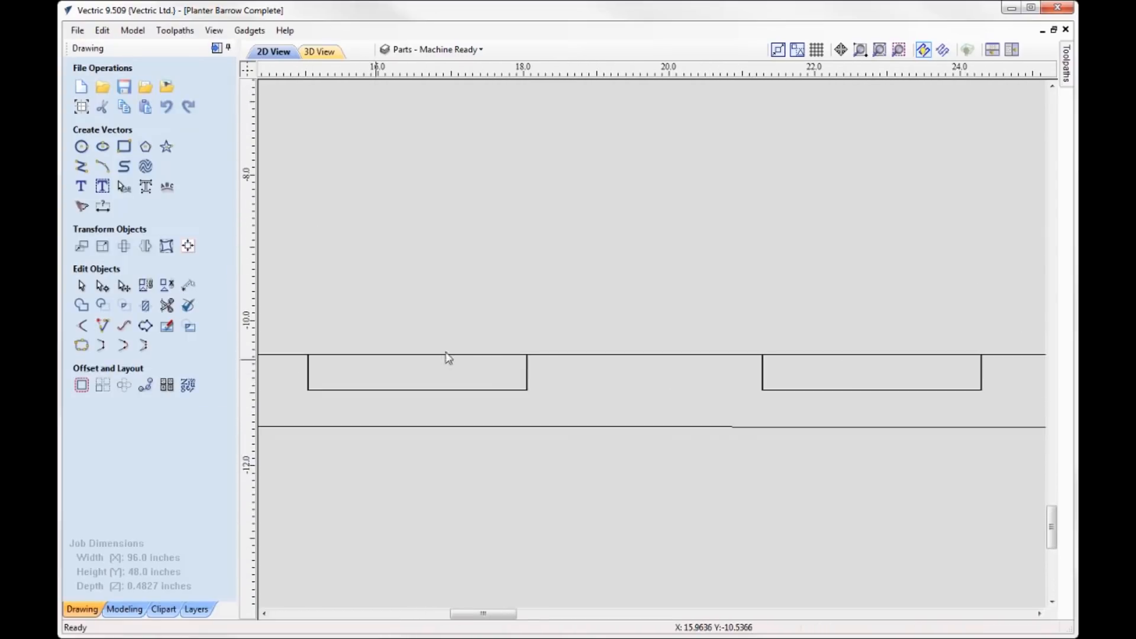
scroll(467, 385, "down", 4)
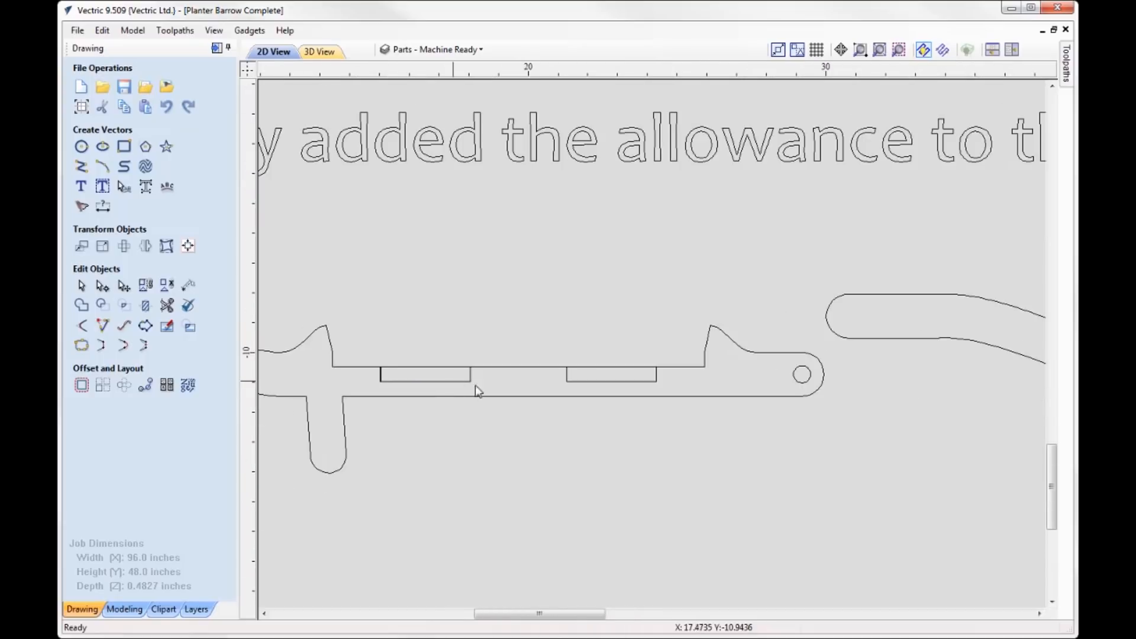
scroll(367, 382, "down", 3)
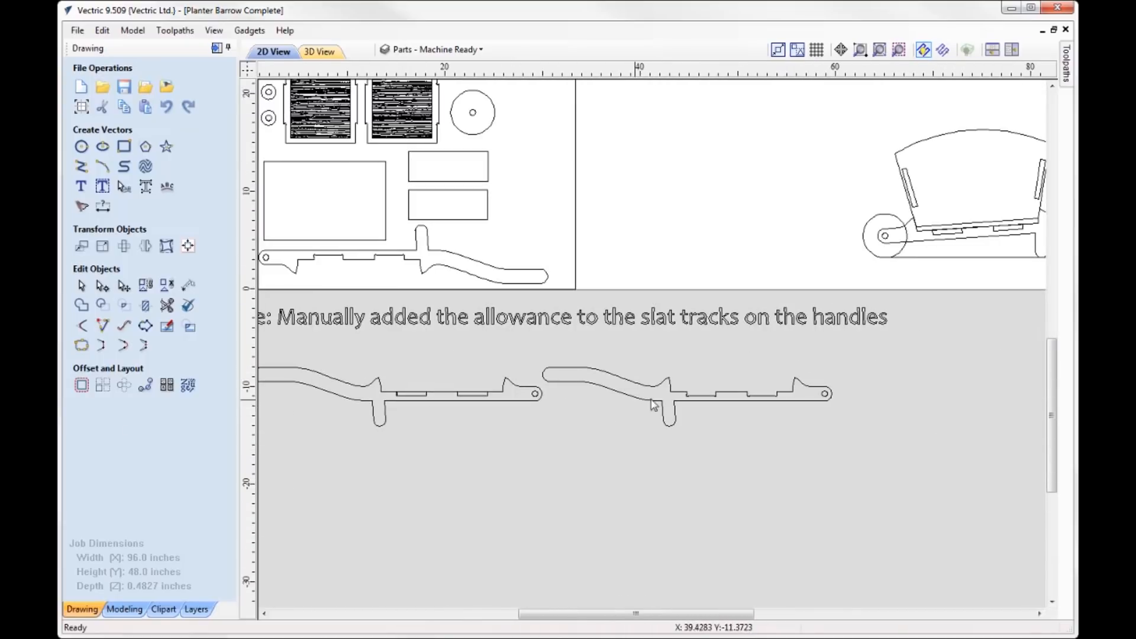
scroll(686, 403, "up", 2)
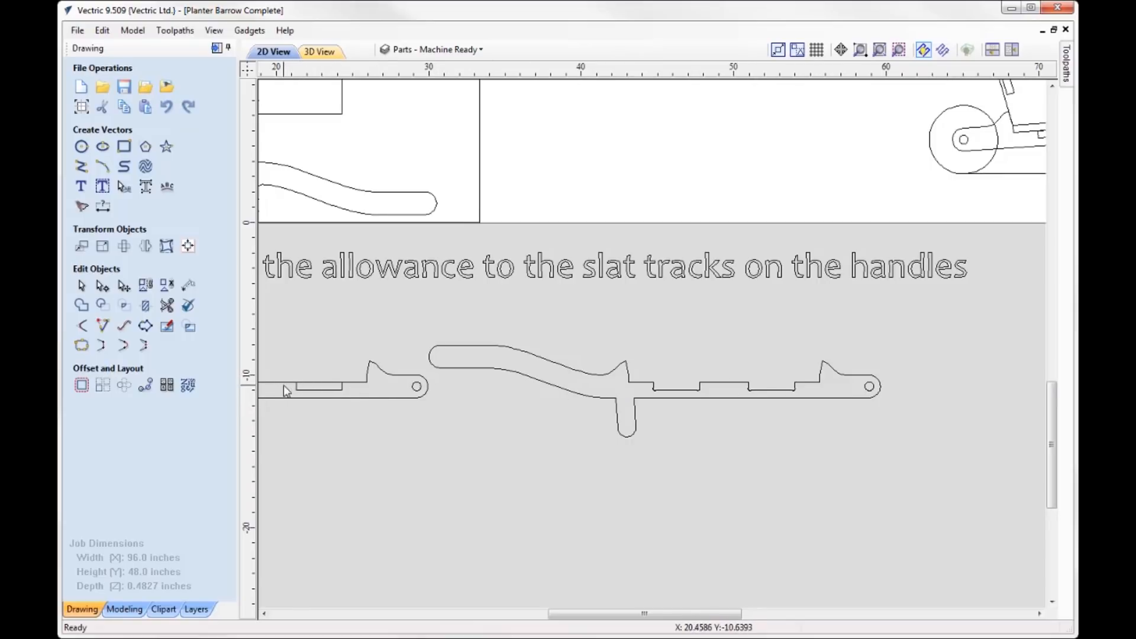
scroll(768, 401, "up", 4)
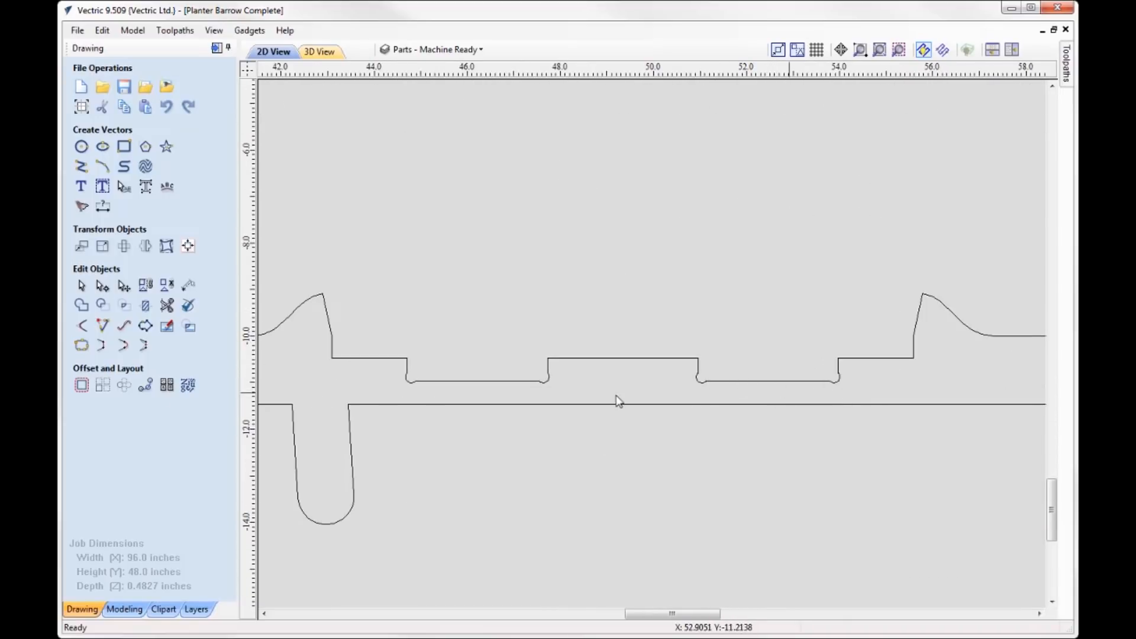
scroll(588, 542, "down", 7)
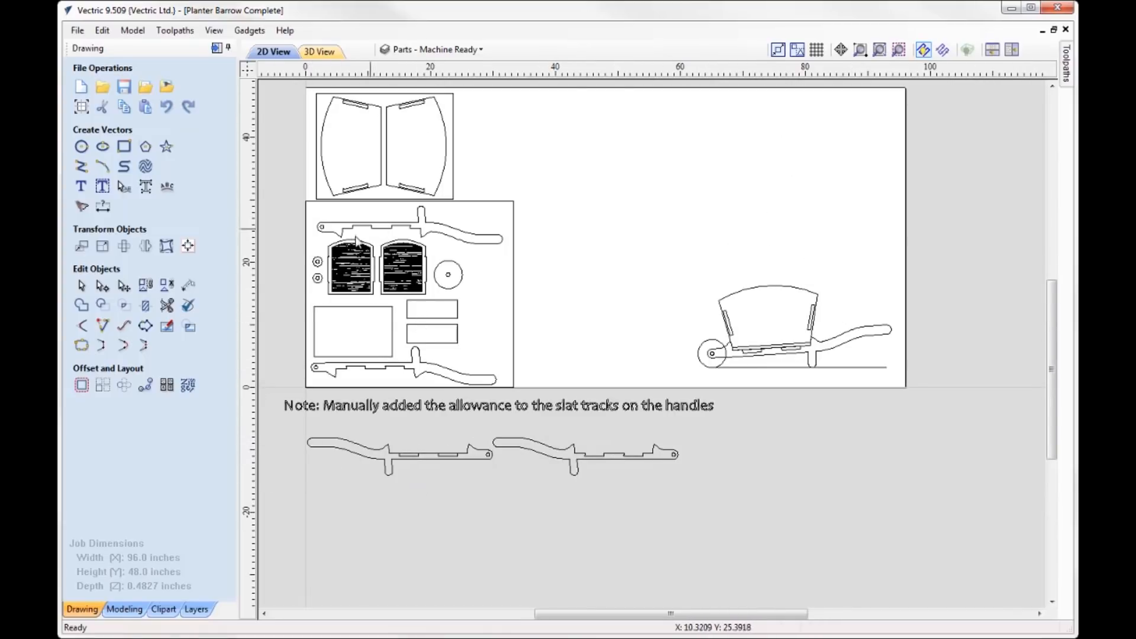
- Select the texture vectors on the end panels and review them alongside the slotted side panels and full layout
left_click(356, 240)
scroll(355, 243, "up", 4)
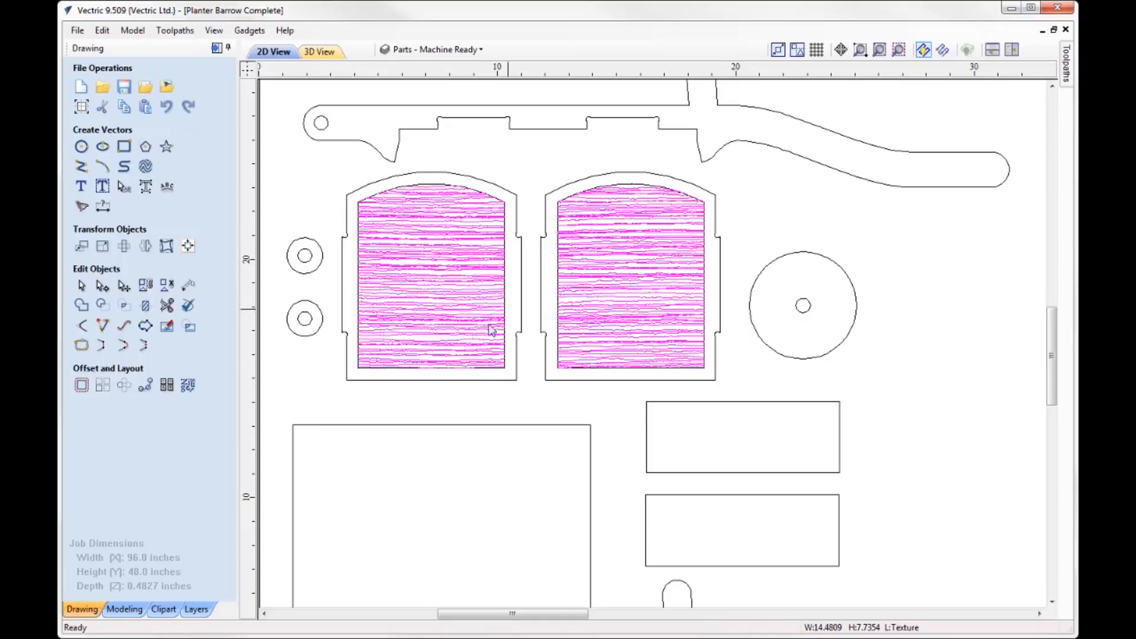
scroll(429, 293, "down", 3)
scroll(430, 293, "down", 2)
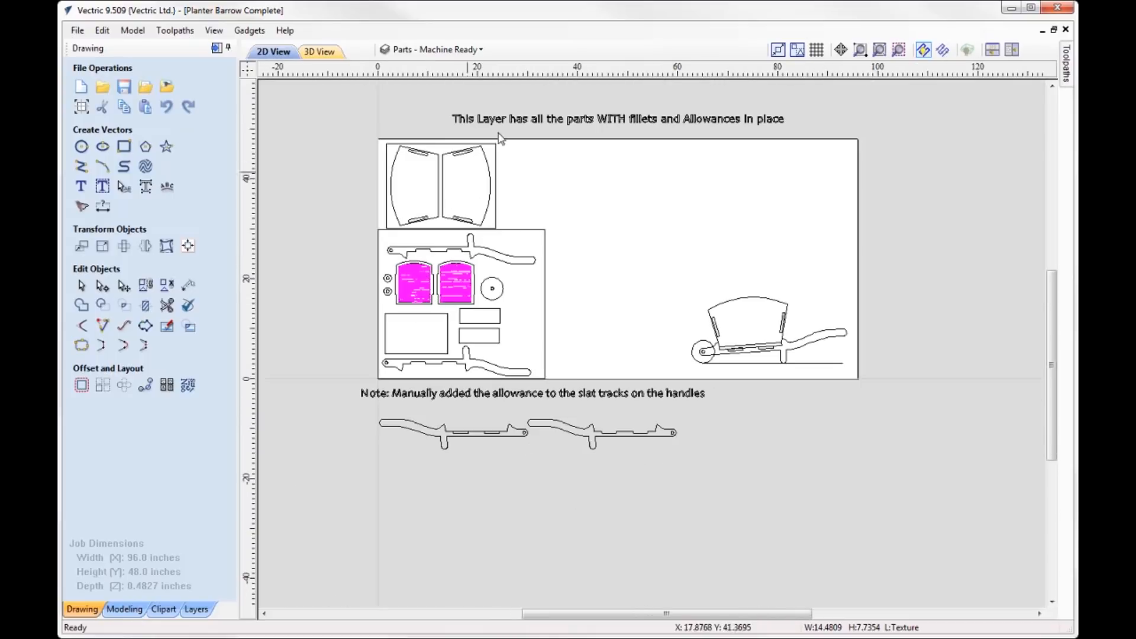
scroll(418, 188, "up", 2)
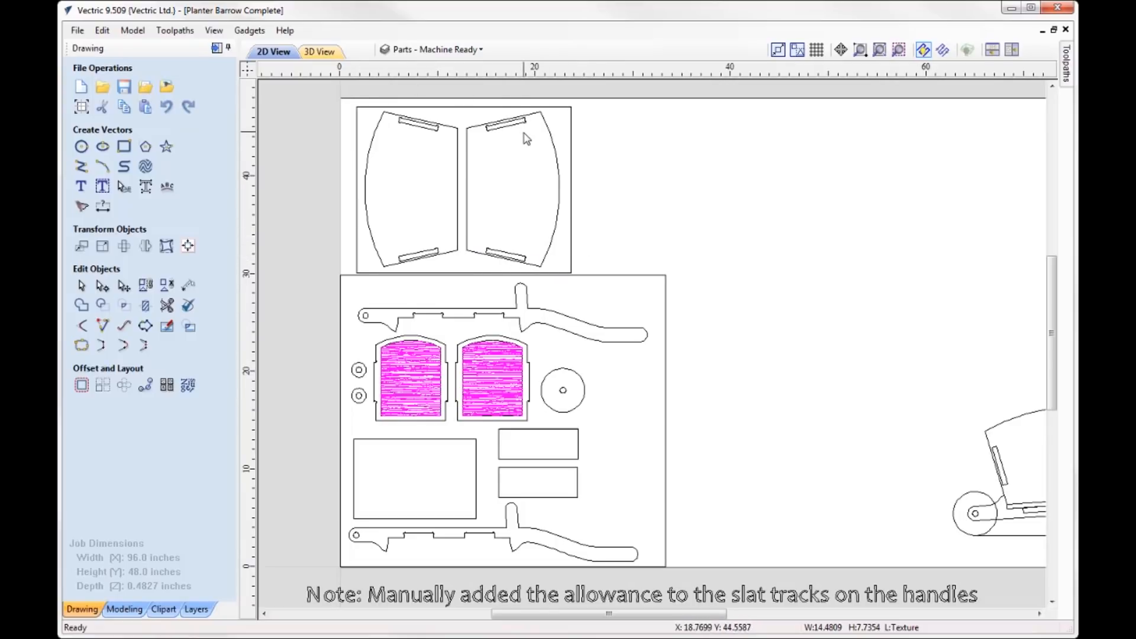
scroll(395, 206, "down", 2)
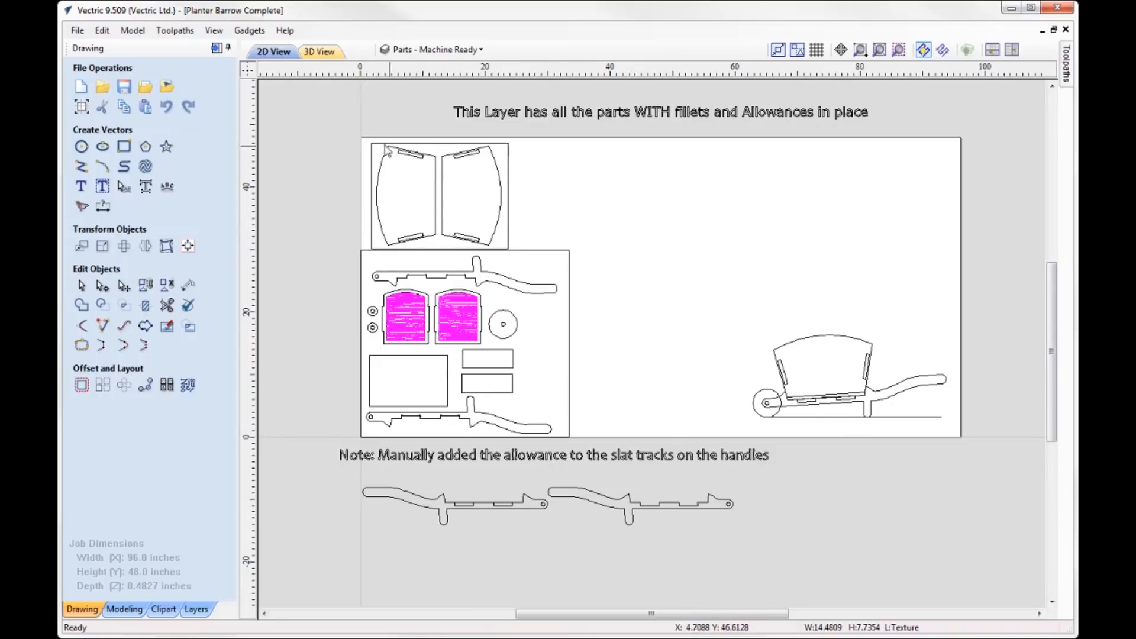
scroll(387, 151, "up", 2)
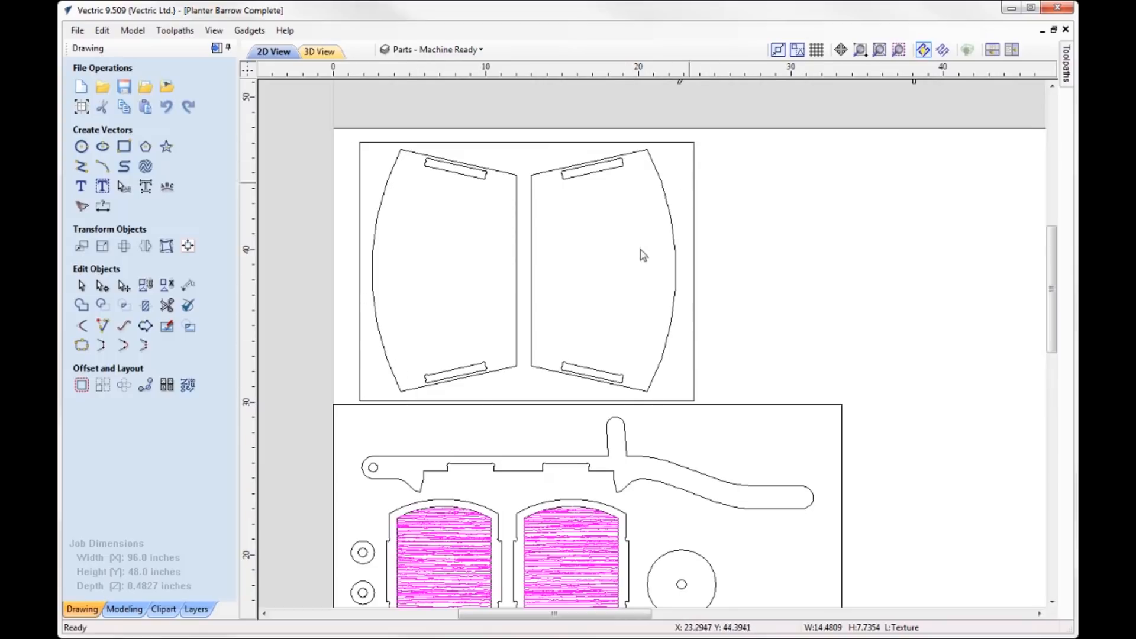
scroll(349, 208, "down", 3)
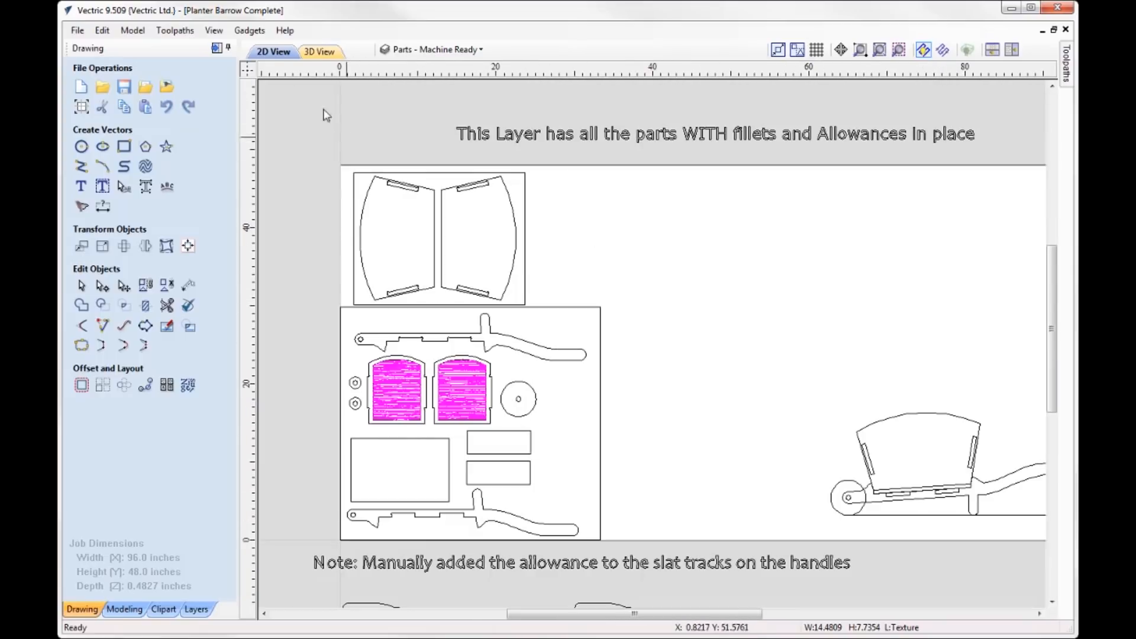
- Replace the drawing tools with the toolpath controls and show the 2D and 3D views stacked one above the other
left_click(216, 49)
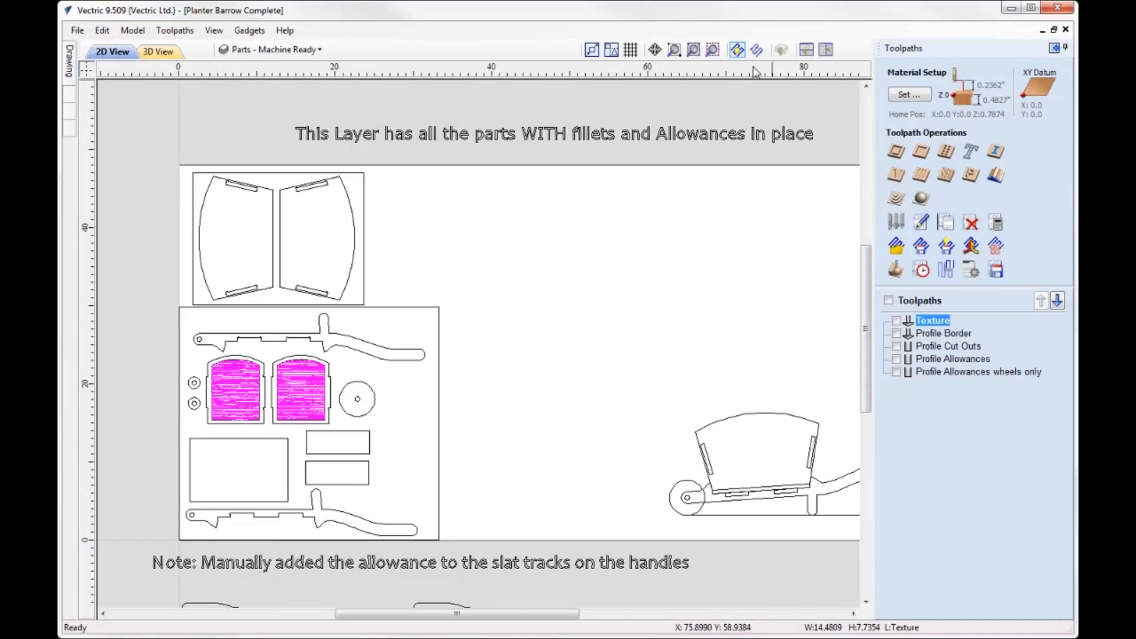
left_click(674, 49)
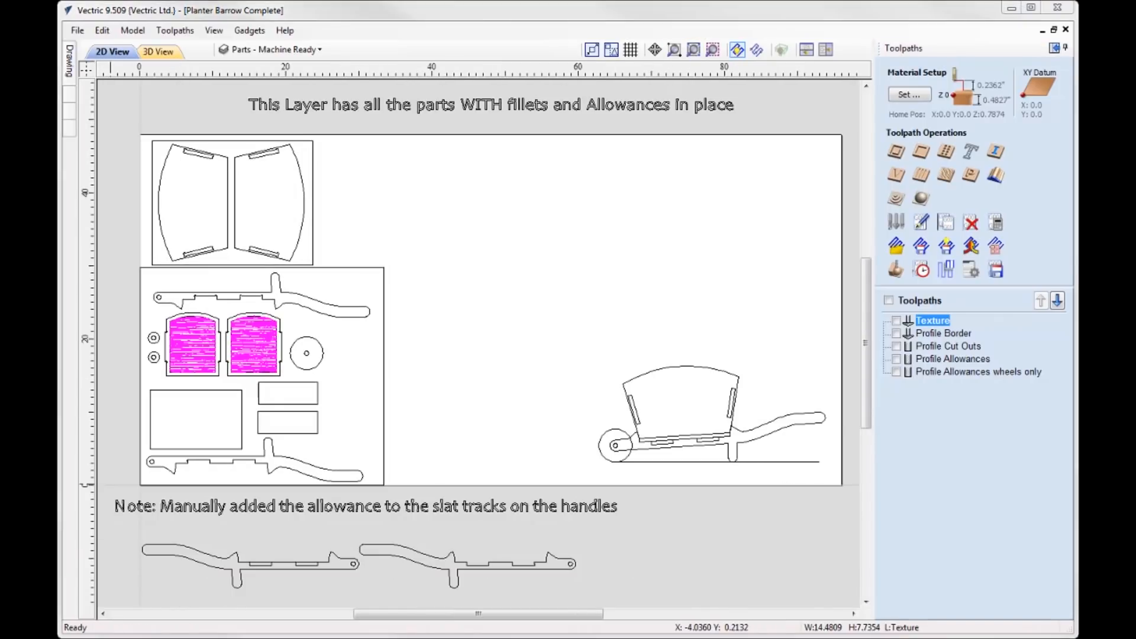
left_click(806, 50)
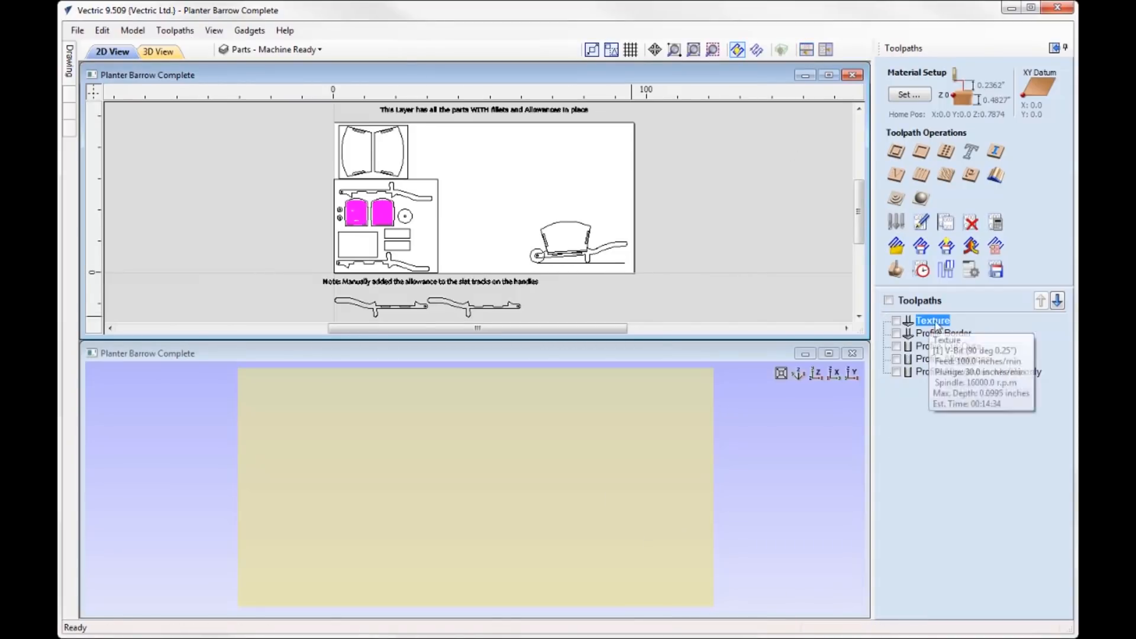
- Preview the Profile Cut Outs toolpath, review its settings without changing them, and hide the toolpath again
mouse_move(942, 336)
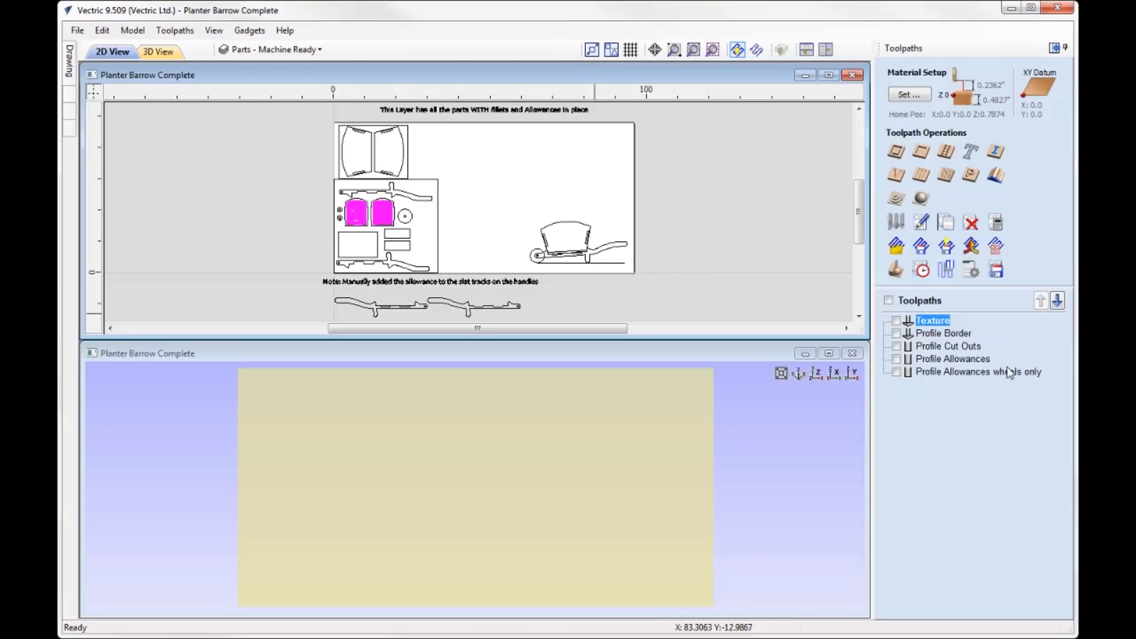
left_click(921, 347)
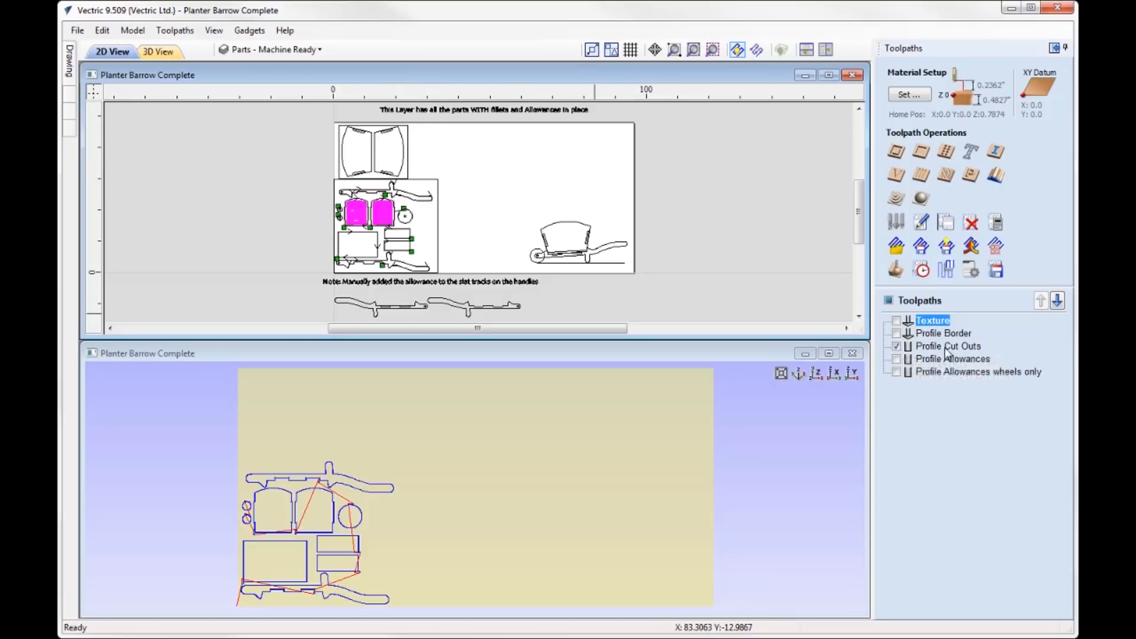
double_click(959, 348)
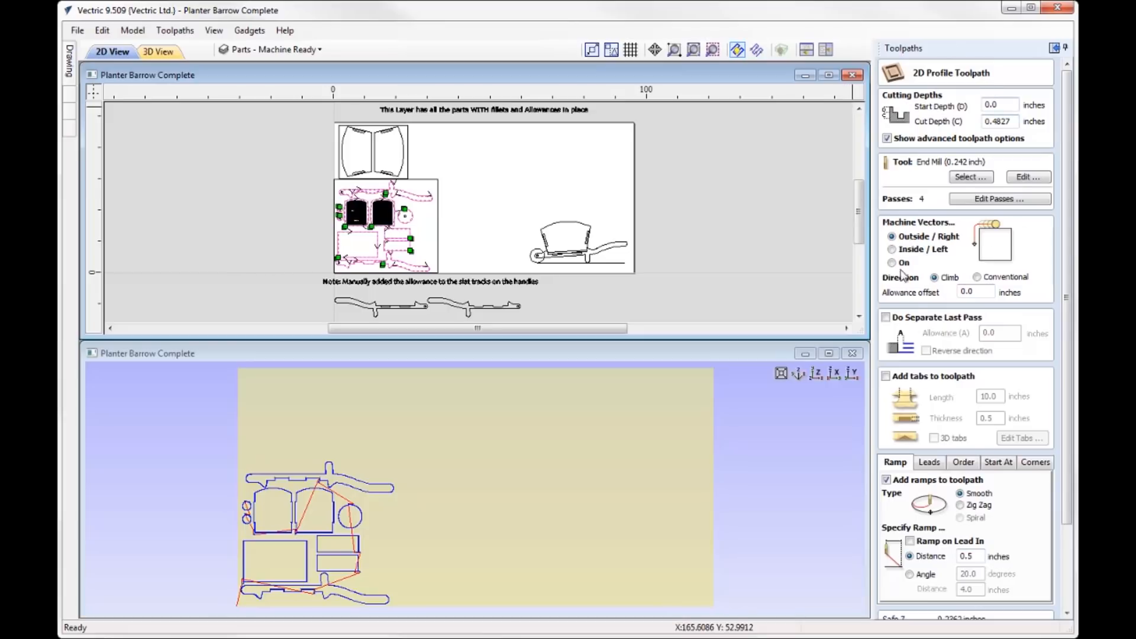
scroll(1070, 338, "down", 3)
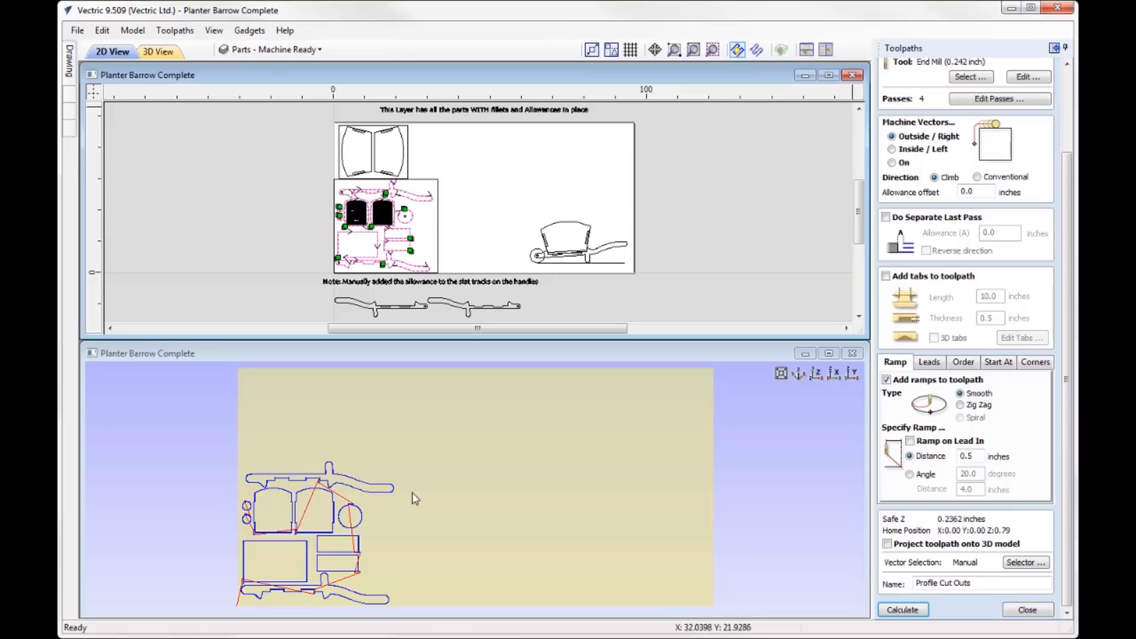
left_click(1027, 609)
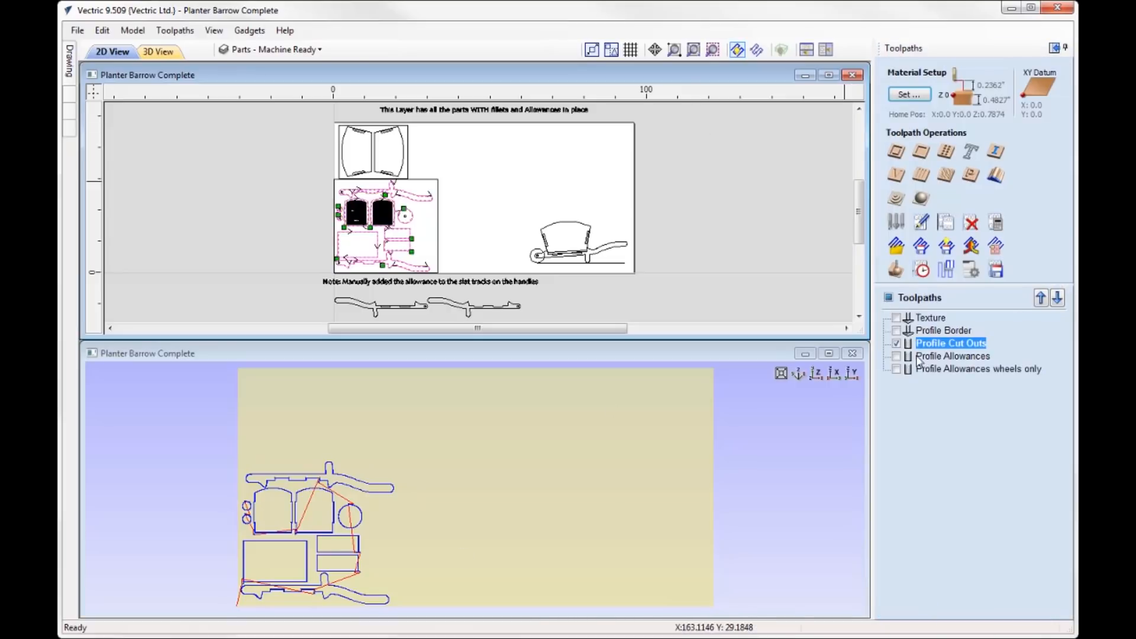
left_click(896, 344)
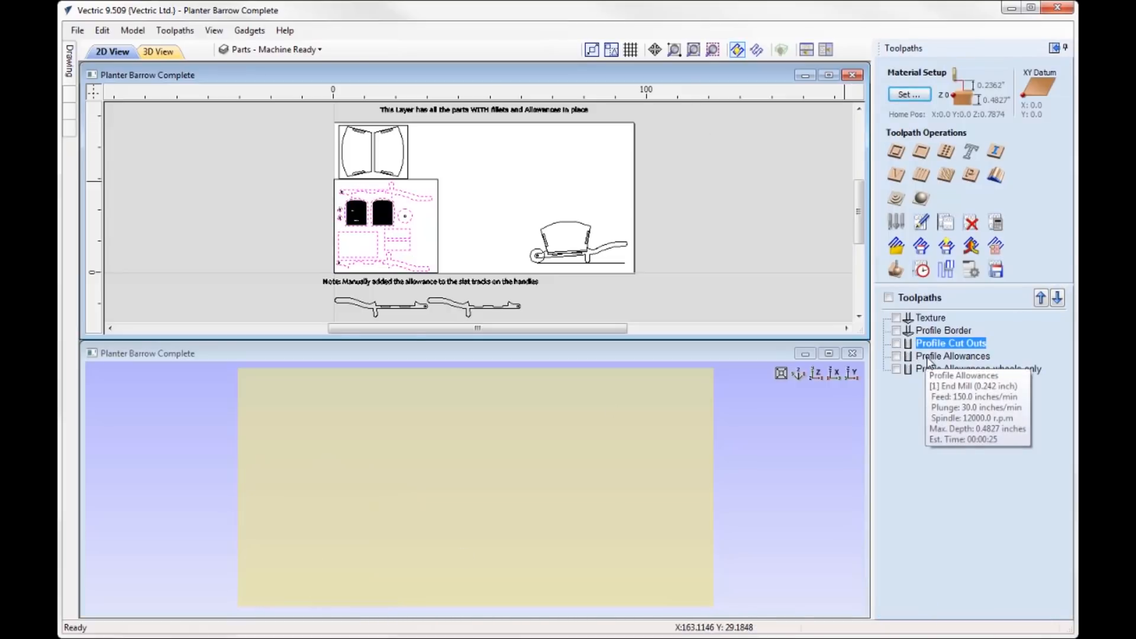
- Review the Profile Allowances toolpath's settings and its parts in a maximized 2D view, leaving the settings unchanged
double_click(965, 357)
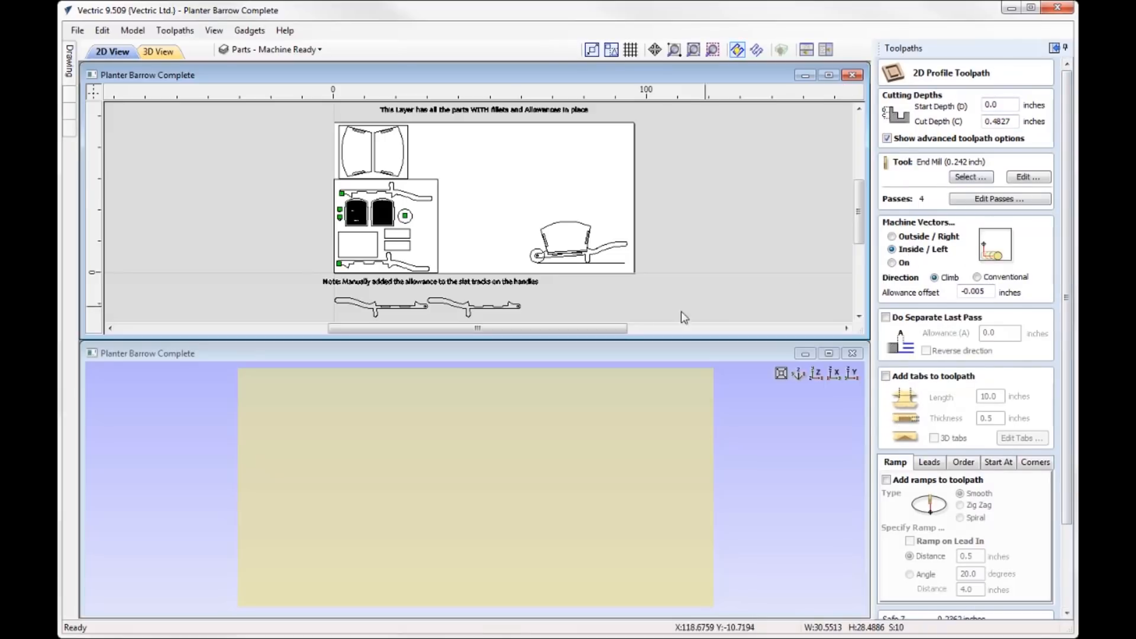
left_click(828, 76)
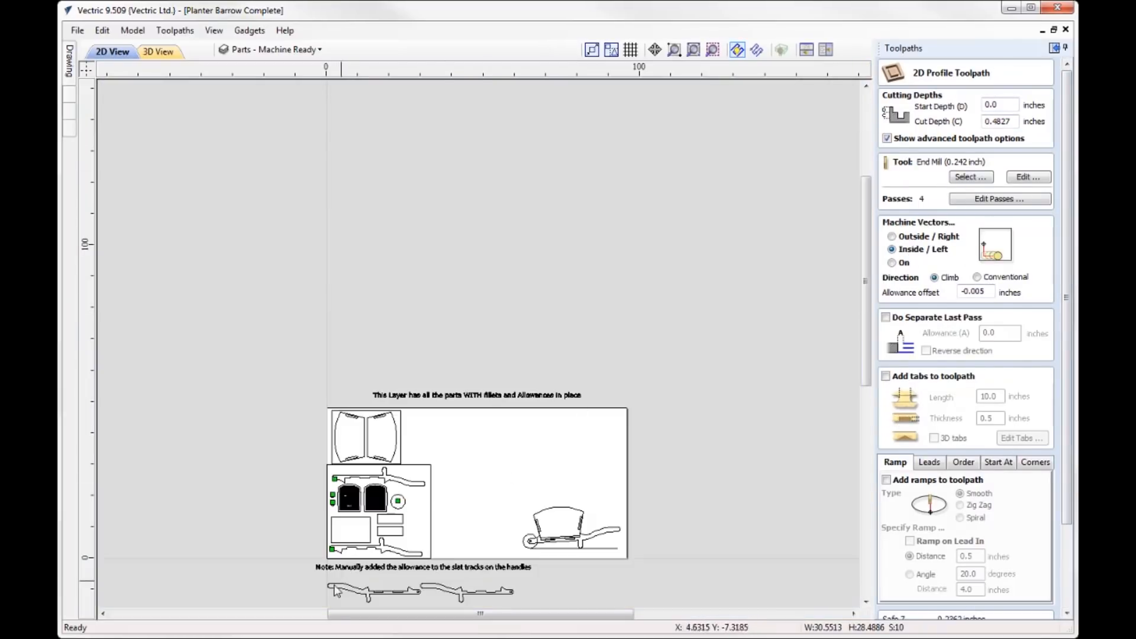
scroll(295, 602, "up", 5)
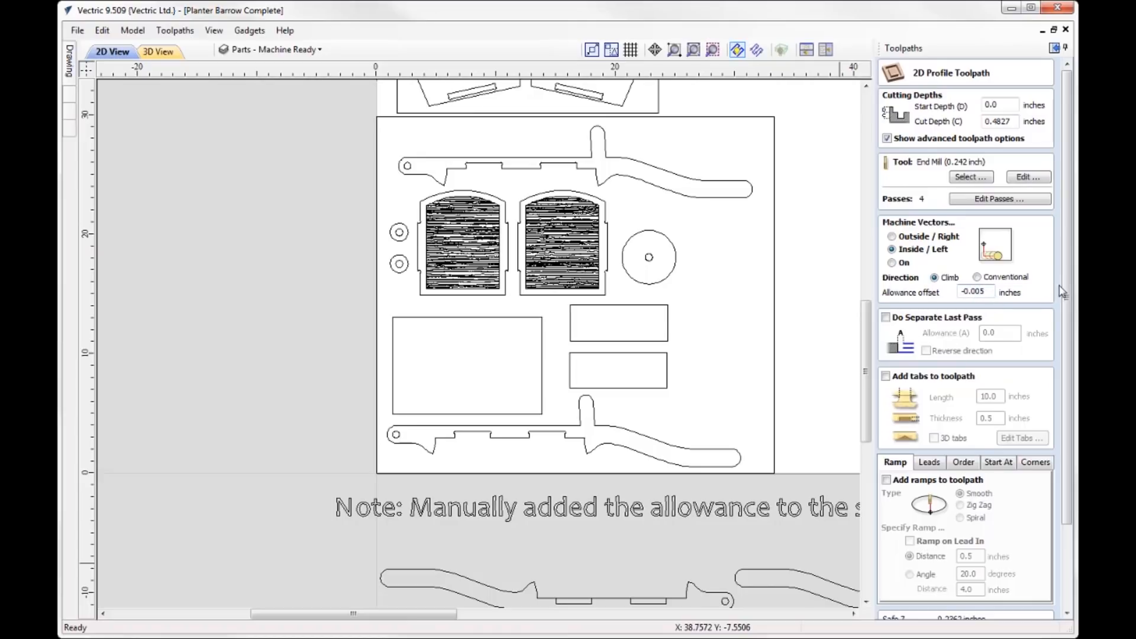
scroll(1065, 293, "down", 3)
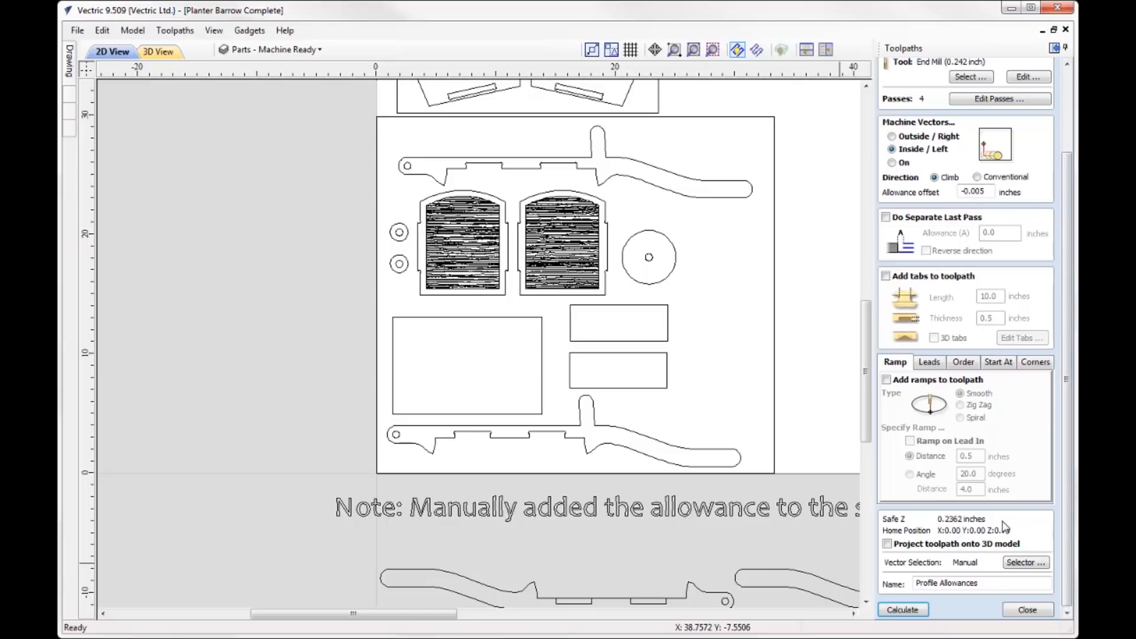
left_click(1028, 610)
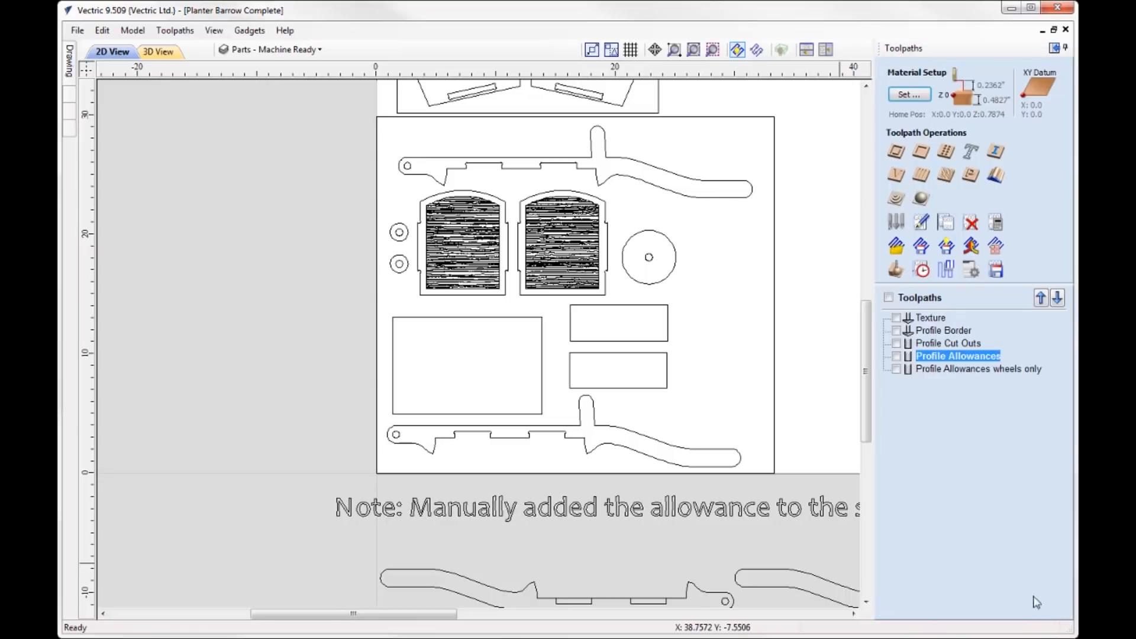
- Show the Profile Allowances toolpath as a solid 2D preview, examine its overlap at the upper handle's axle hole, and hide the toolpath
left_click(896, 357)
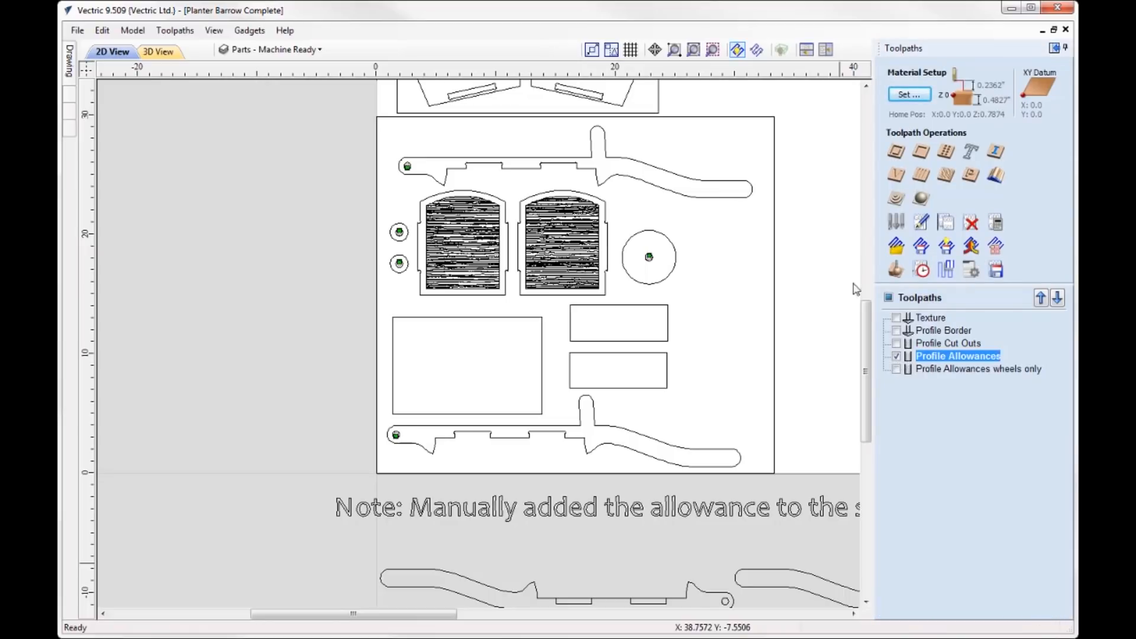
left_click(757, 49)
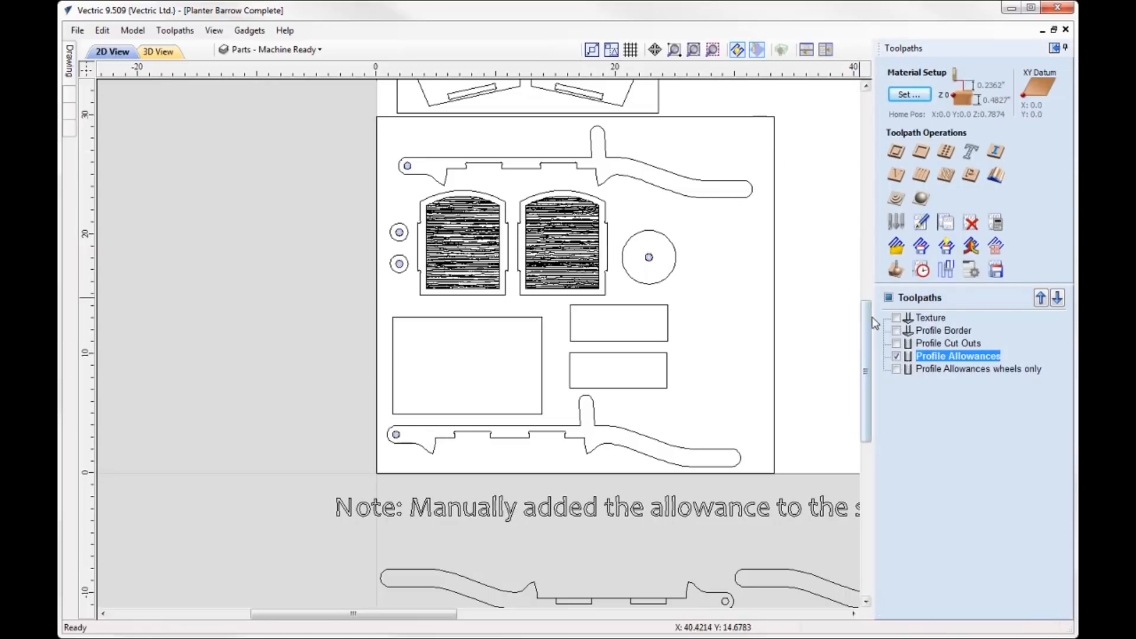
scroll(408, 207, "up", 5)
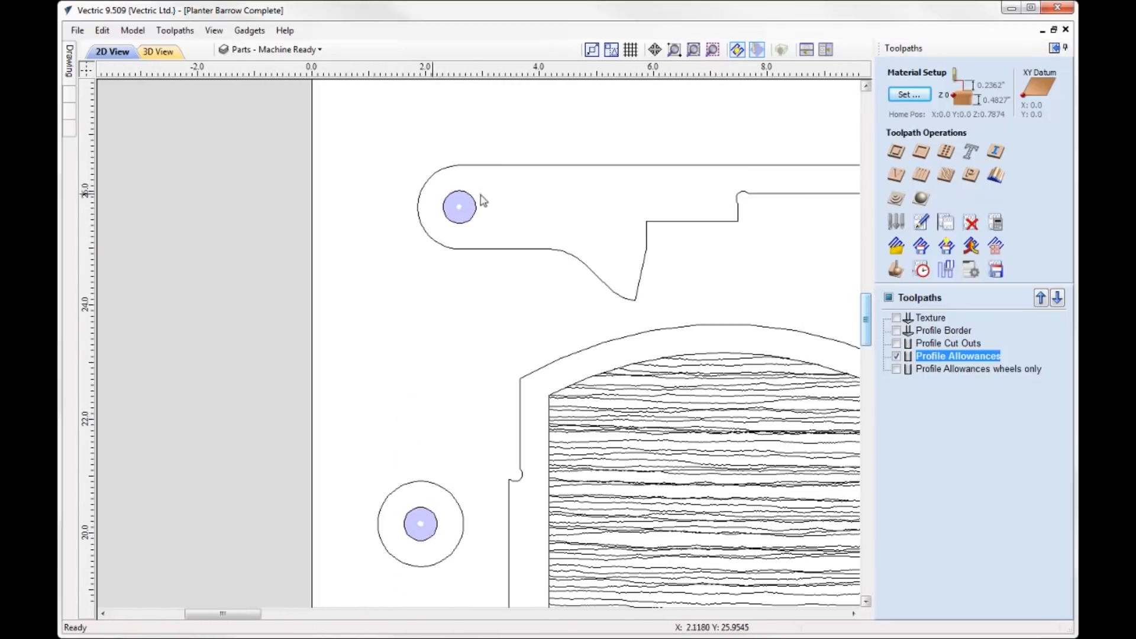
scroll(482, 201, "up", 8)
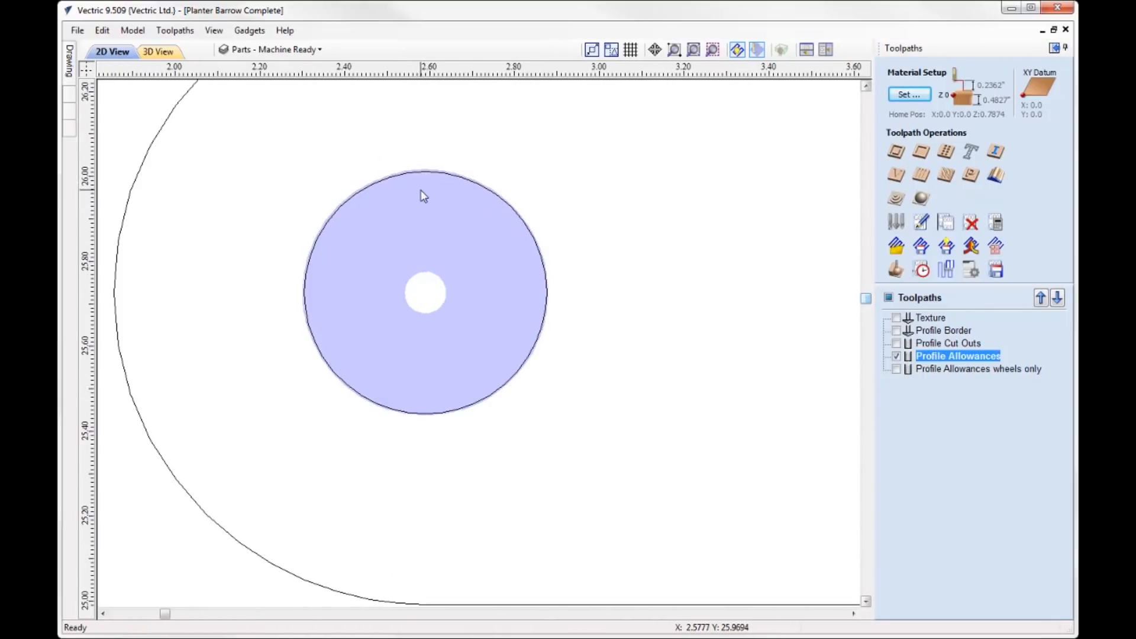
scroll(424, 196, "up", 2)
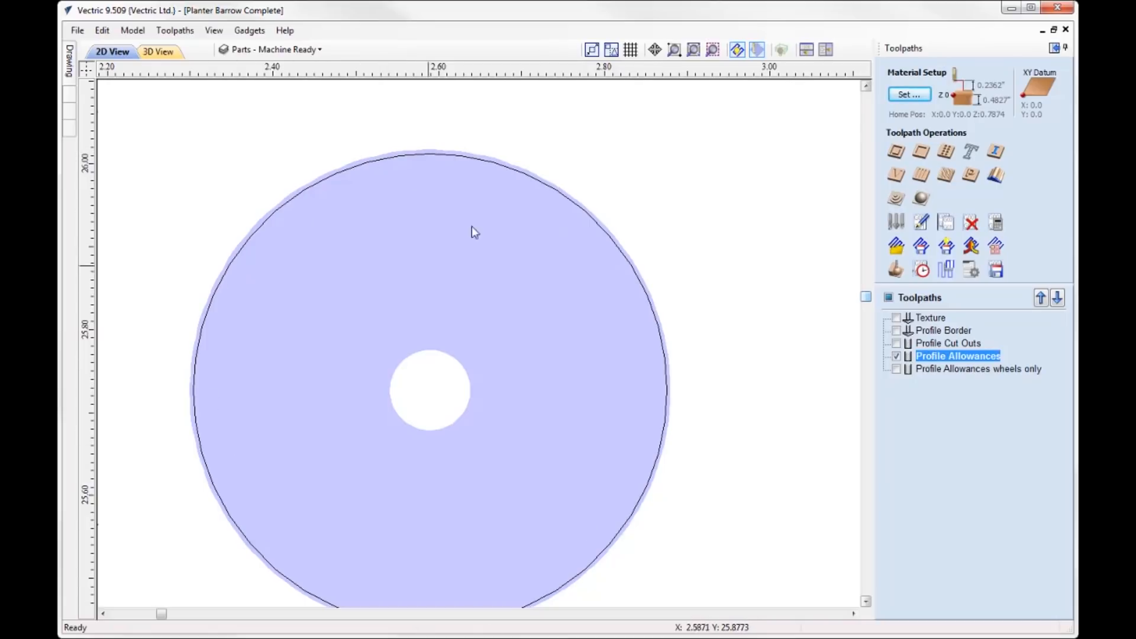
scroll(503, 219, "down", 1)
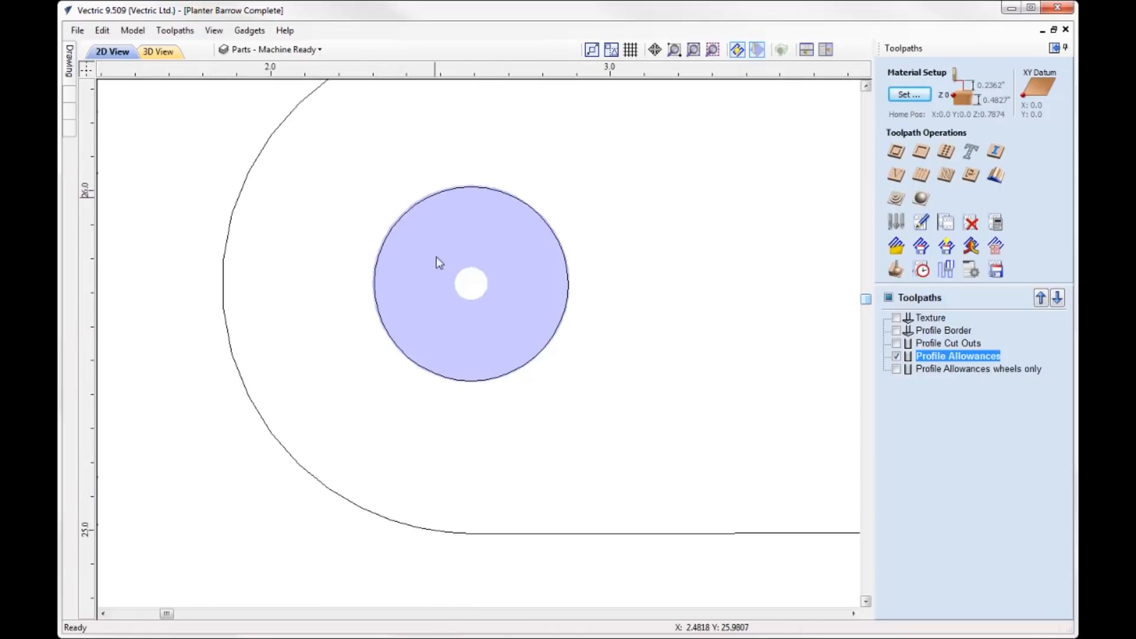
scroll(455, 336, "down", 2)
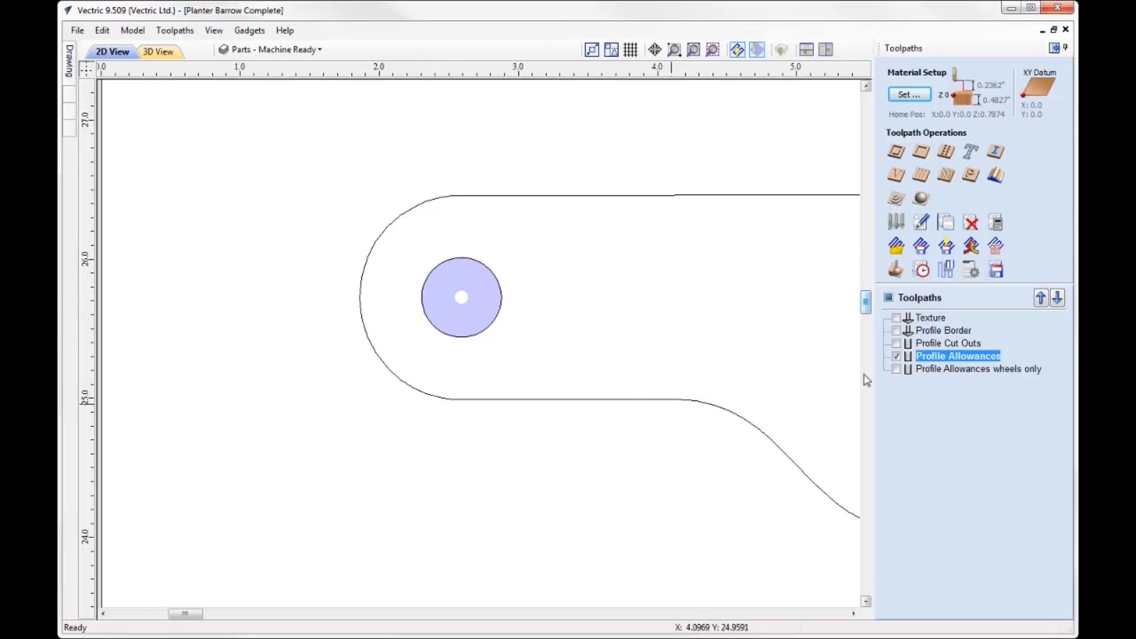
left_click(896, 356)
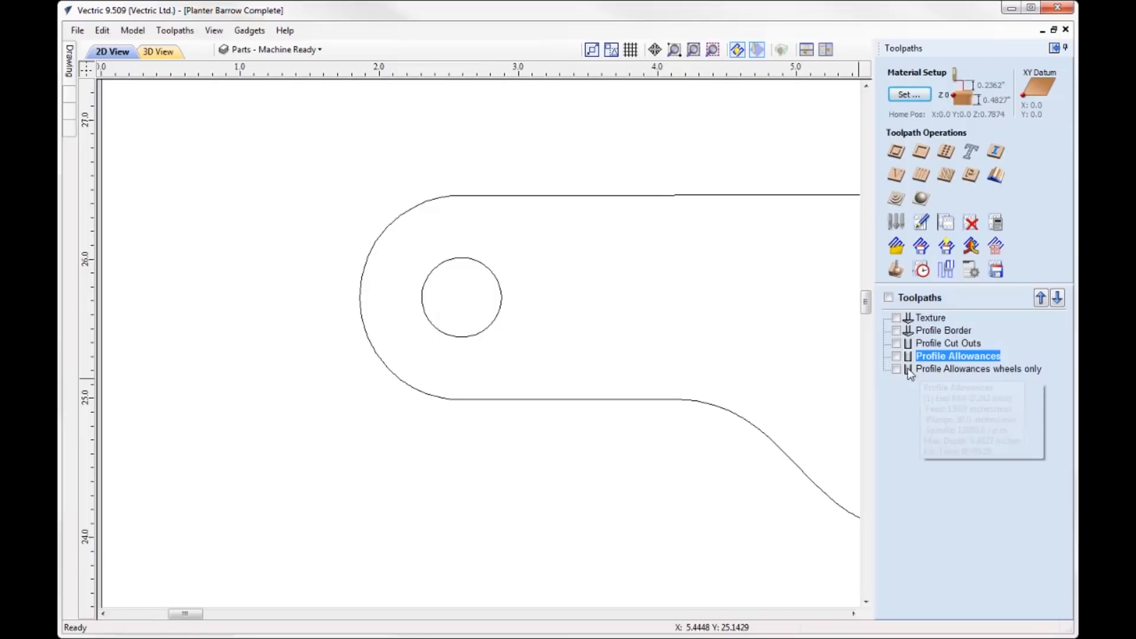
- Show the Profile Allowances wheels only toolpath and review its allowance offset and other settings without changing them
left_click(939, 375)
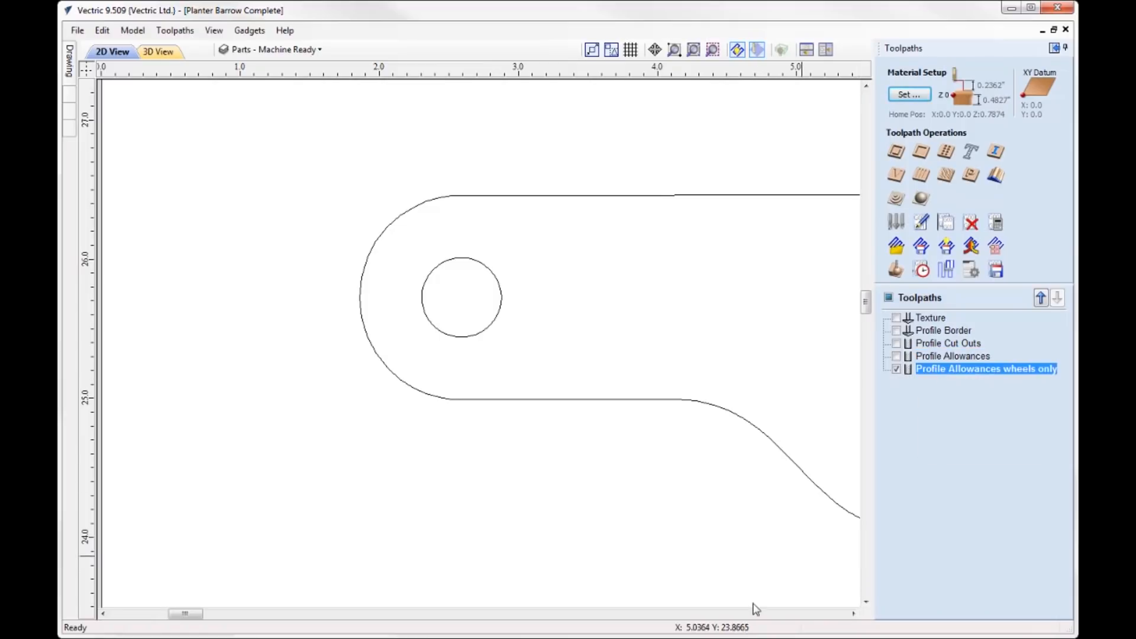
scroll(179, 491, "down", 6)
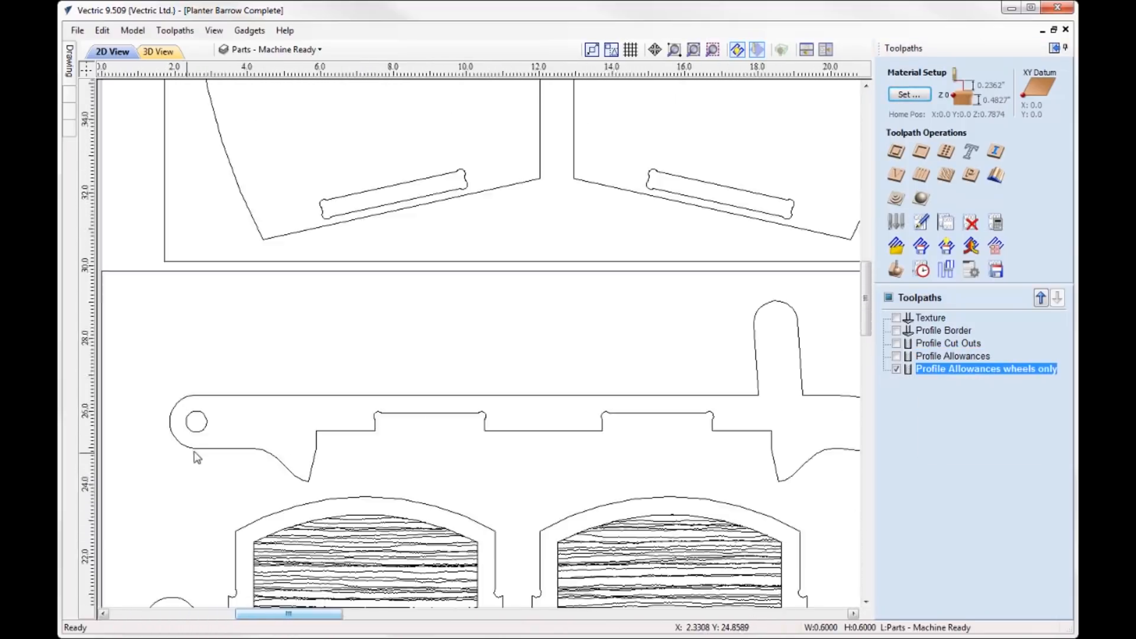
double_click(1004, 371)
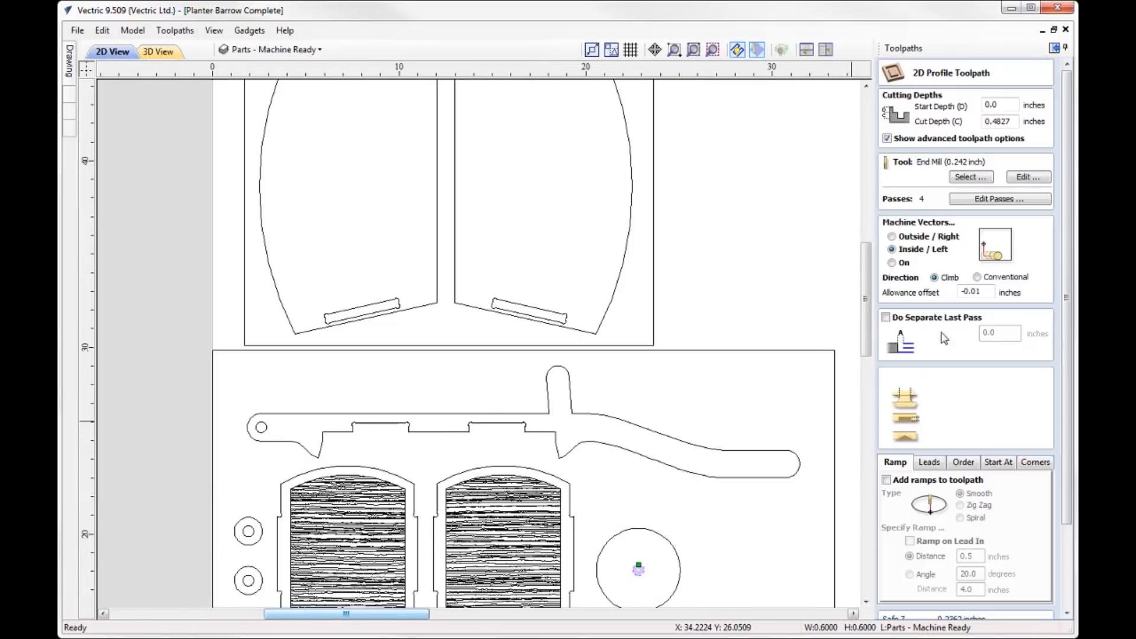
scroll(1049, 343, "down", 5)
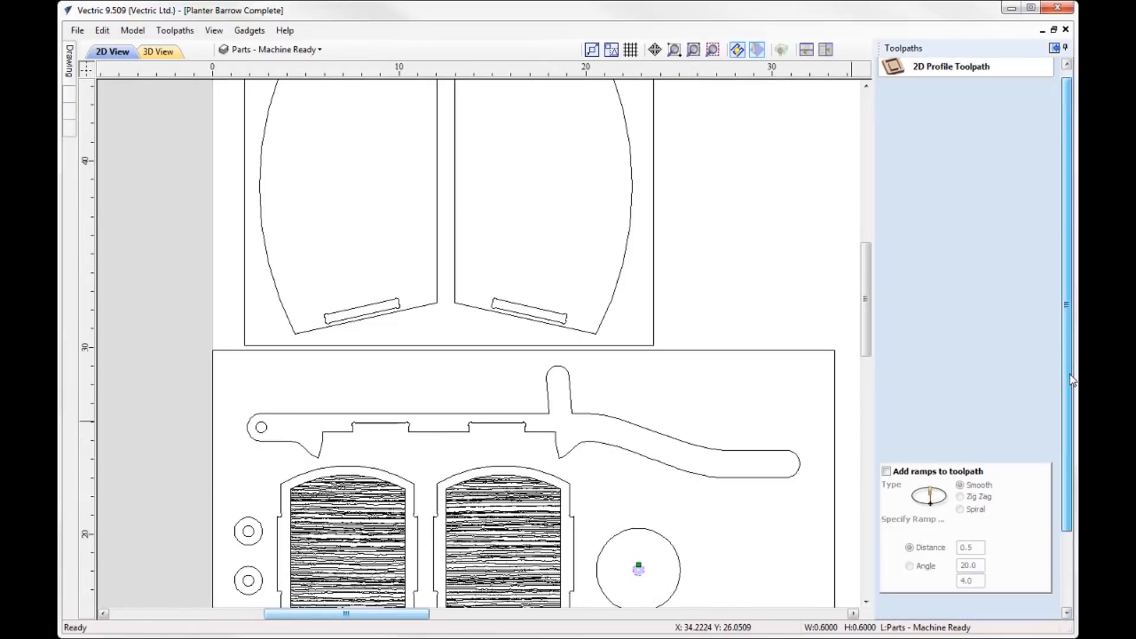
left_click(1042, 607)
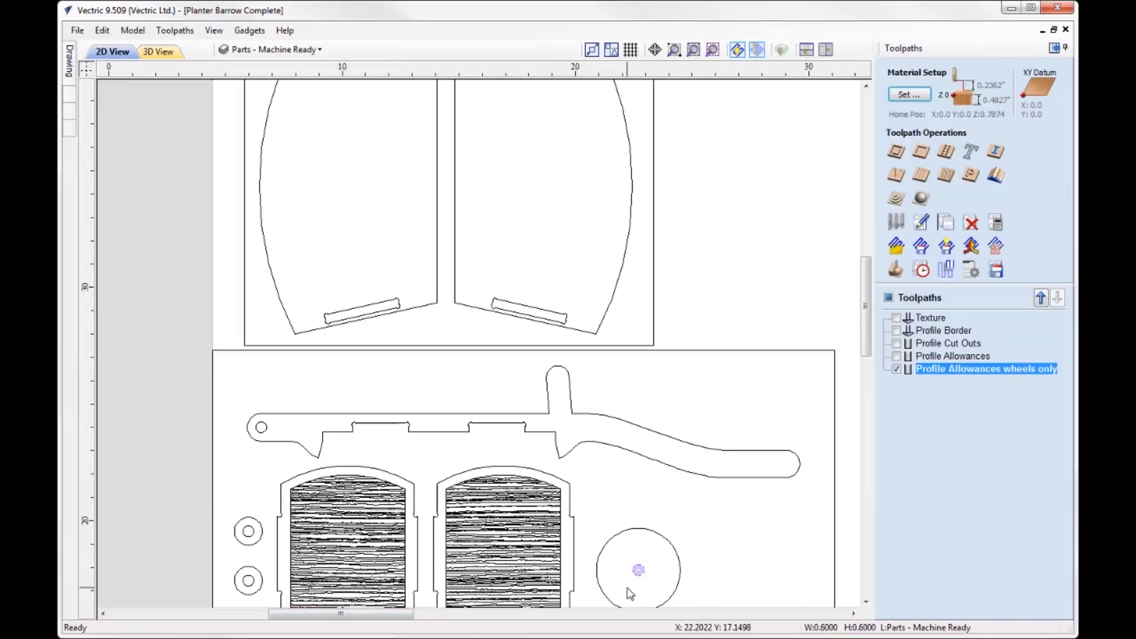
- Examine how far the wheels-only toolpath preview extends beyond the large wheel's centre hole
scroll(637, 567, "up", 8)
scroll(651, 402, "up", 2)
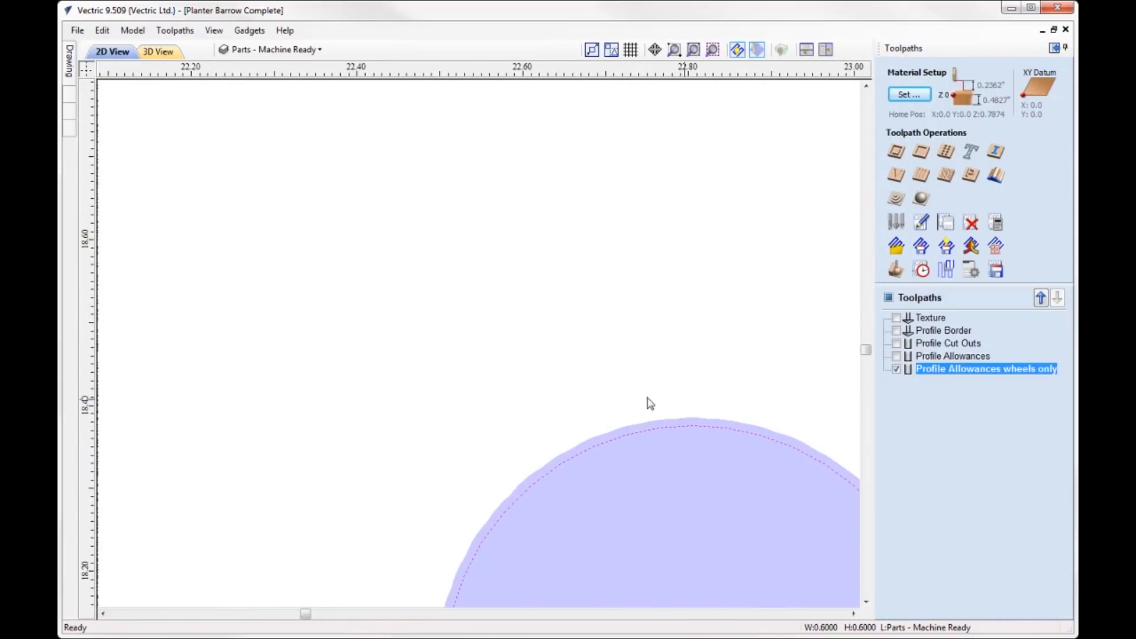
scroll(565, 305, "down", 5)
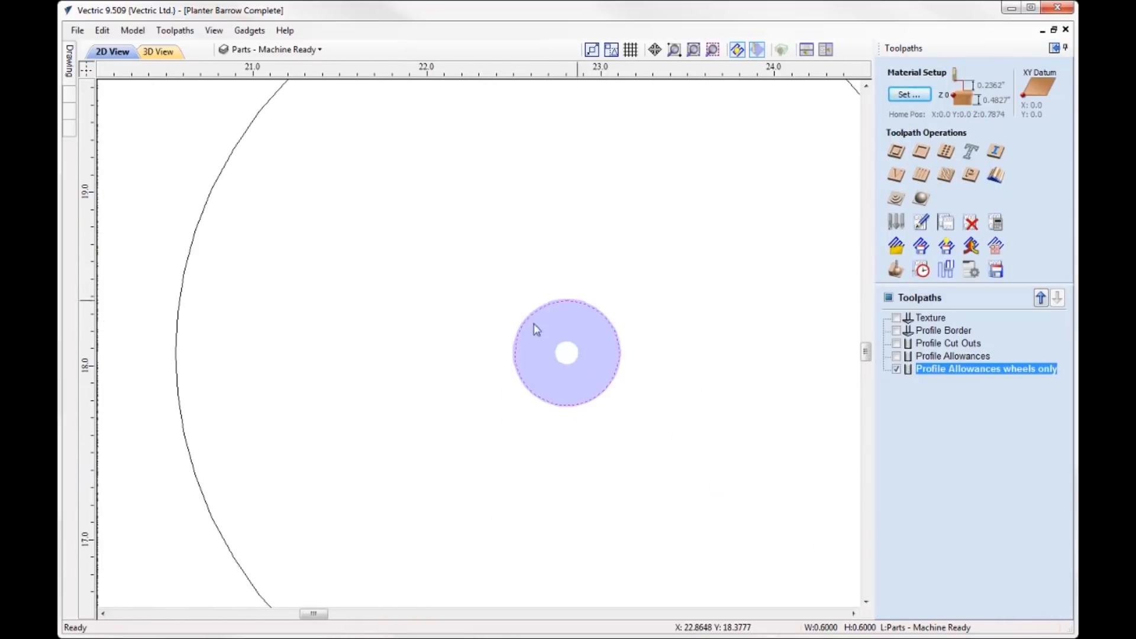
scroll(605, 412, "down", 3)
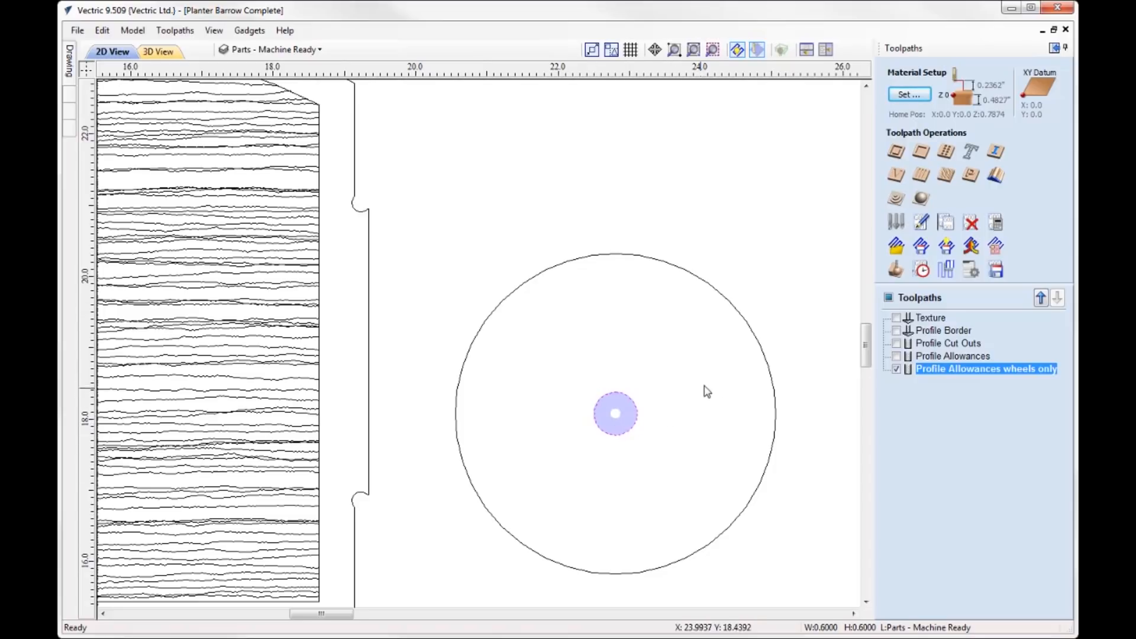
- Compare the holes in the two small rings with the large wheel's hole, and review the surrounding parts on the sheet
scroll(704, 391, "down", 5)
scroll(206, 411, "up", 3)
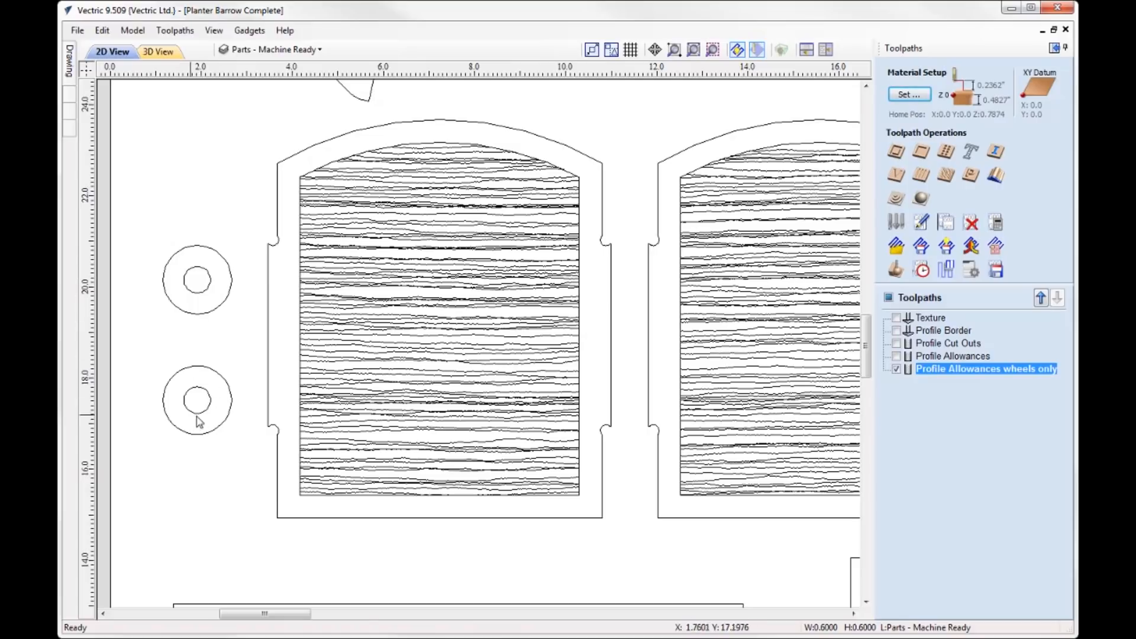
scroll(201, 418, "down", 2)
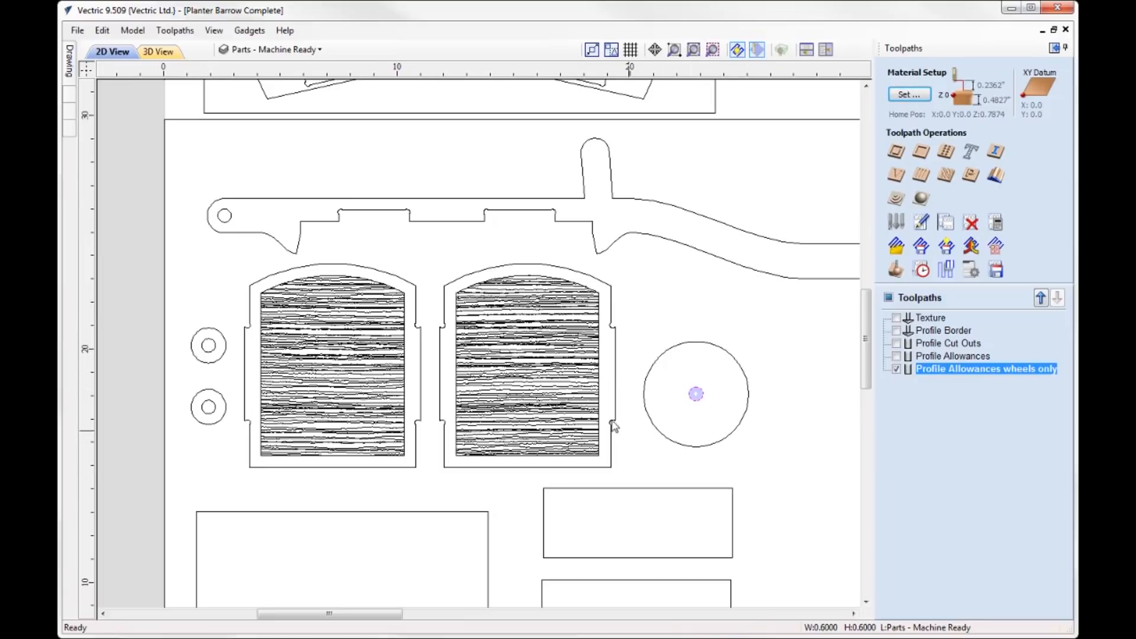
scroll(454, 352, "down", 2)
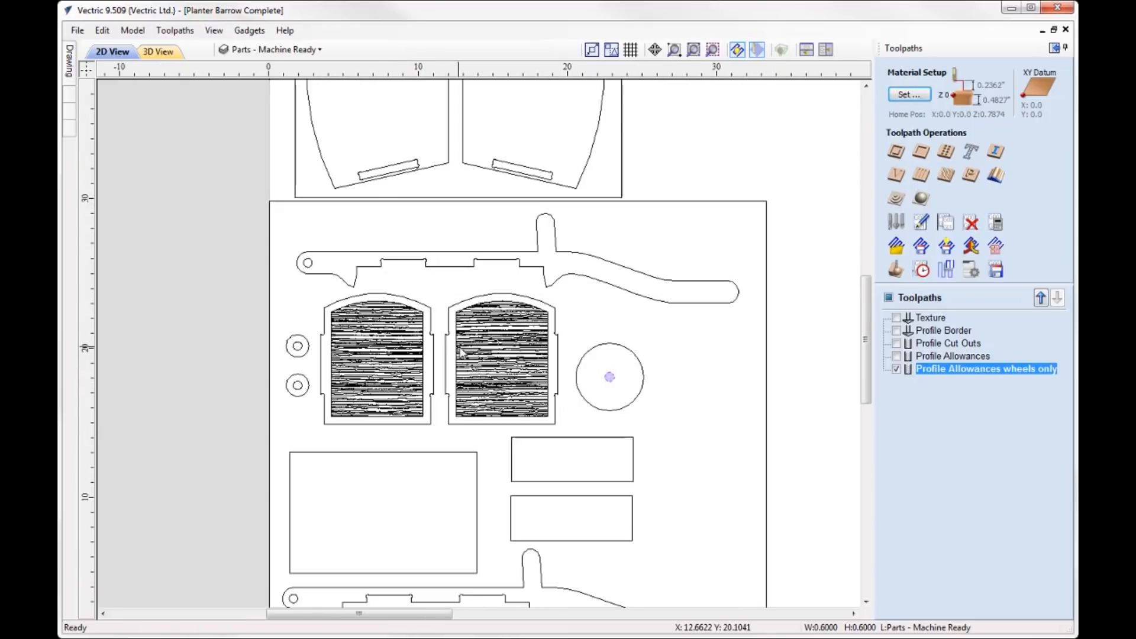
scroll(639, 354, "up", 1)
scroll(354, 289, "down", 1)
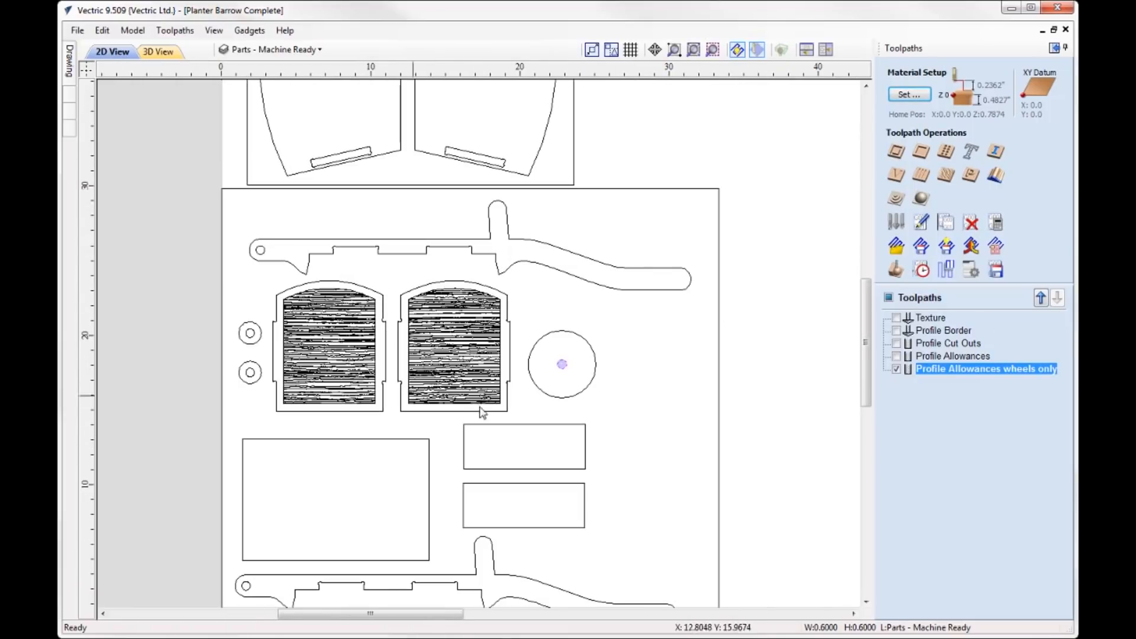
scroll(342, 273, "down", 1)
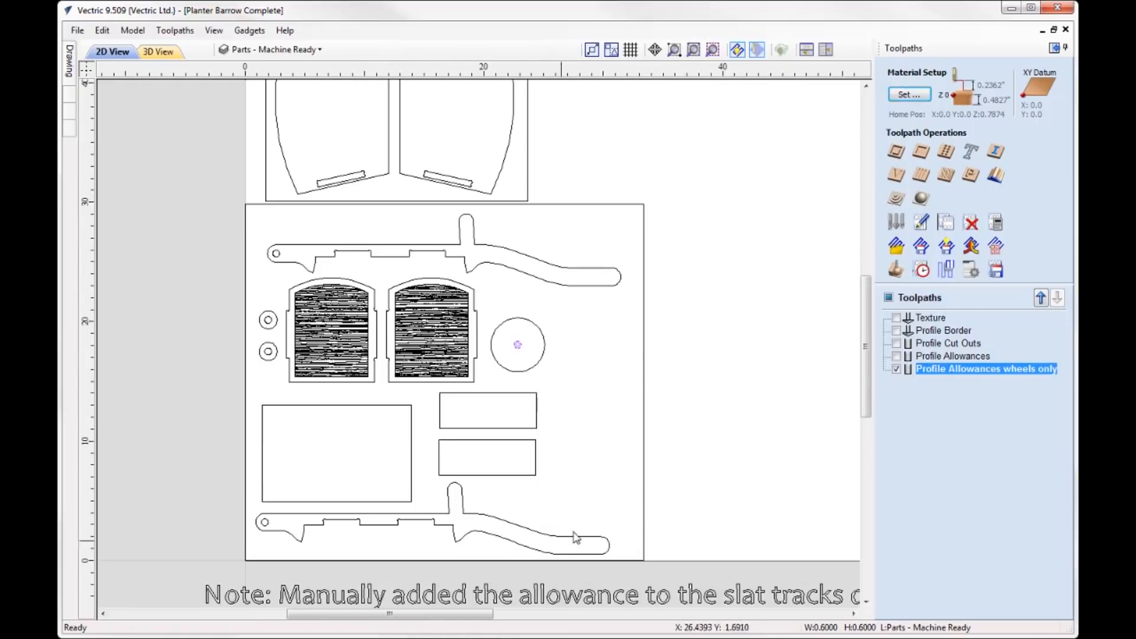
scroll(299, 376, "down", 2)
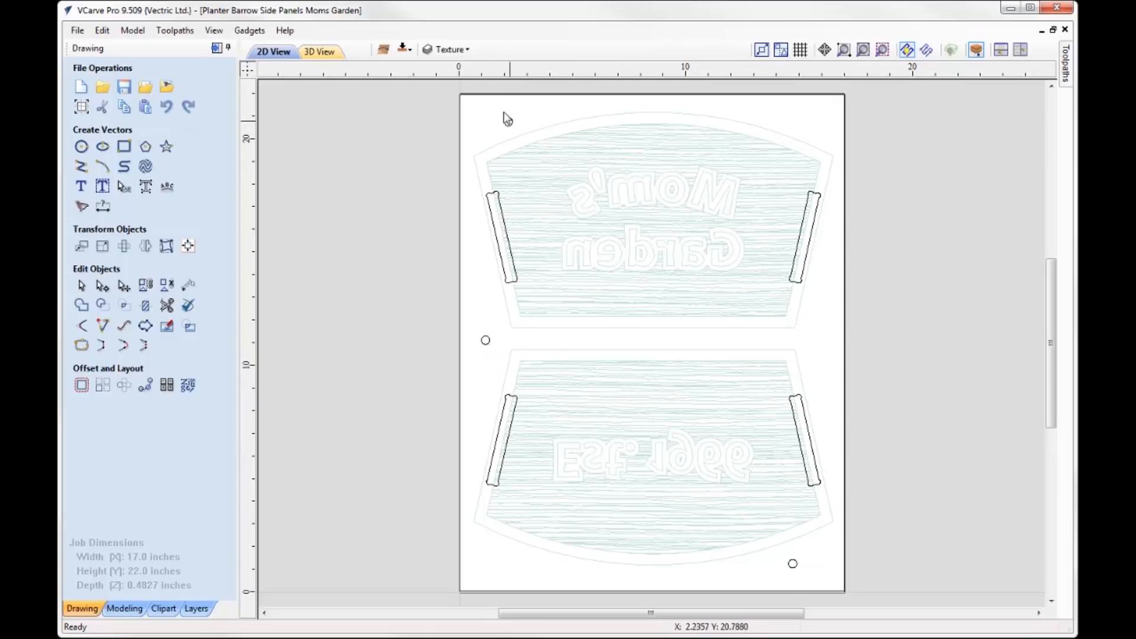
- Flip the two-sided side panels job to its textured side and select the "Mom's Garden" and "Est. 1966" lettering vectors
left_click(406, 50)
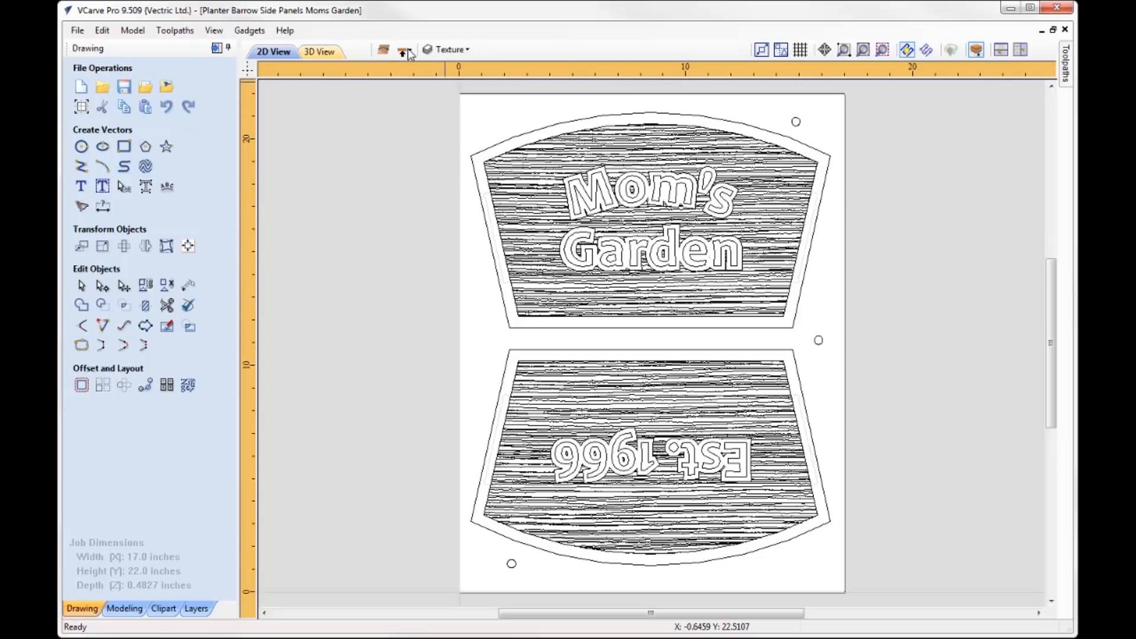
left_click(601, 190)
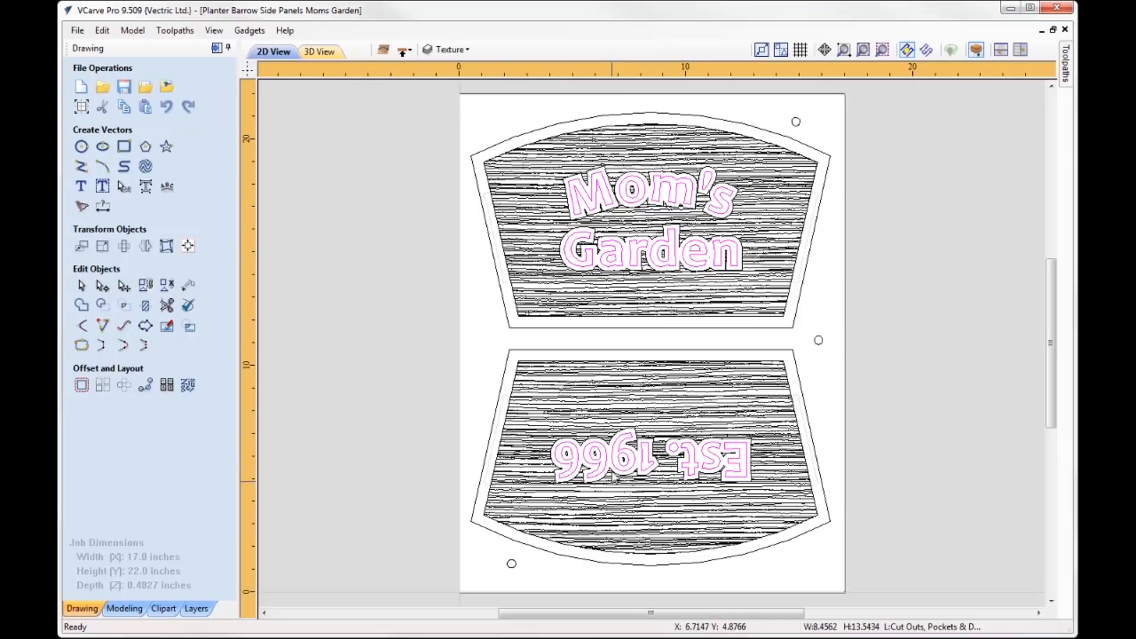
- Select the wood-grain texture vectors and review their Create Vector Texture settings without changing them
left_click(672, 146)
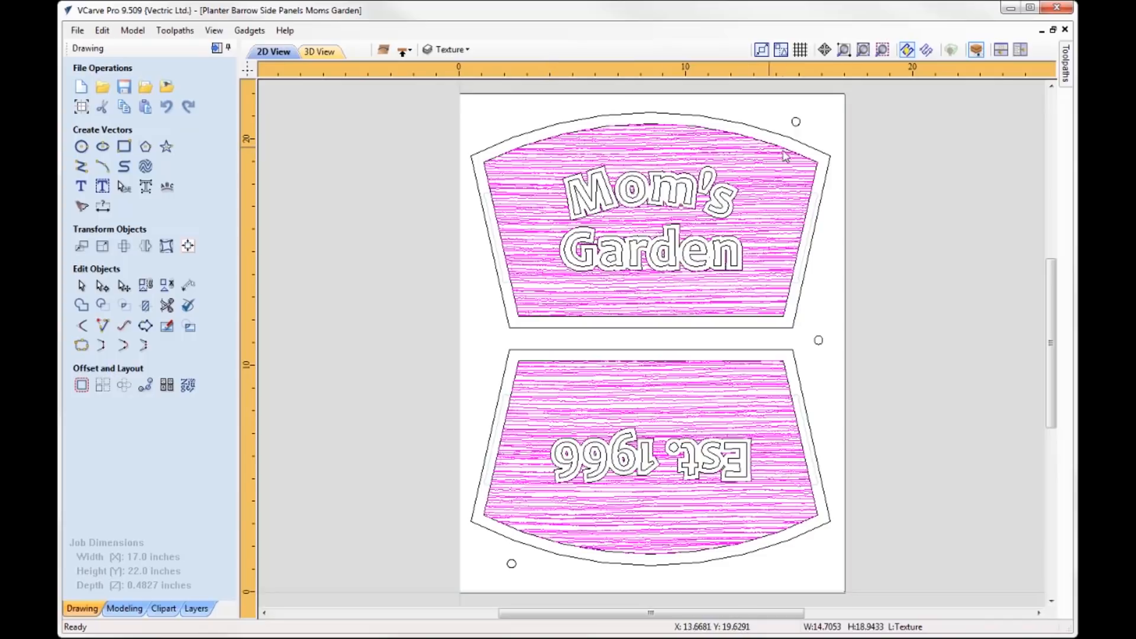
left_click(145, 168)
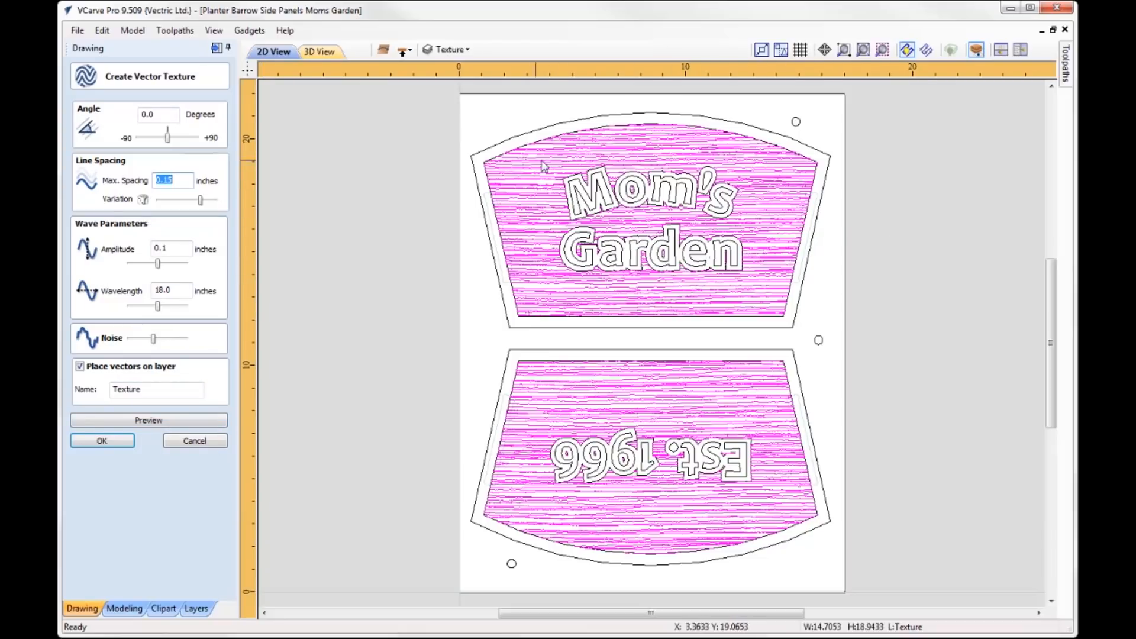
left_click(196, 441)
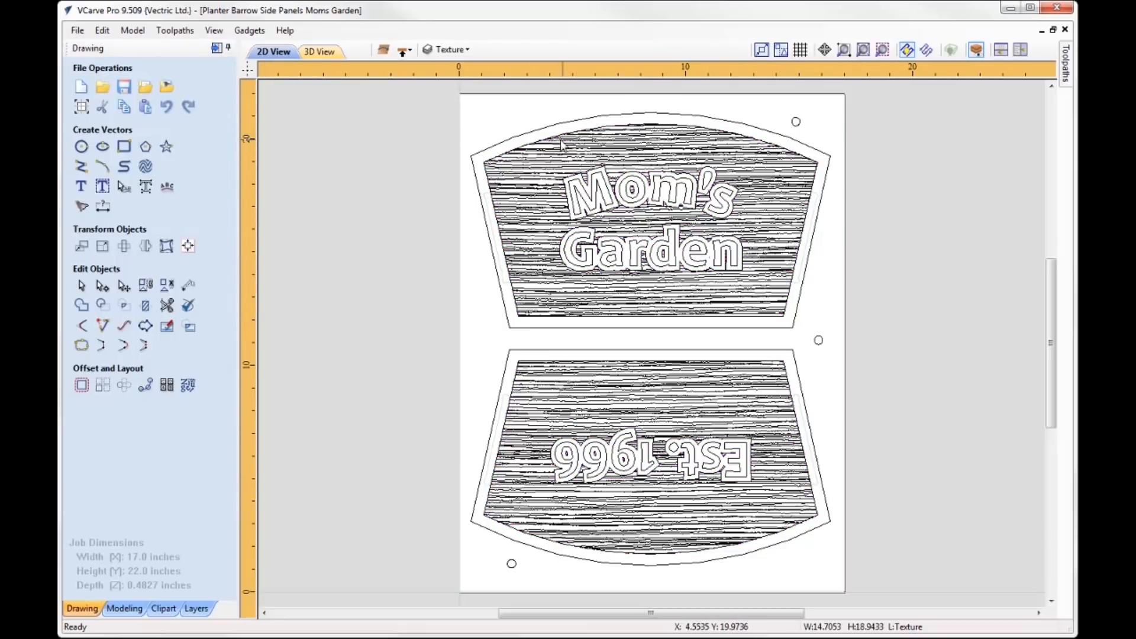
- Select the grouped "Mom's Garden" and "Est. 1966" lettering and ungroup it back onto the original object layers
left_click(648, 215)
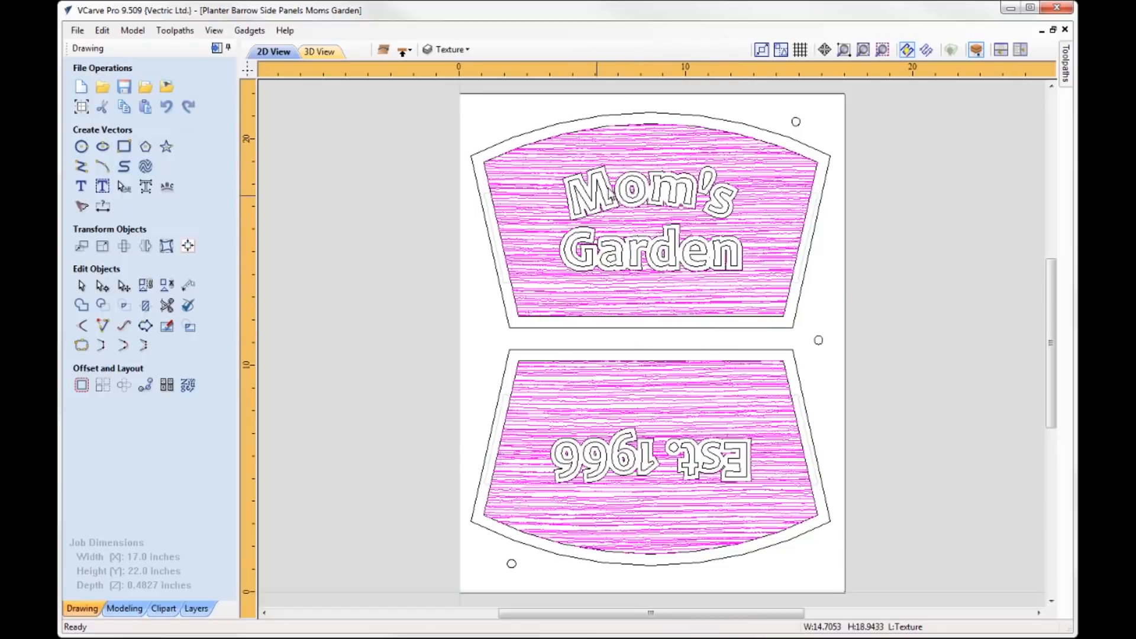
left_click(605, 198)
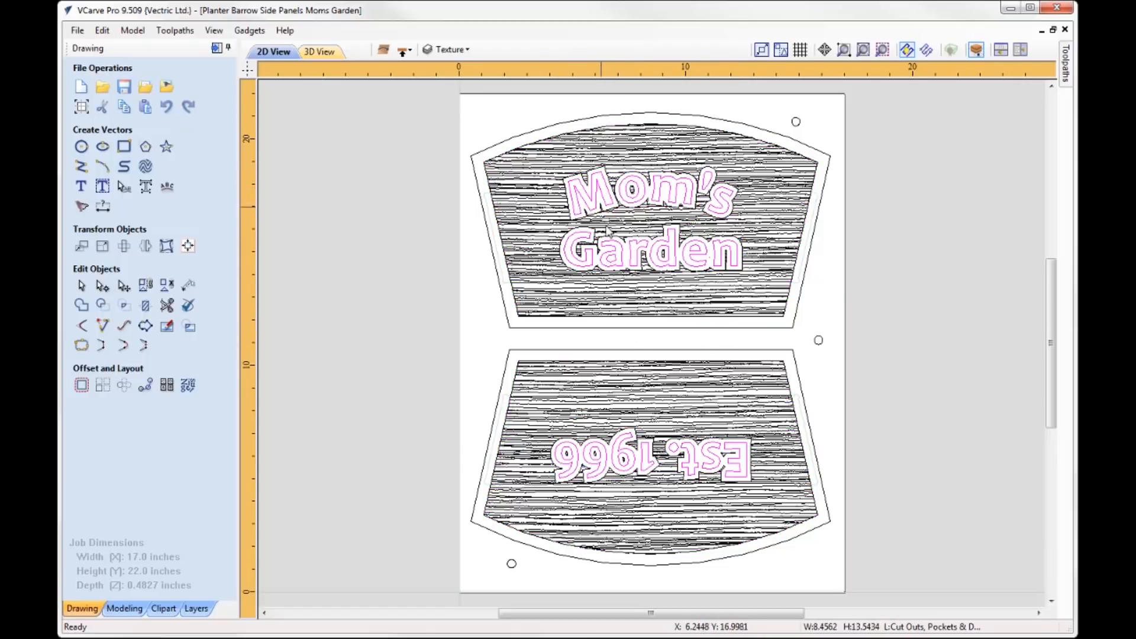
right_click(603, 199)
mouse_move(671, 374)
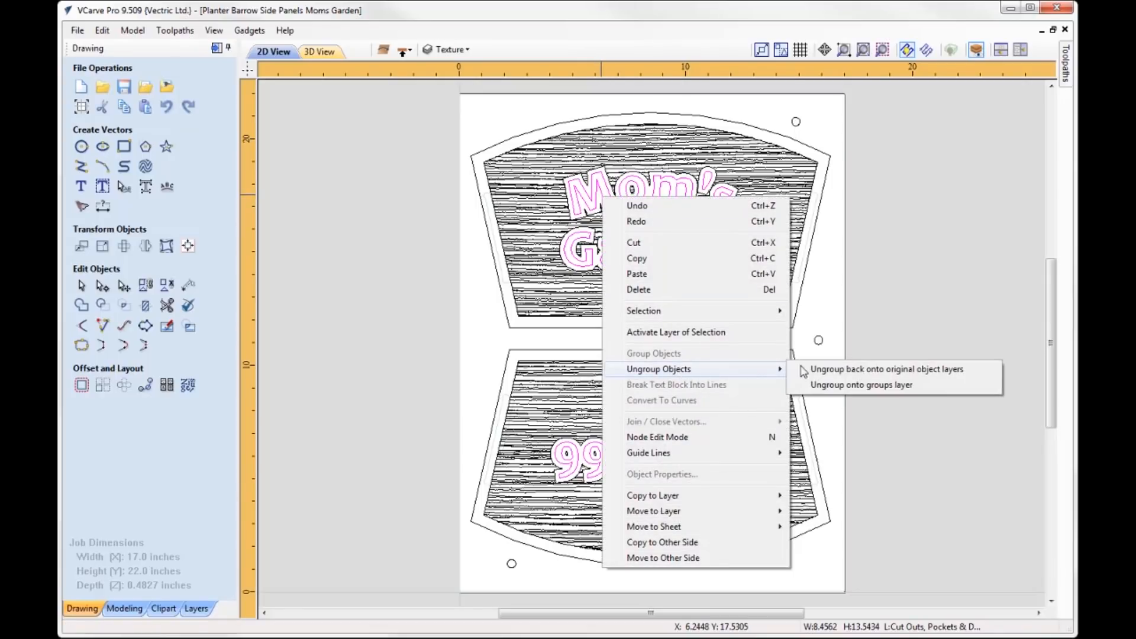
left_click(877, 369)
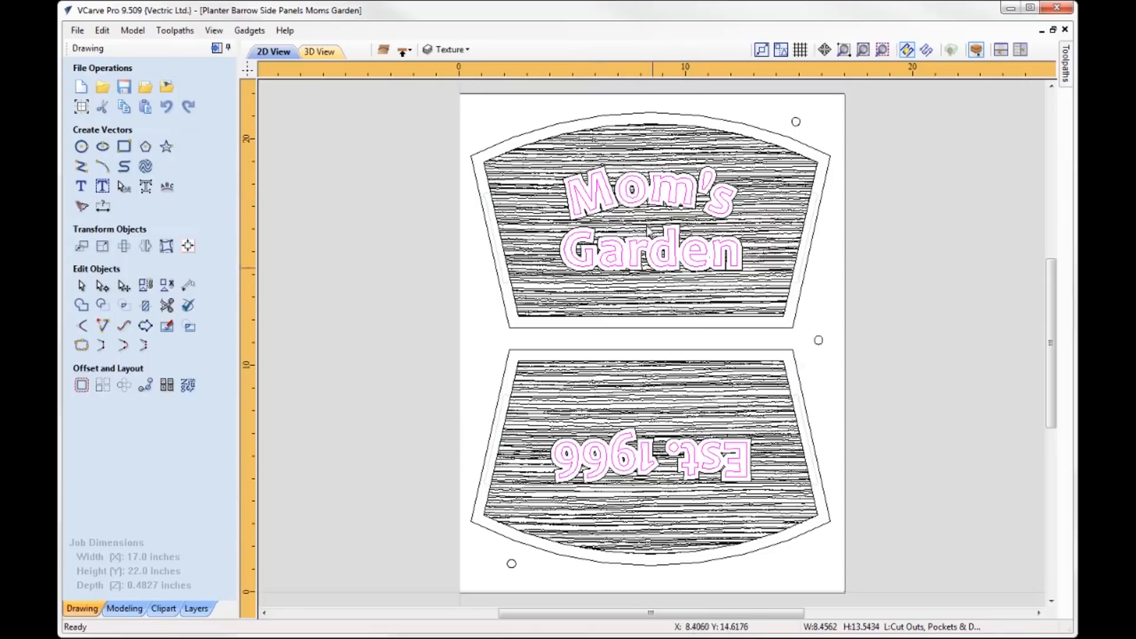
- Replace the "Mom's" text on the upper panel with "Dad's"
left_click(598, 200)
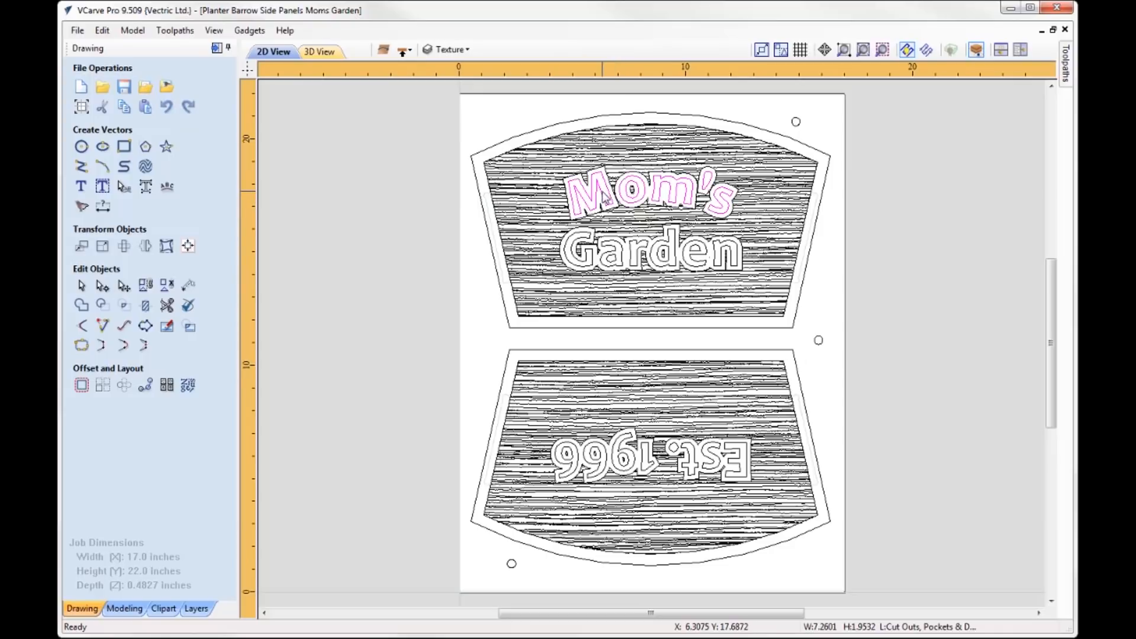
left_click(83, 187)
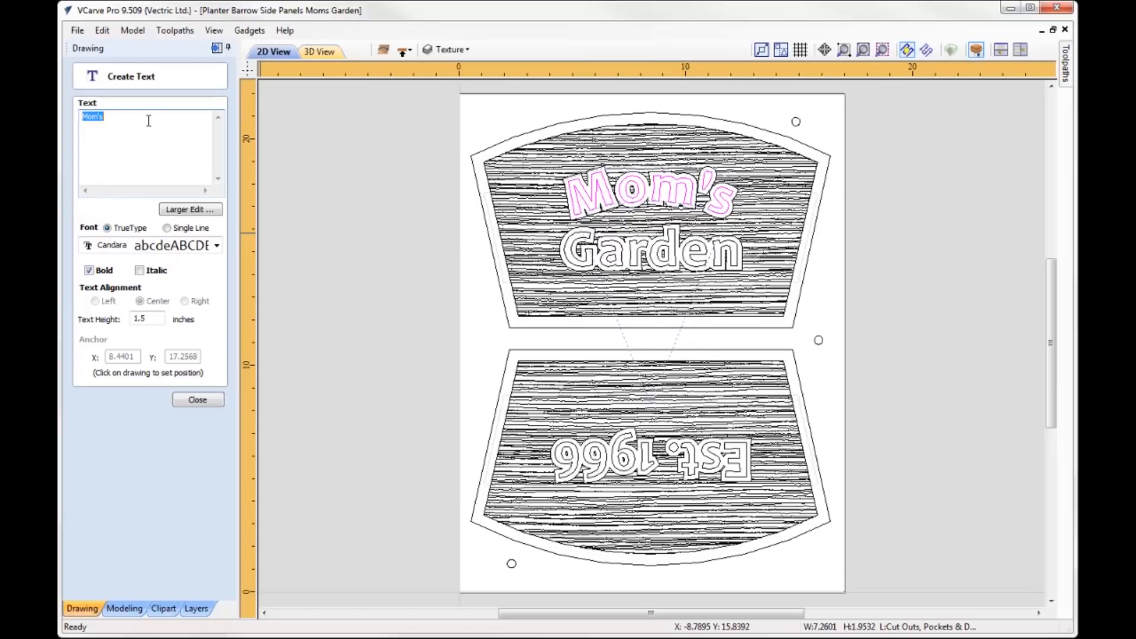
type("Dad")
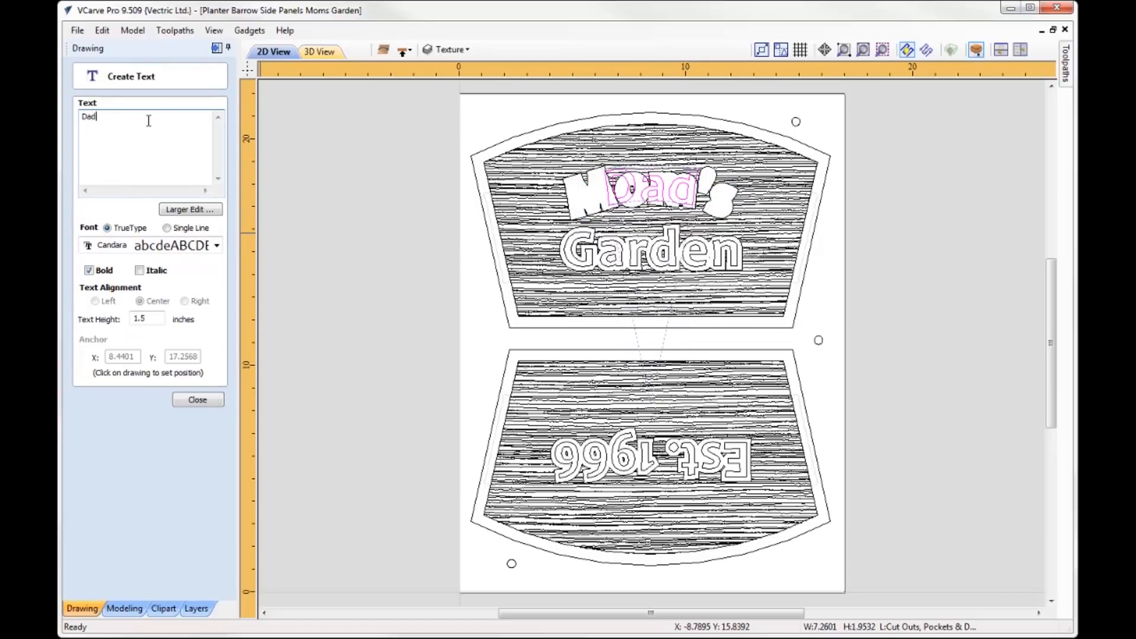
type("'s")
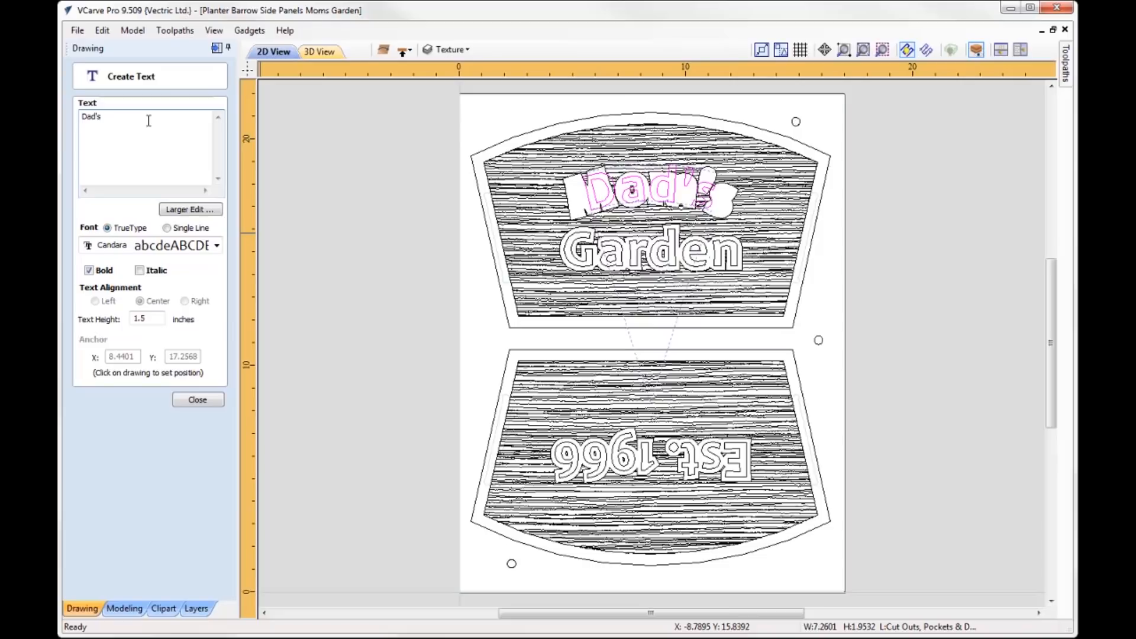
- Clear the trial text, close the text editing and restore the original "Mom's" lettering
key("BackSpace")
key("BackSpace")
key("BackSpace")
key("BackSpace")
key("BackSpace")
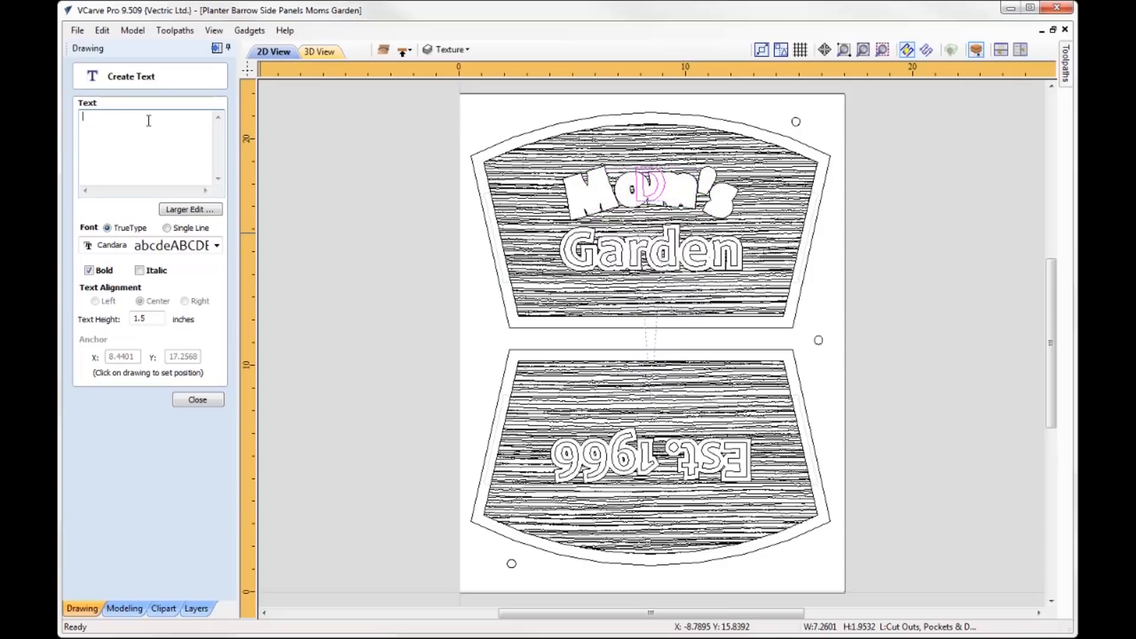
left_click(199, 400)
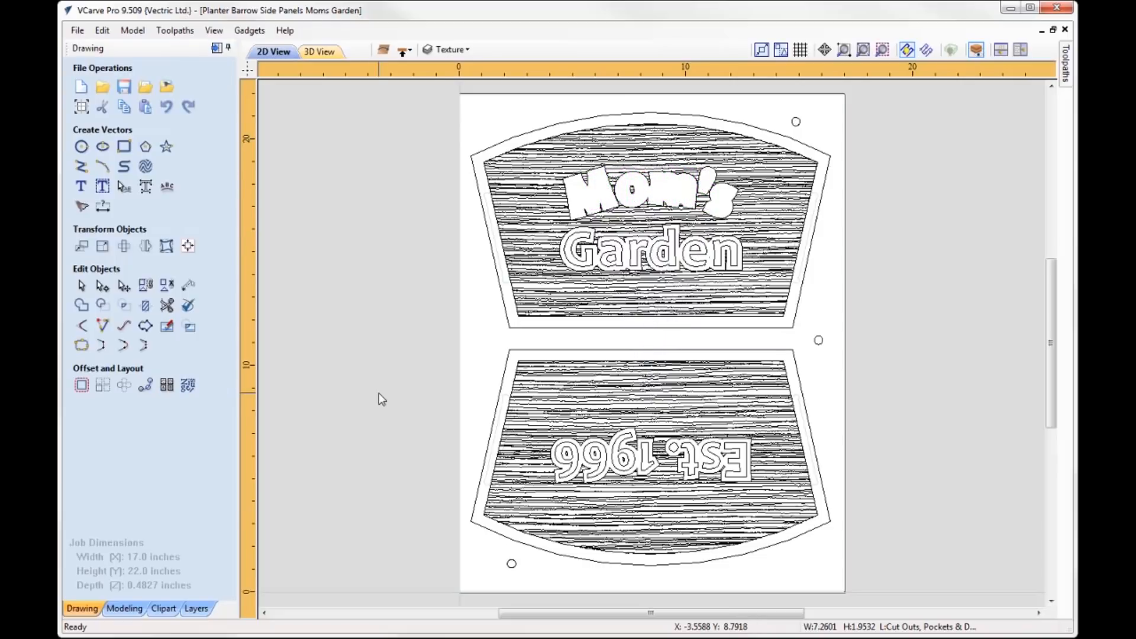
left_click(375, 290)
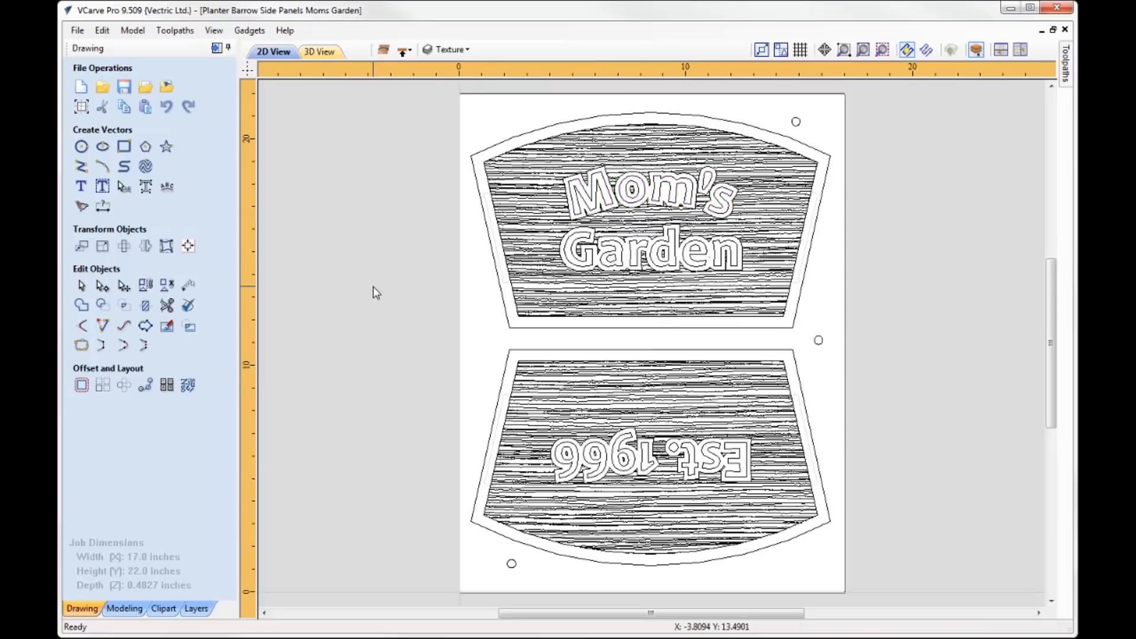
- Open the bottom side's Texture toolpath and review its tool, start depth and cut depth settings without changing them
left_click(216, 48)
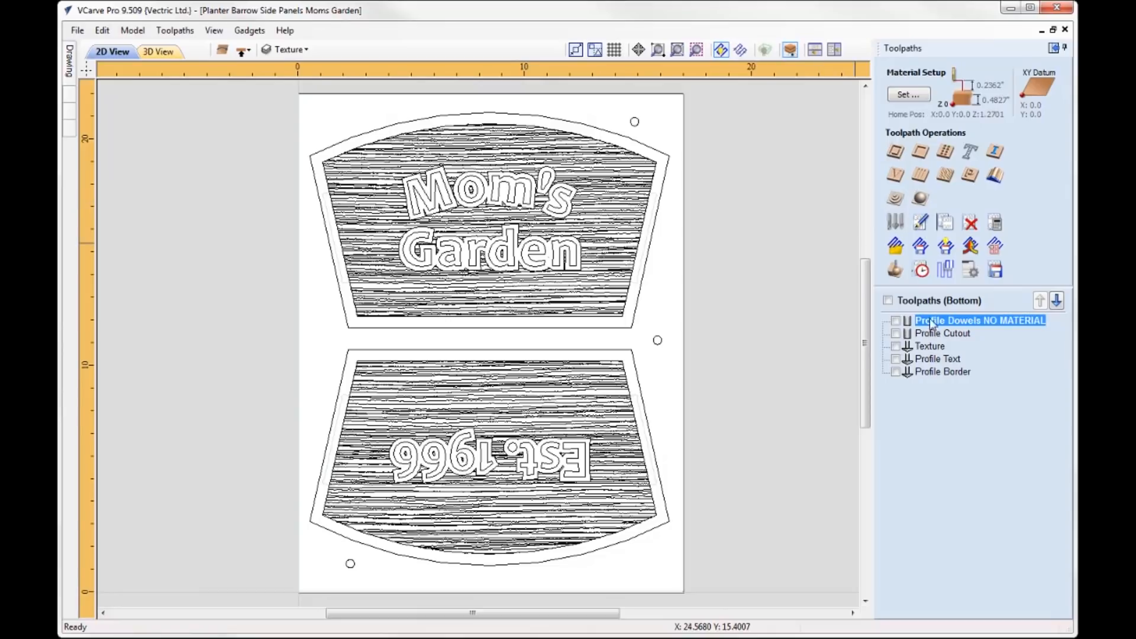
mouse_move(962, 322)
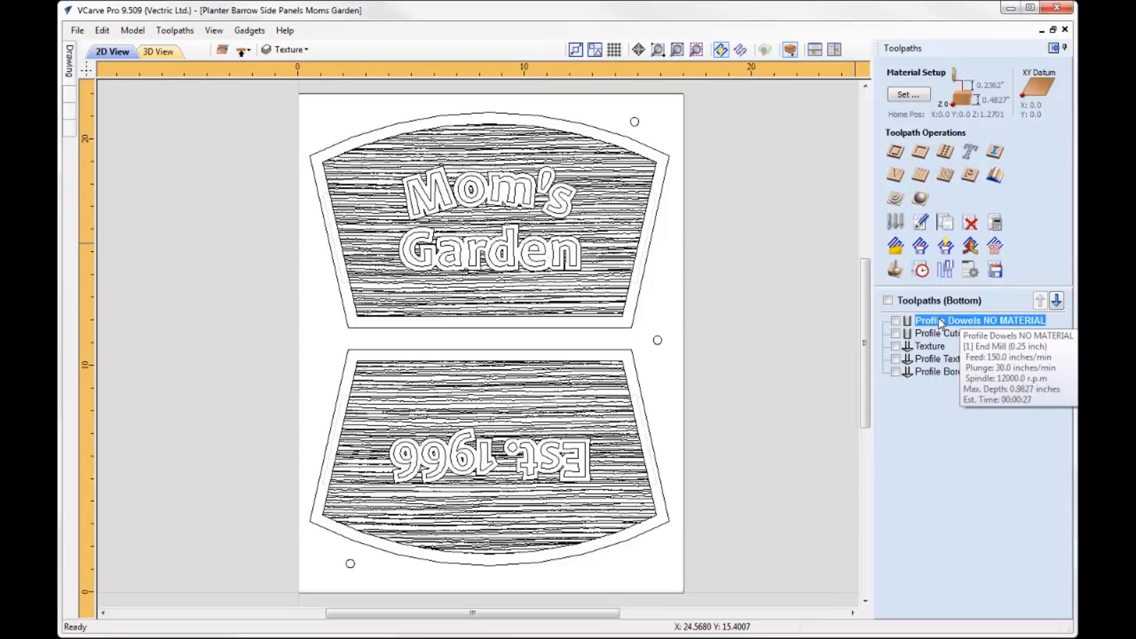
left_click(930, 346)
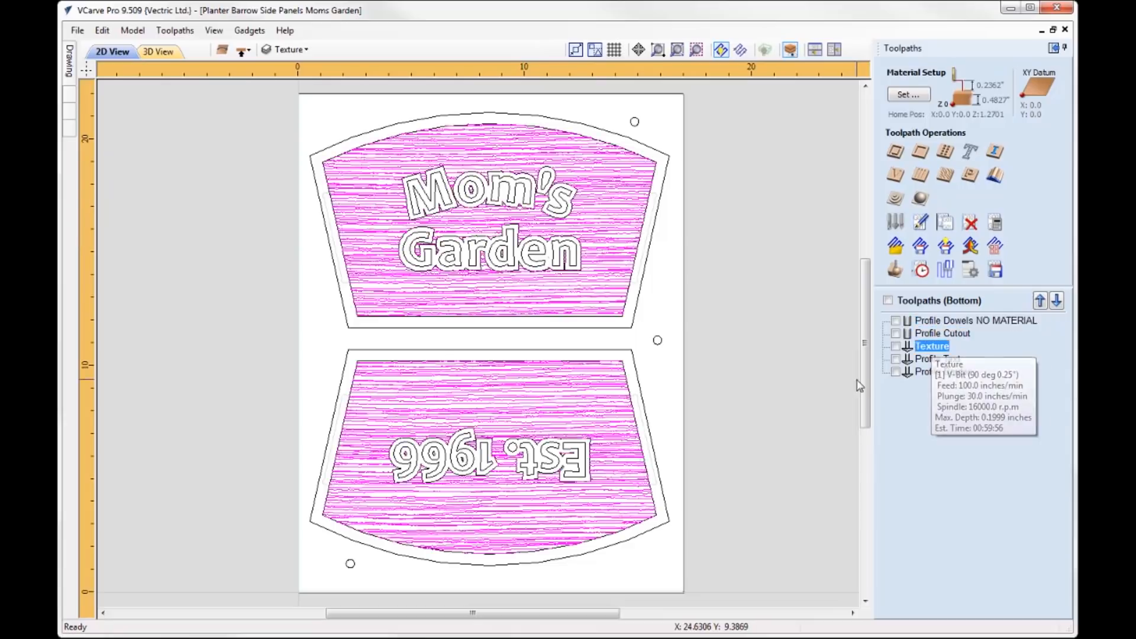
double_click(935, 349)
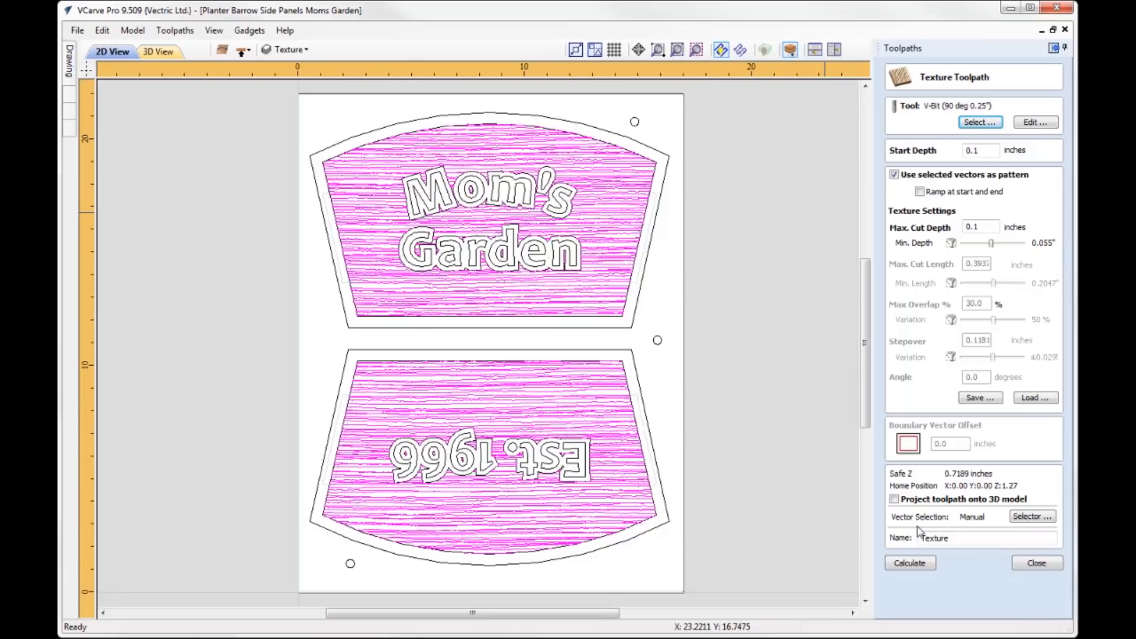
left_click(1035, 563)
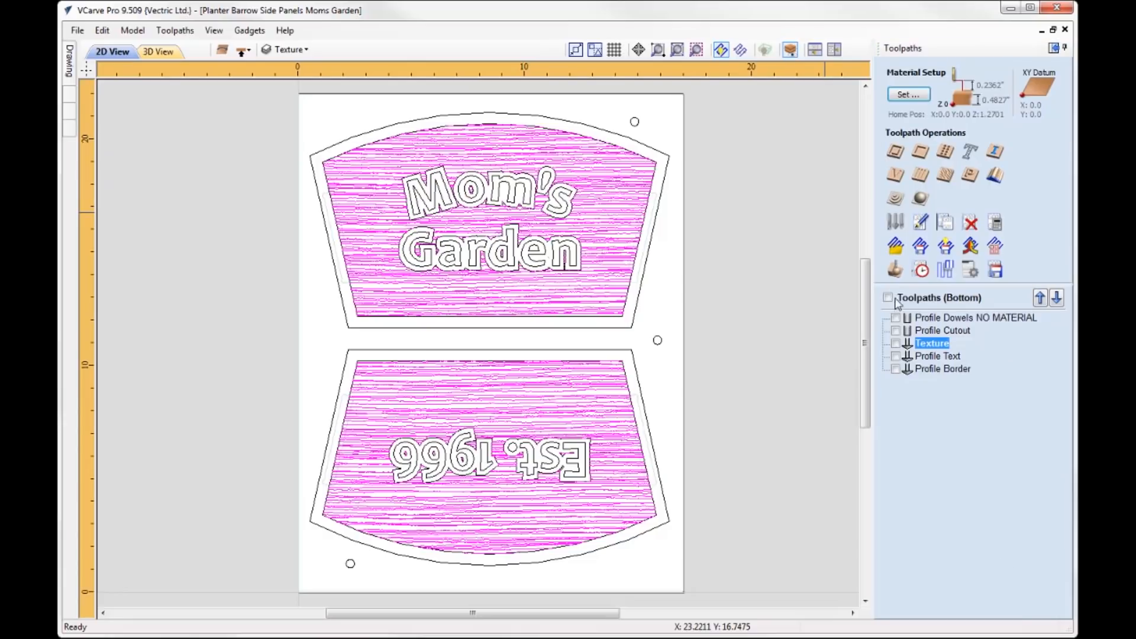
- Preview the bottom side's Texture, Profile Text and Profile Border toolpaths in 3D
left_click(893, 273)
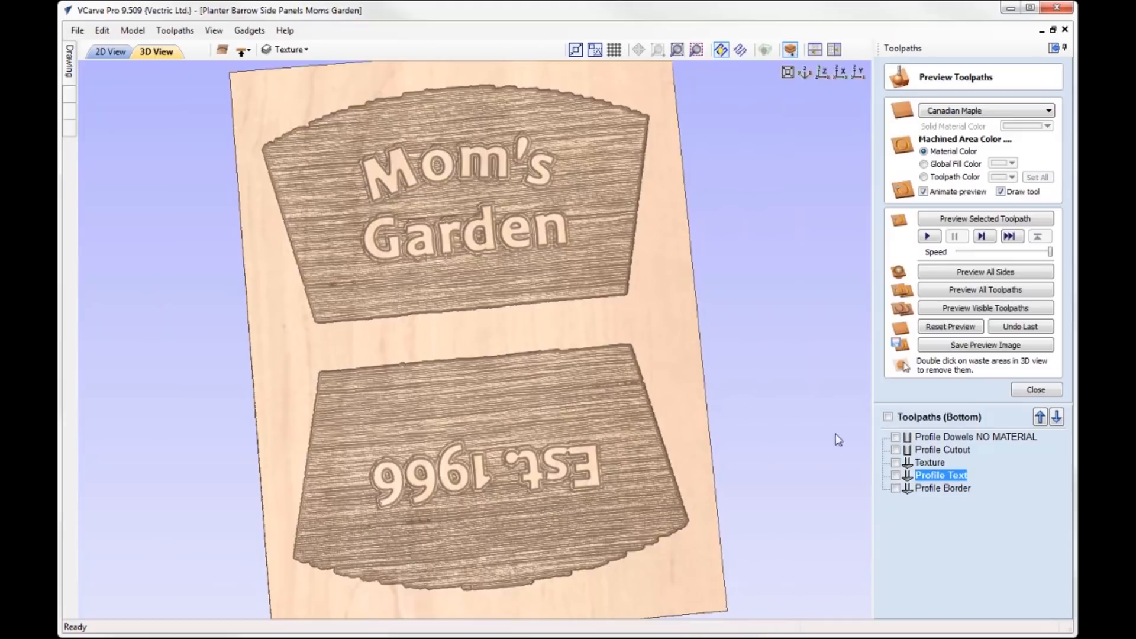
left_click(958, 489)
left_click(985, 218)
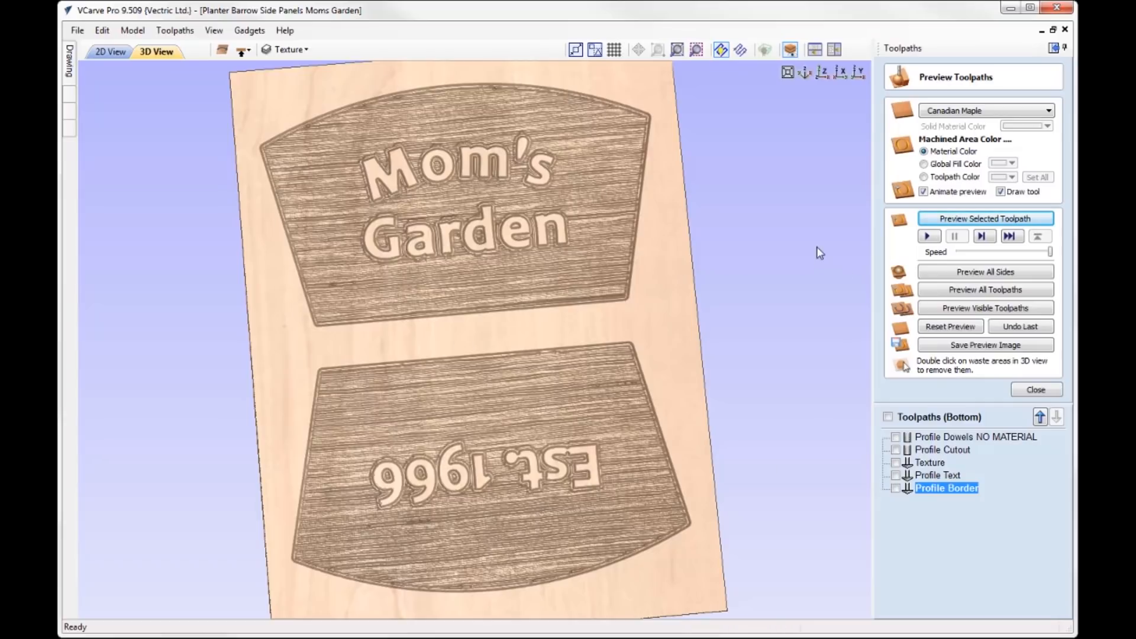
- Preview the toolpaths on all sides and examine both faces of the side panels from several angles
left_click(1017, 271)
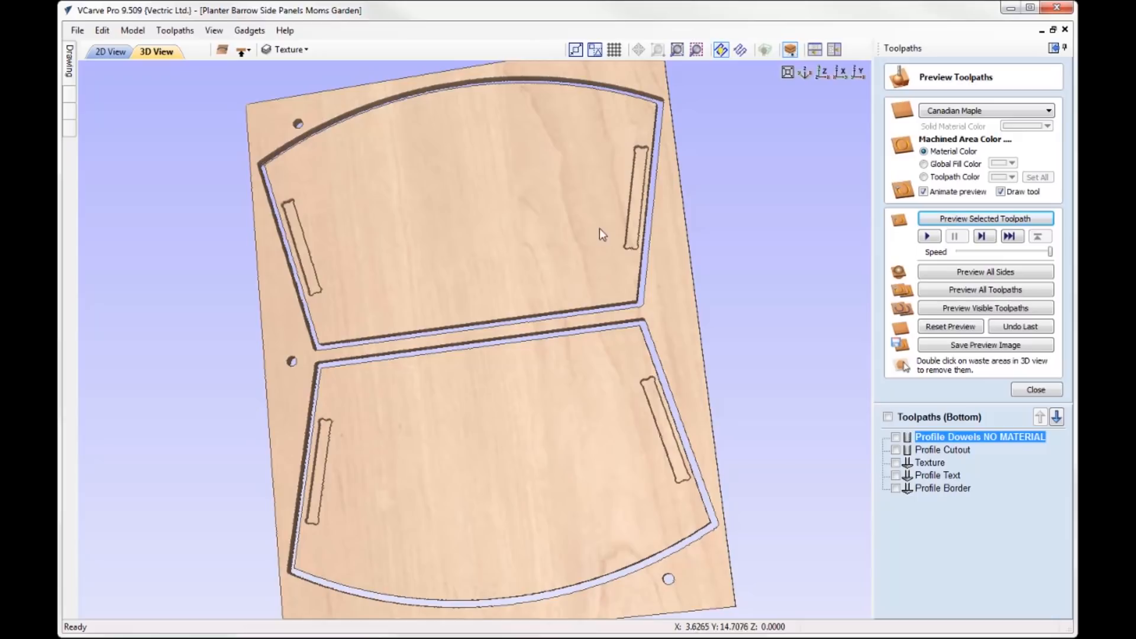
left_click_drag(579, 220, 604, 221)
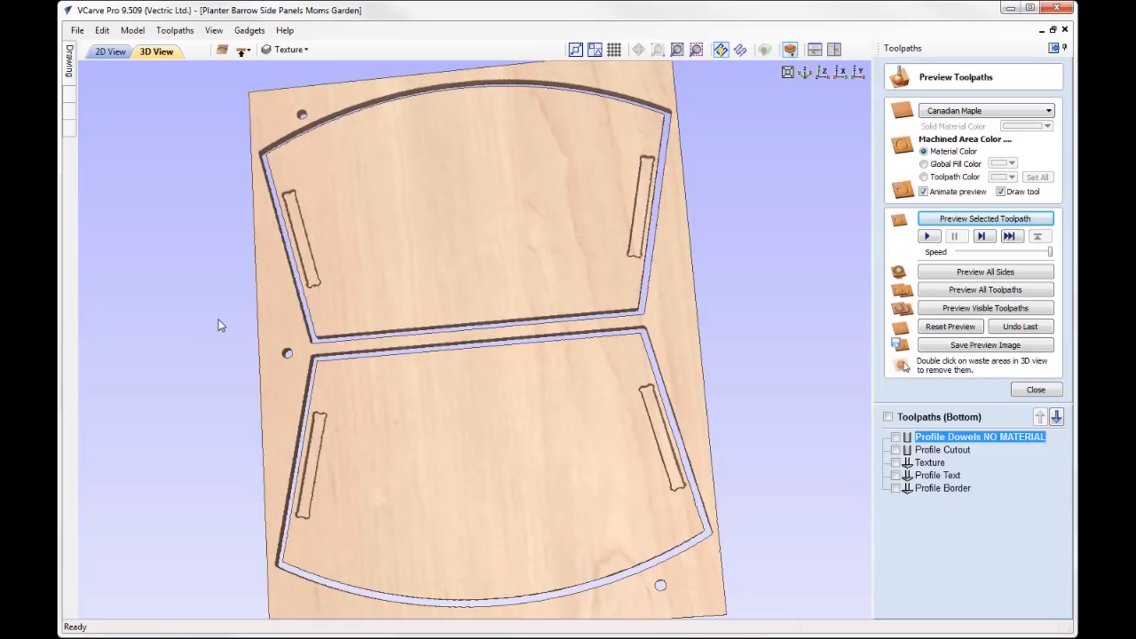
left_click_drag(372, 284, 429, 278)
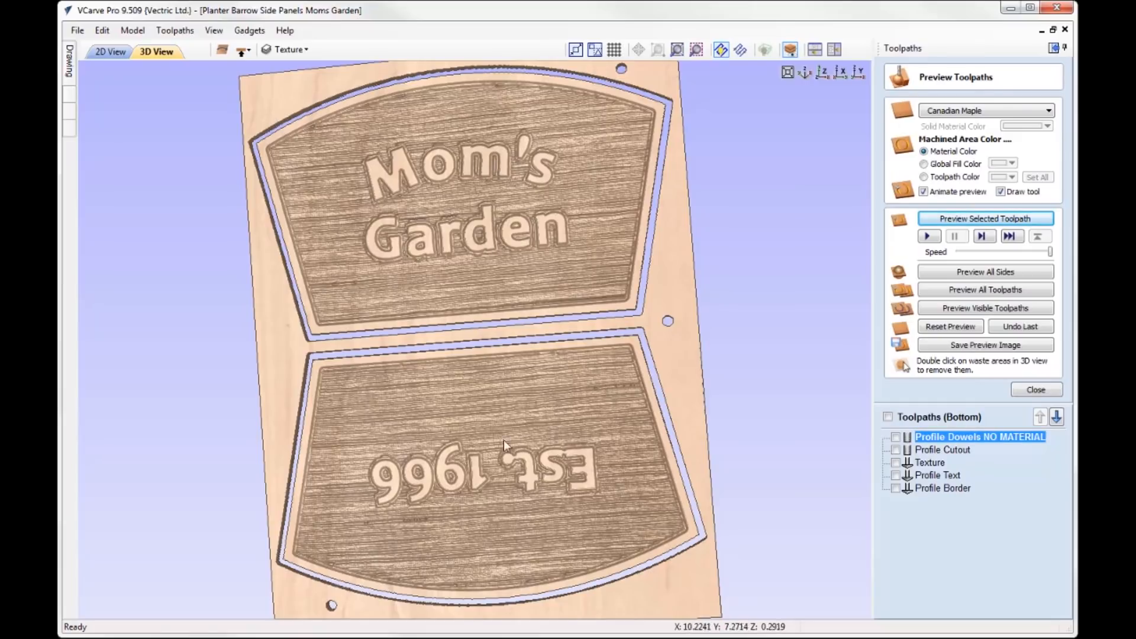
left_click_drag(633, 358, 553, 460)
left_click_drag(407, 194, 532, 186)
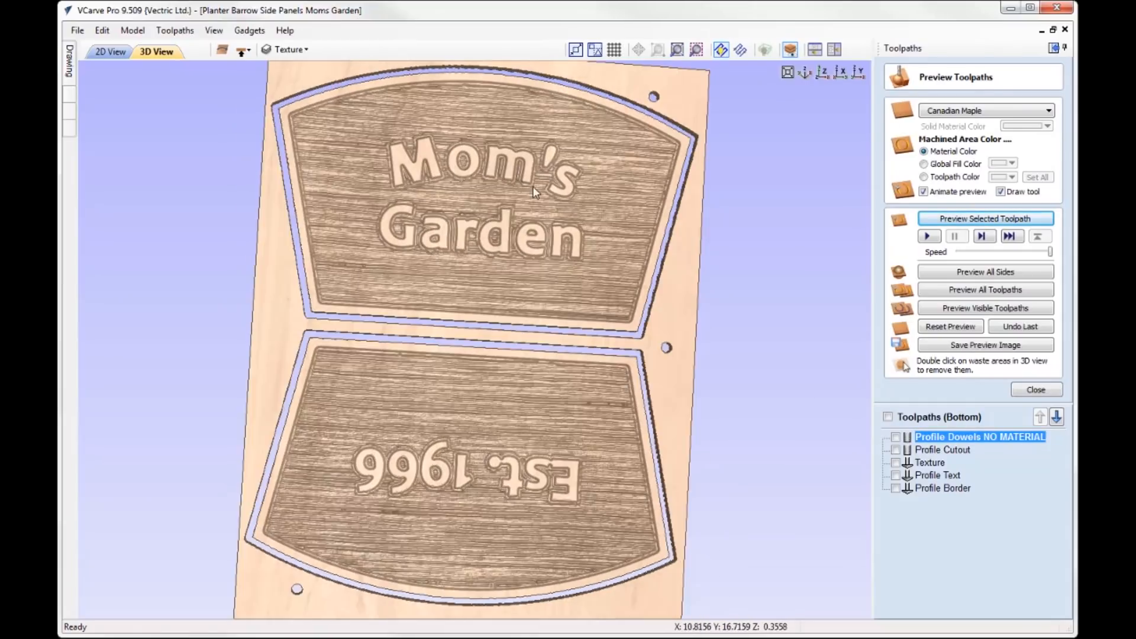
left_click_drag(620, 275, 428, 402)
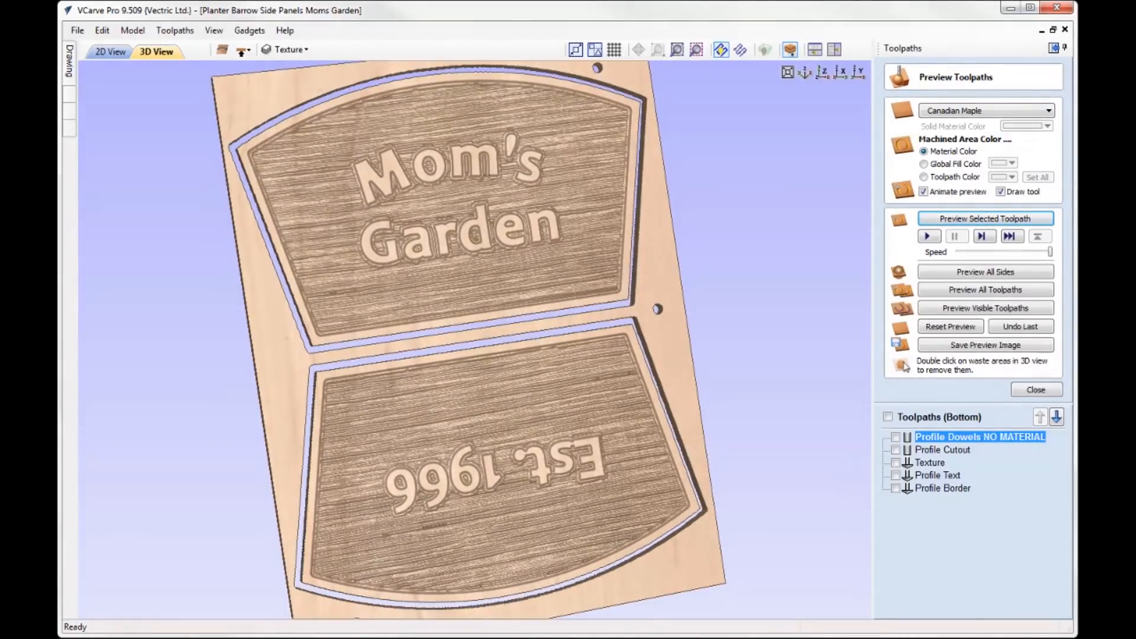